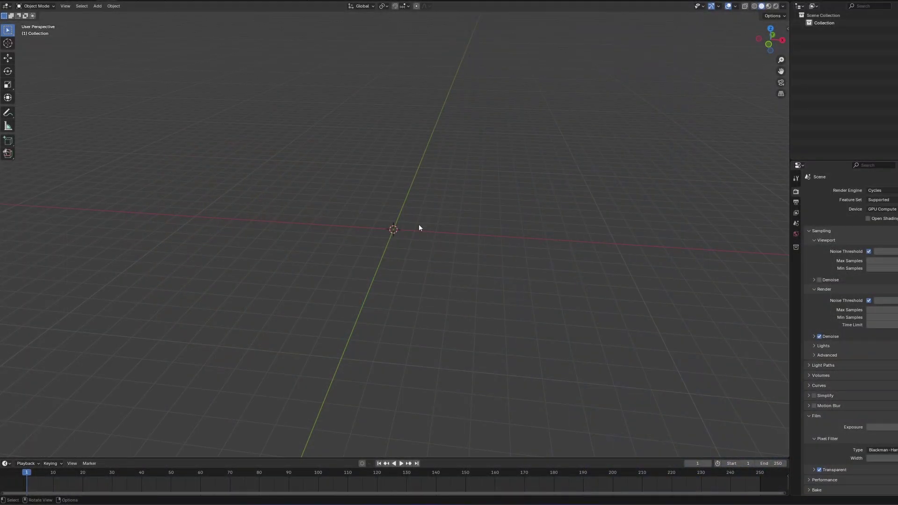
Add a UV sphere mesh to the scene.
{"action": "key", "text": "shift+a"}
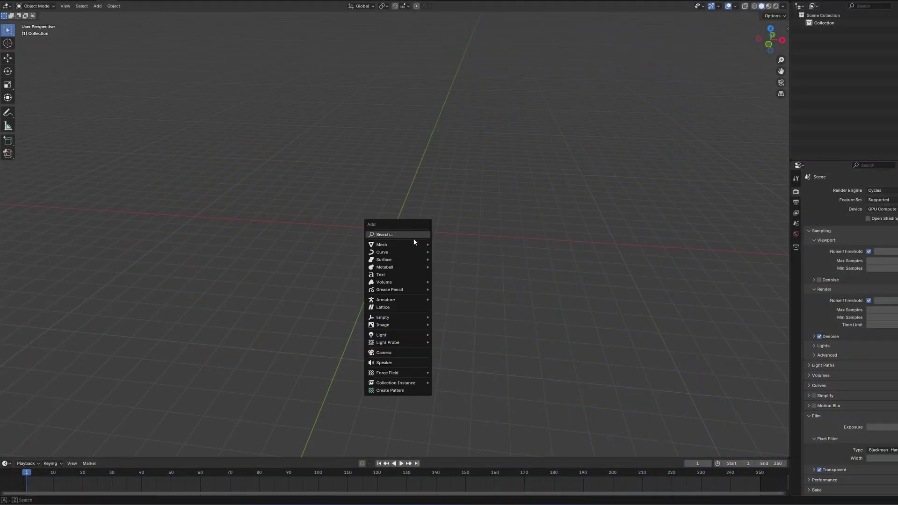
{"action": "mouse_move", "coordinate": [404, 244]}
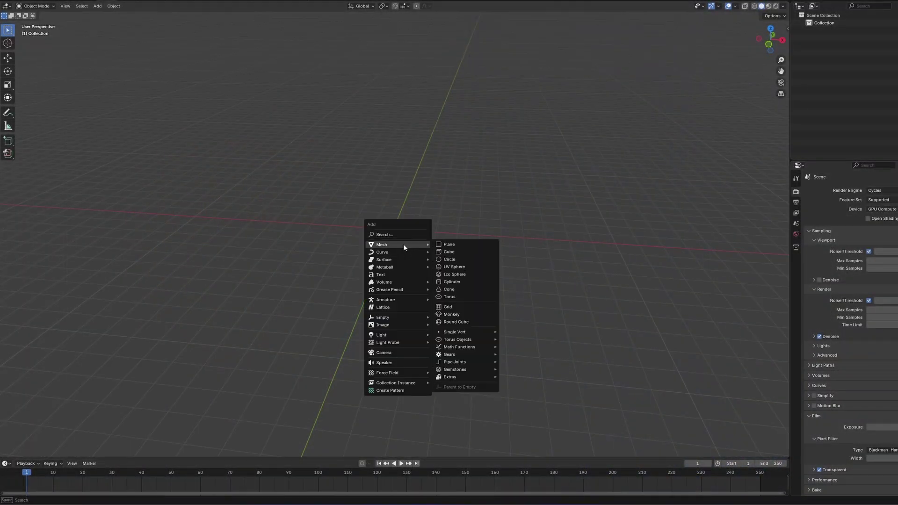
{"action": "left_click", "coordinate": [473, 268]}
In Edit Mode, move the sphere's whole mesh up 1 m along Z so its base sits on the origin, and return to Object Mode.
{"action": "key", "text": "ctrl+Tab"}
{"action": "left_click", "coordinate": [464, 237]}
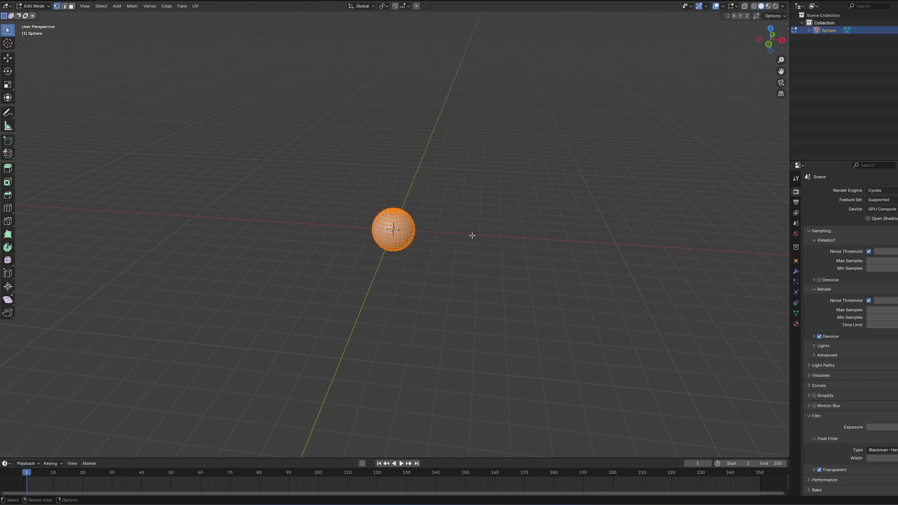
{"action": "left_click", "coordinate": [769, 44]}
{"action": "scroll", "coordinate": [461, 226], "scroll_direction": "up", "scroll_amount": 6}
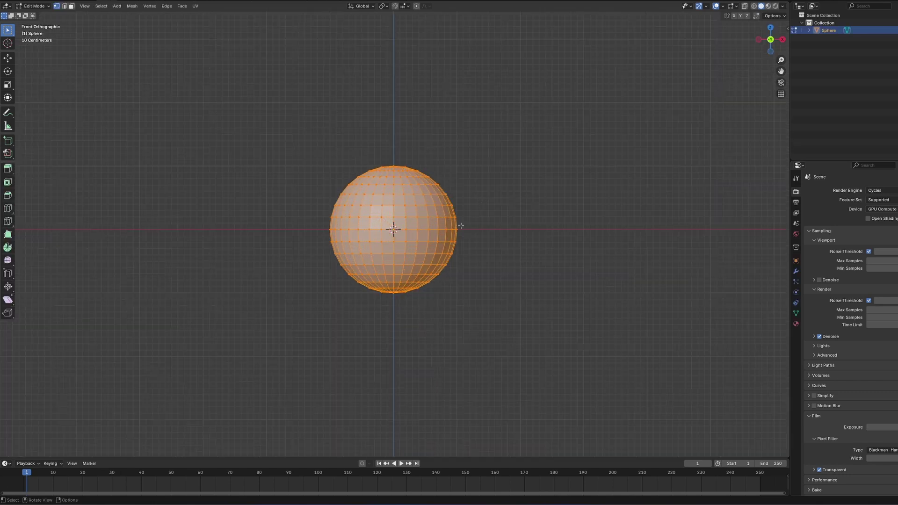
{"action": "key", "text": "g"}
{"action": "key", "text": "z"}
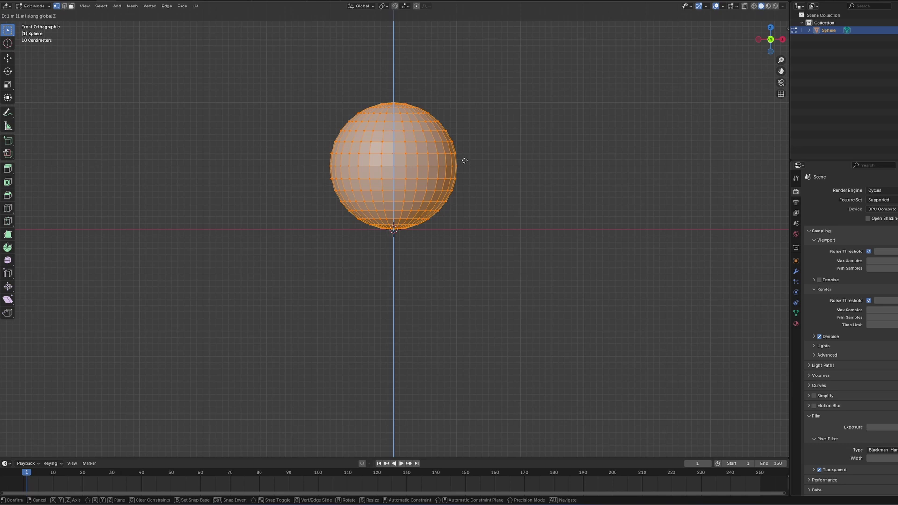
{"action": "left_click", "coordinate": [464, 161]}
{"action": "key", "text": "Tab"}
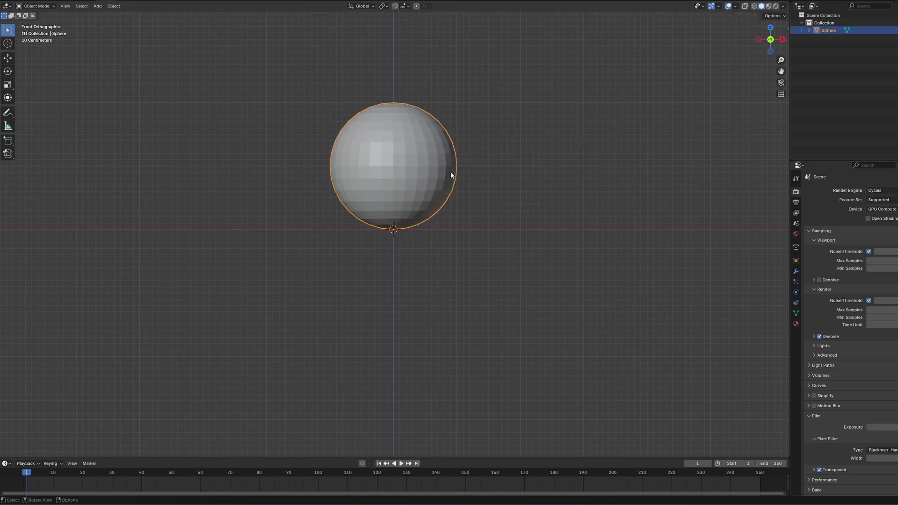
Shade the sphere smooth, give it a new material named Sphere, and deselect it.
{"action": "right_click", "coordinate": [451, 175]}
{"action": "left_click", "coordinate": [451, 173]}
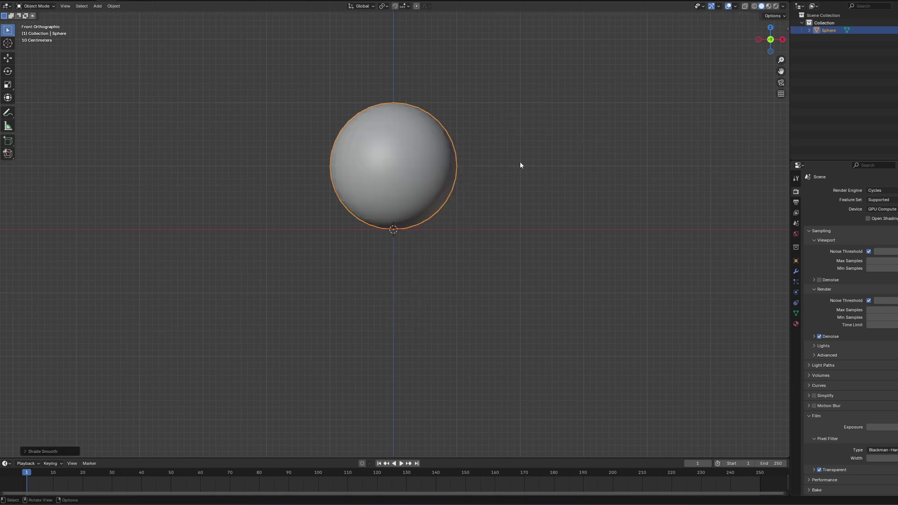
{"action": "middle_click_drag", "start_coordinate": [521, 161], "coordinate": [708, 261]}
{"action": "left_click", "coordinate": [795, 323]}
{"action": "left_click", "coordinate": [843, 222]}
{"action": "double_click", "coordinate": [843, 223]}
{"action": "type", "text": "Sphere"}
{"action": "key", "text": "Return"}
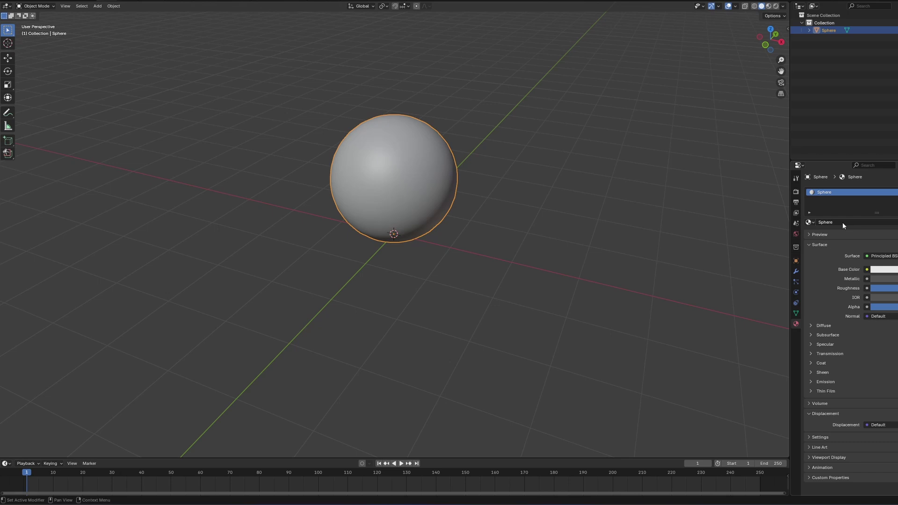
{"action": "middle_click_drag", "start_coordinate": [513, 199], "coordinate": [503, 222], "text": "shift"}
{"action": "left_click", "coordinate": [672, 247]}
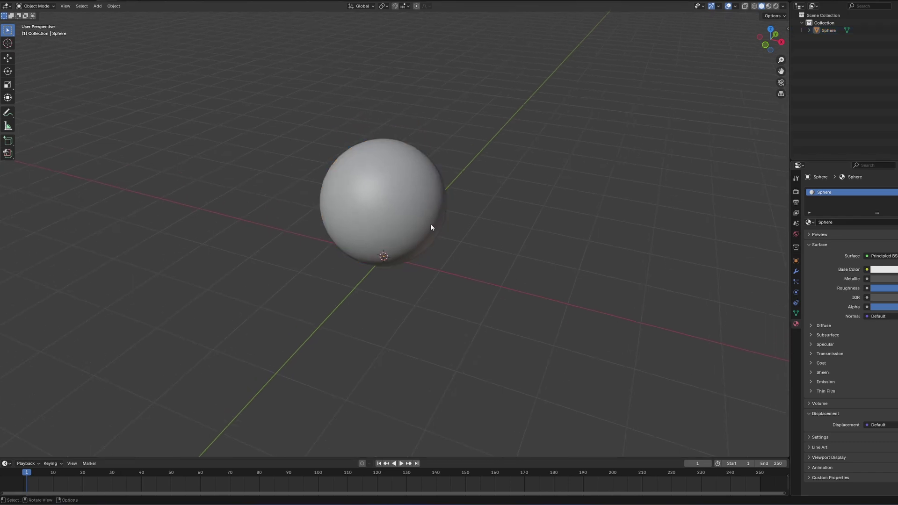
Exclude the sphere's collection from the view layer and add a cube mesh.
{"action": "left_click", "coordinate": [896, 23]}
{"action": "key", "text": "shift+a"}
{"action": "mouse_move", "coordinate": [414, 290]}
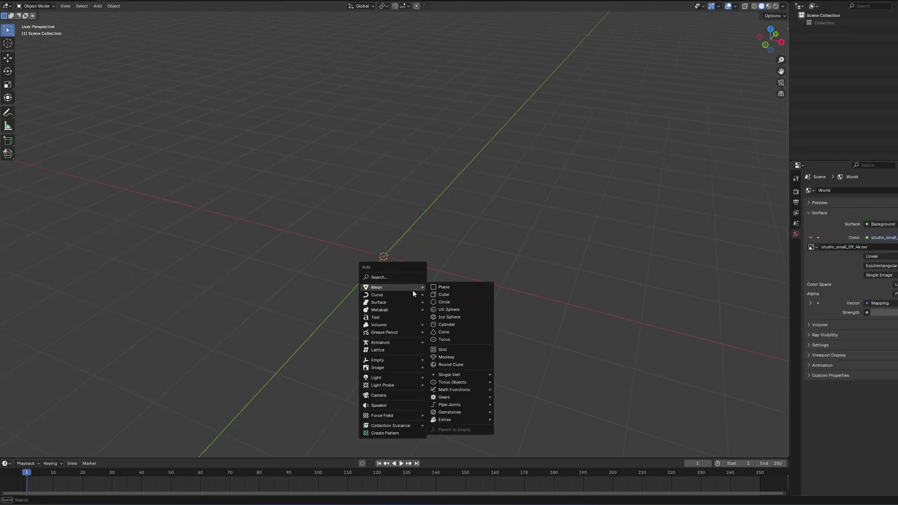
{"action": "left_click", "coordinate": [446, 294]}
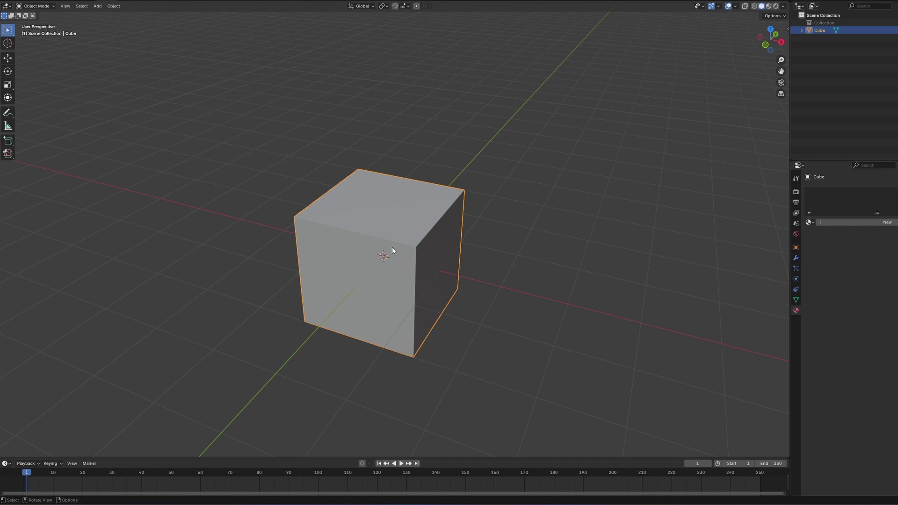
Give the cube a level 1 Subdivision modifier and apply it.
{"action": "key", "text": "ctrl+1"}
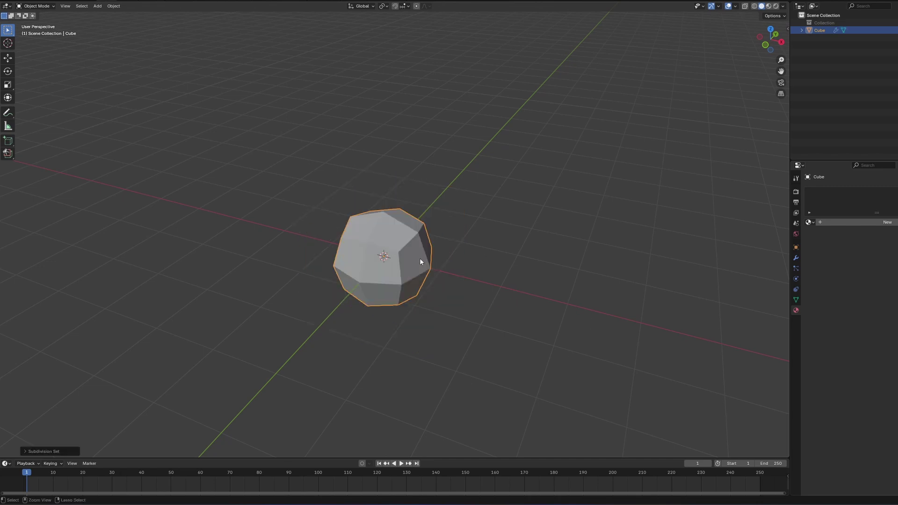
{"action": "left_click", "coordinate": [769, 258]}
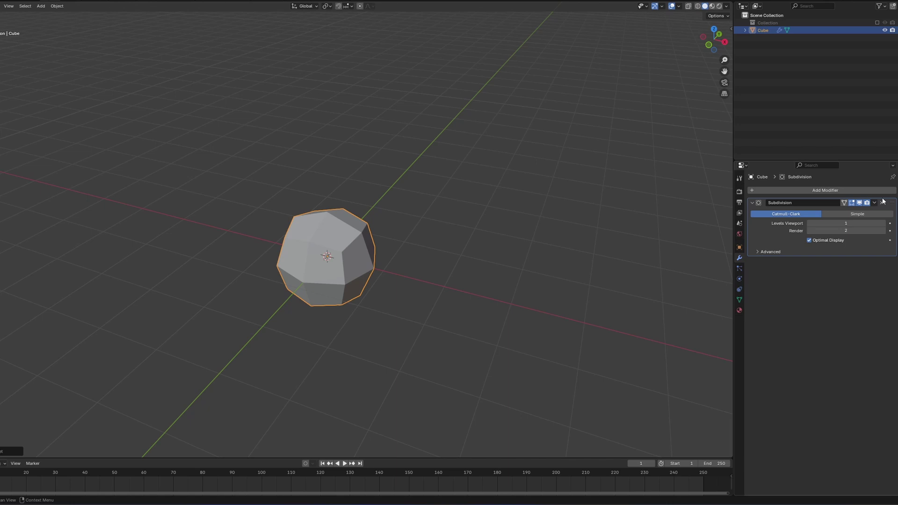
{"action": "left_click", "coordinate": [875, 202]}
{"action": "left_click", "coordinate": [868, 211]}
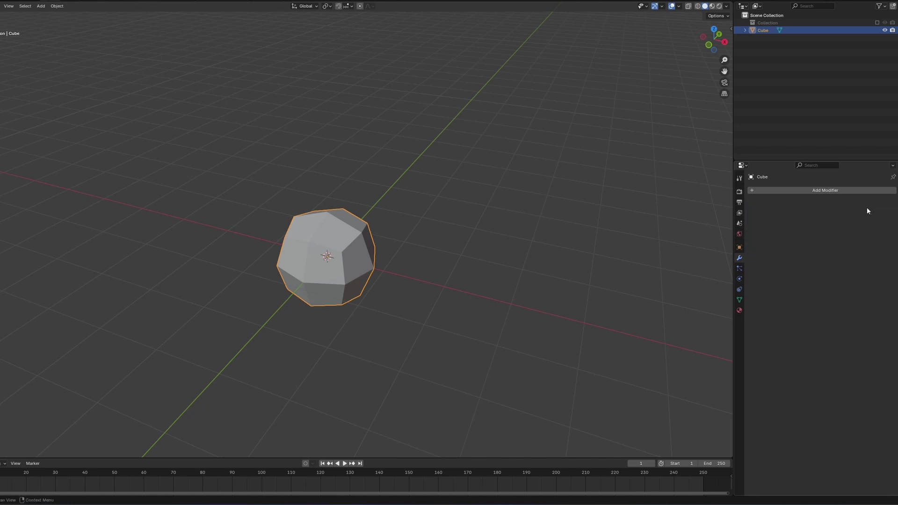
In Sculpt Mode, pull the subdivided cube's vertices into an irregular droplet shape from the top view with the Grab brush.
{"action": "key", "text": "ctrl+Tab"}
{"action": "left_click", "coordinate": [345, 310]}
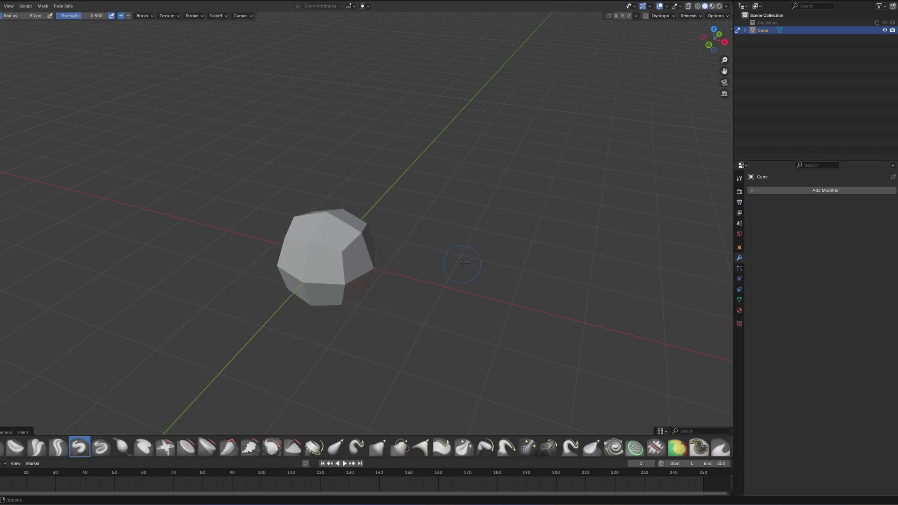
{"action": "left_click", "coordinate": [714, 30]}
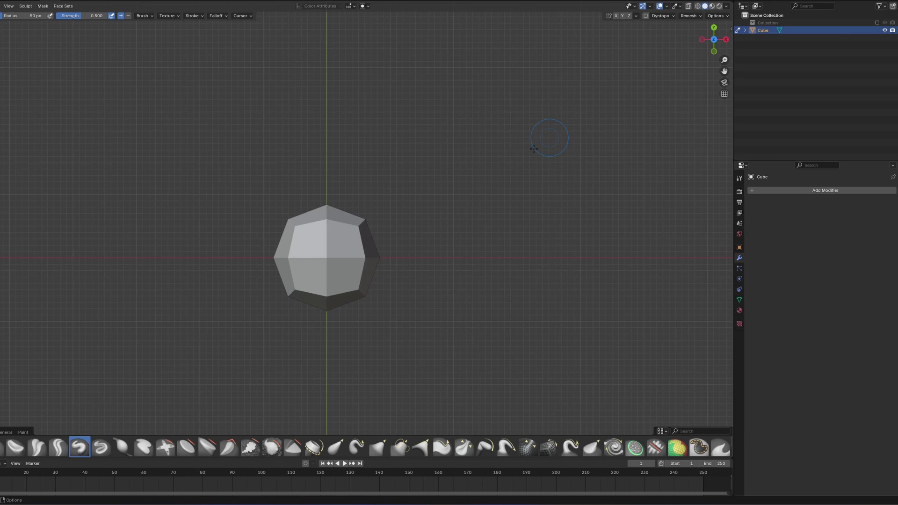
{"action": "key", "text": "g"}
{"action": "left_click_drag", "start_coordinate": [363, 218], "coordinate": [376, 154]}
{"action": "left_click_drag", "start_coordinate": [322, 209], "coordinate": [321, 146]}
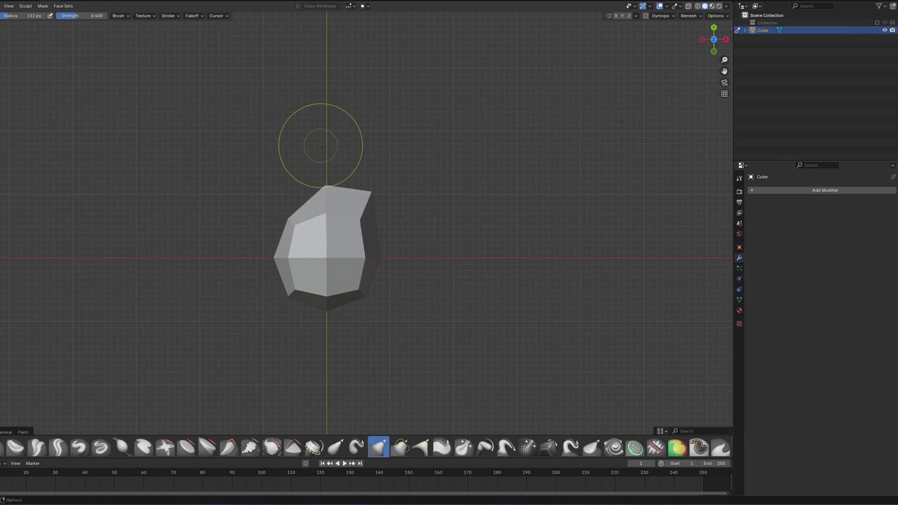
{"action": "mouse_move", "coordinate": [375, 254]}
{"action": "left_mouse_down", "text": "shift"}
{"action": "mouse_move", "coordinate": [355, 253]}
{"action": "mouse_move", "coordinate": [350, 303]}
{"action": "left_mouse_up", "text": "shift"}
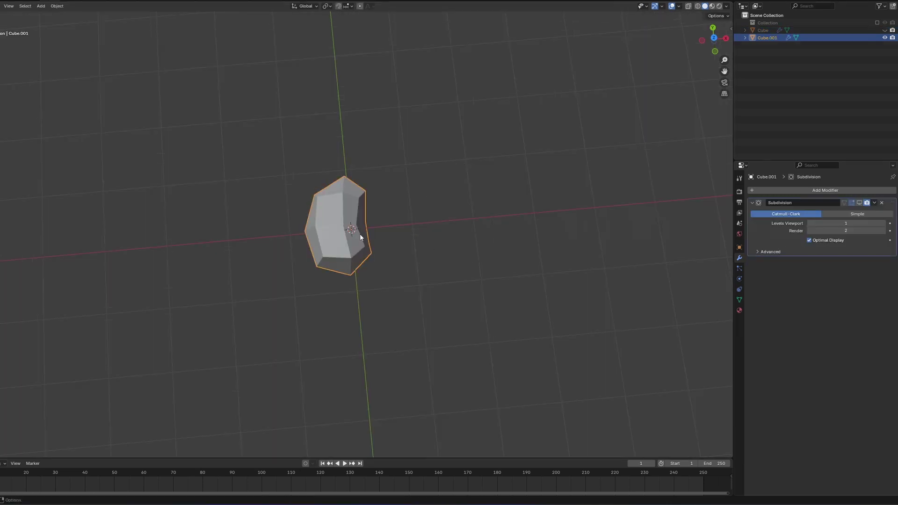
Isolate the duplicate cube, sculpt it into another droplet shape, and return to Object Mode.
{"action": "key", "text": "shift+h"}
{"action": "key", "text": "ctrl+Tab"}
{"action": "left_click", "coordinate": [351, 272]}
{"action": "mouse_move", "coordinate": [361, 248]}
{"action": "left_mouse_down"}
{"action": "mouse_move", "coordinate": [375, 234]}
{"action": "mouse_move", "coordinate": [320, 239]}
{"action": "left_mouse_up"}
{"action": "key", "text": "ctrl+Tab"}
{"action": "left_click", "coordinate": [395, 221]}
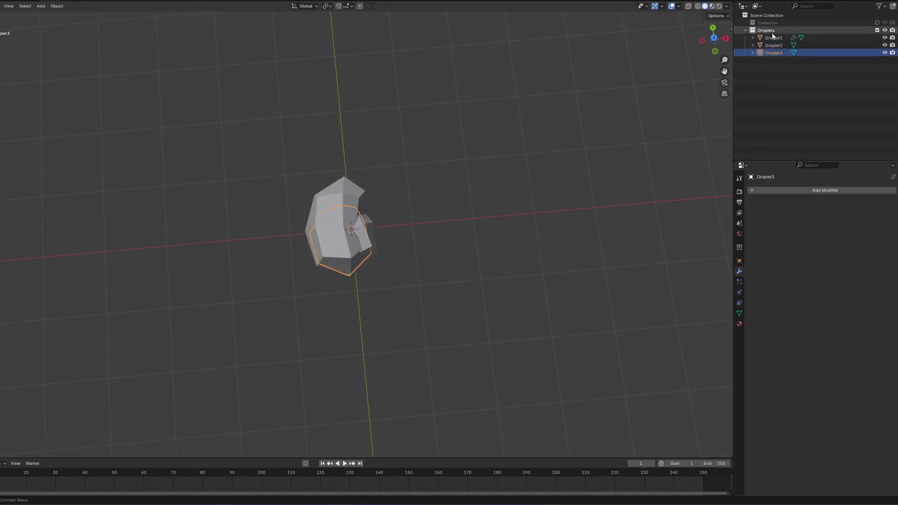
Apply the Subdivision modifier on Droplet1 and hide Droplet2 and Droplet3 in the viewport.
{"action": "left_click", "coordinate": [773, 38]}
{"action": "left_click", "coordinate": [779, 45]}
{"action": "left_click", "coordinate": [777, 38]}
{"action": "key", "text": "ctrl+a"}
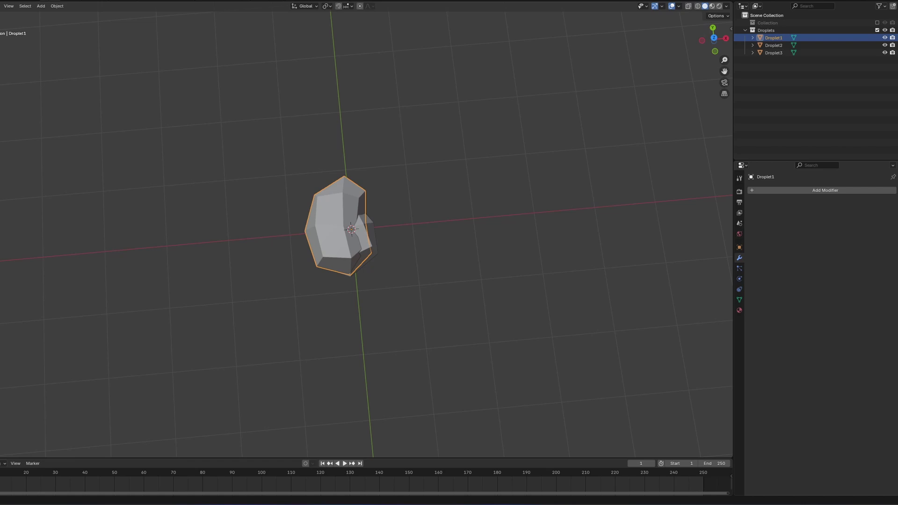
{"action": "left_click_drag", "start_coordinate": [885, 46], "coordinate": [885, 53]}
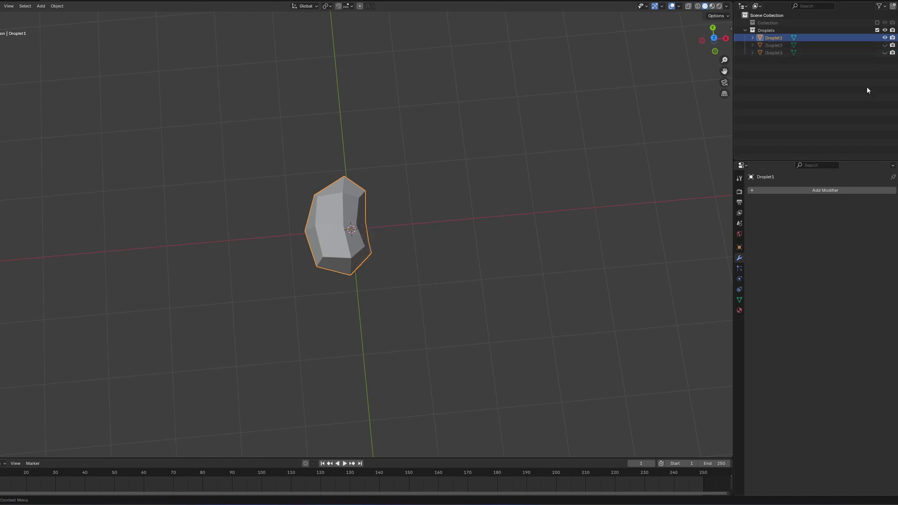
Create a material named Droplets on Droplet1 and show its nodes in a Shader Editor beside the viewport.
{"action": "left_click", "coordinate": [739, 310]}
{"action": "left_click", "coordinate": [784, 224]}
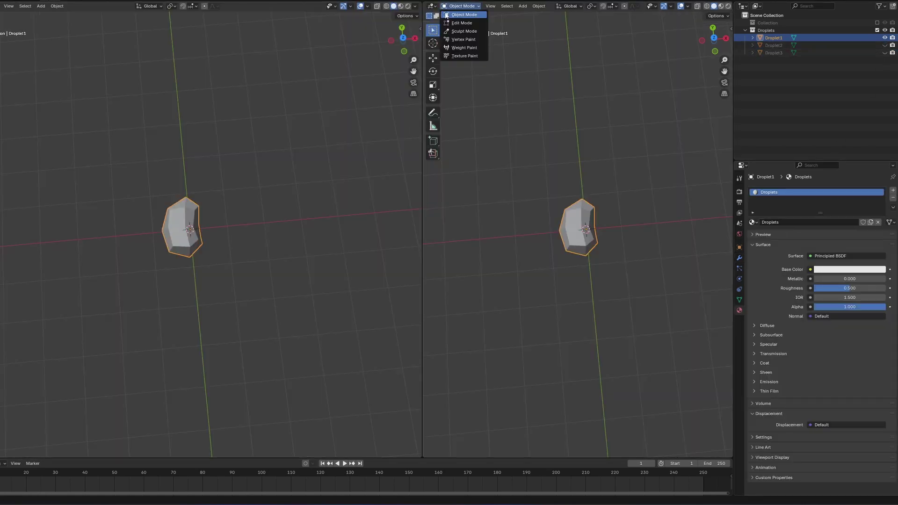
{"action": "left_click", "coordinate": [449, 52]}
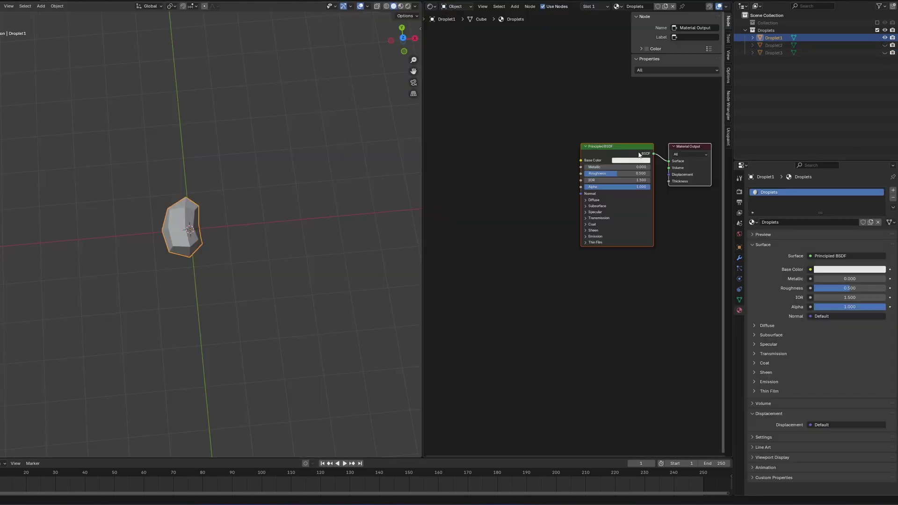
Replace the Principled BSDF in the Droplets material with a Glass BSDF connected to the Material Output's Surface.
{"action": "key", "text": "n"}
{"action": "middle_click_drag", "start_coordinate": [668, 204], "coordinate": [608, 246]}
{"action": "scroll", "coordinate": [576, 237], "scroll_direction": "up", "scroll_amount": 4}
{"action": "left_click", "coordinate": [562, 183]}
{"action": "key", "text": "x"}
{"action": "left_click_drag", "start_coordinate": [620, 191], "coordinate": [539, 293]}
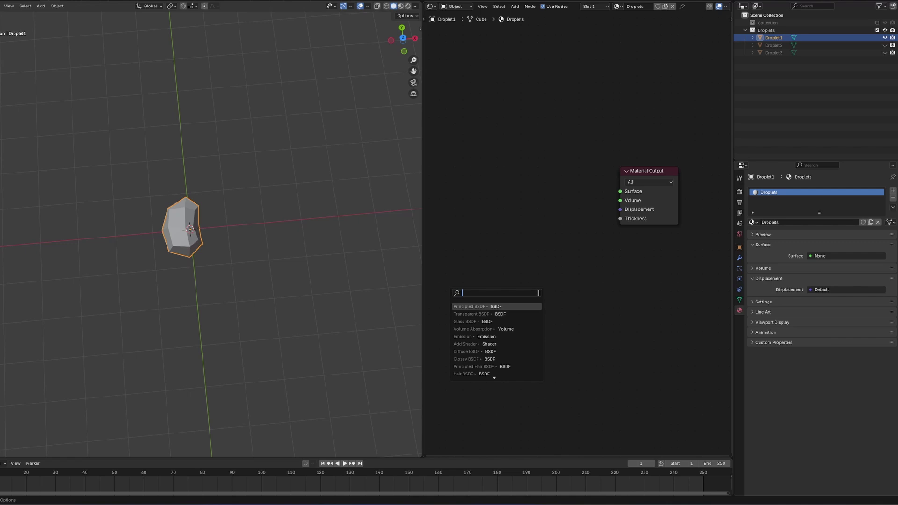
{"action": "type", "text": "glass"}
{"action": "key", "text": "Return"}
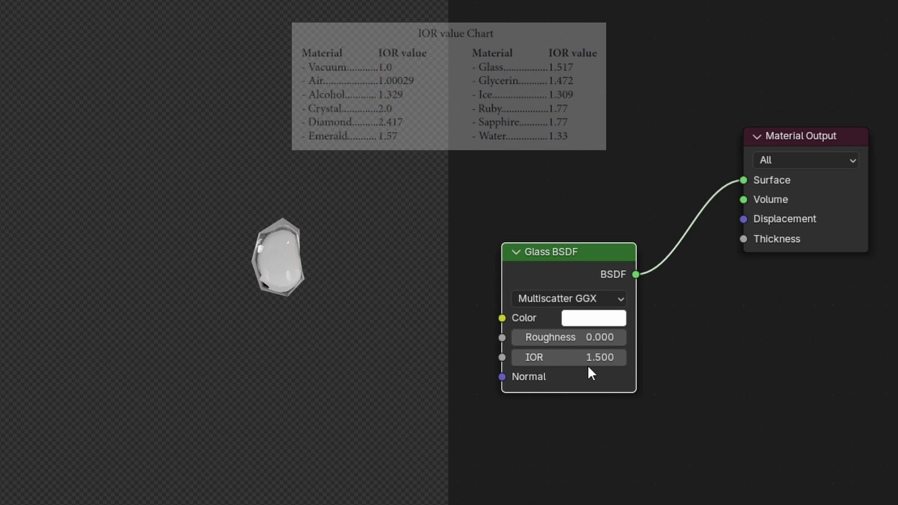
Set the Glass BSDF's IOR to 1.333.
{"action": "left_click", "coordinate": [587, 360]}
{"action": "type", "text": "1.333"}
{"action": "key", "text": "Return"}
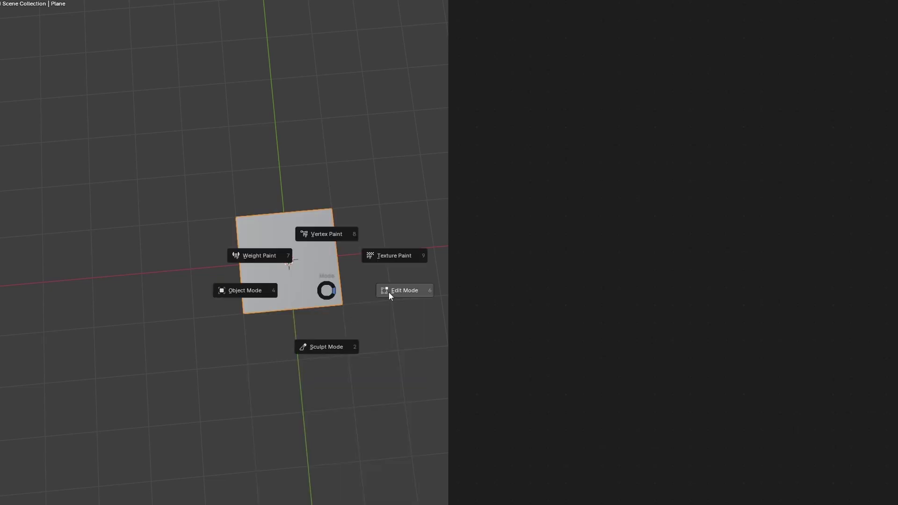
Delete all of the plane's geometry in Edit Mode, leaving an empty mesh object.
{"action": "left_click", "coordinate": [388, 291]}
{"action": "key", "text": "x"}
{"action": "left_click", "coordinate": [389, 291]}
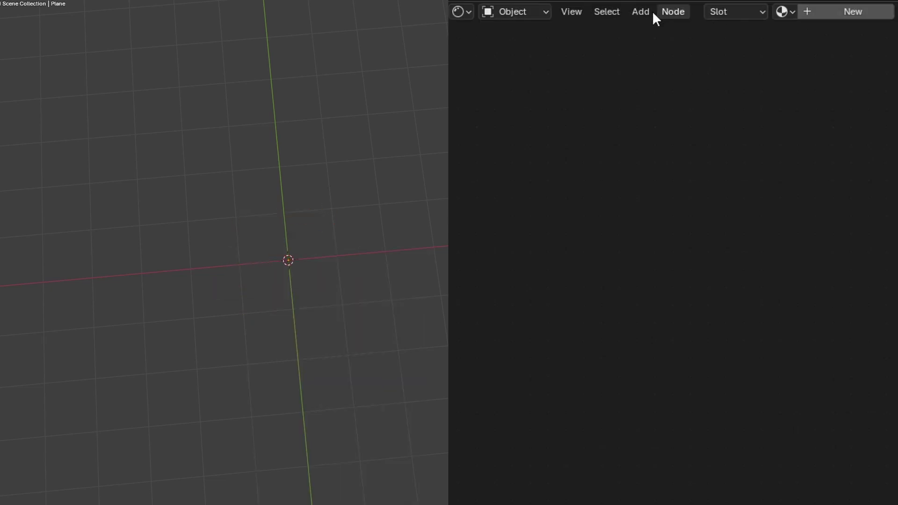
Switch the Shader Editor to Geometry Nodes, create a new node tree on the plane, and delete its Group Input node.
{"action": "left_click", "coordinate": [469, 9]}
{"action": "left_click", "coordinate": [476, 110]}
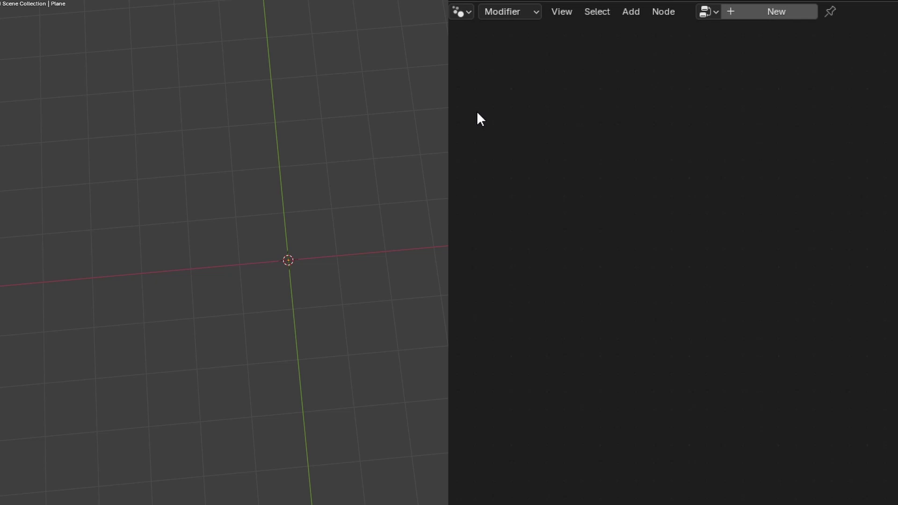
{"action": "left_click", "coordinate": [754, 14]}
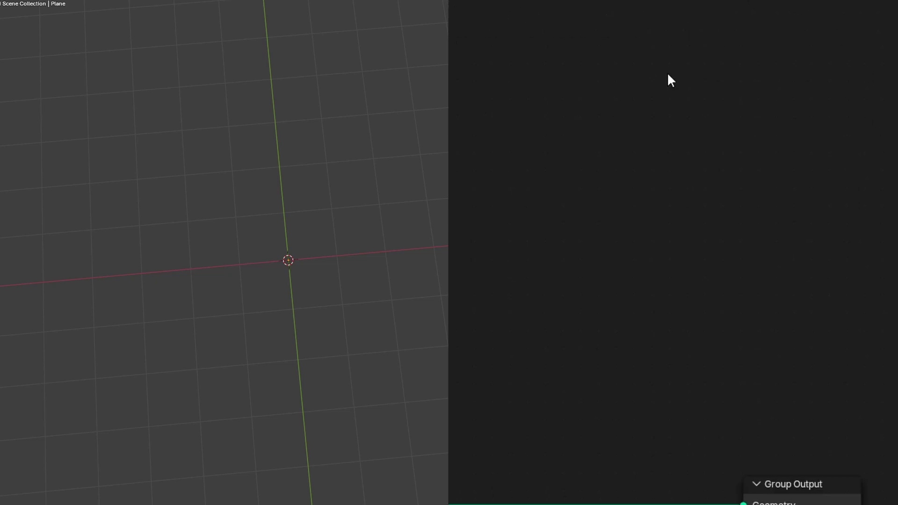
{"action": "left_click_drag", "start_coordinate": [519, 234], "coordinate": [501, 131]}
{"action": "key", "text": "x"}
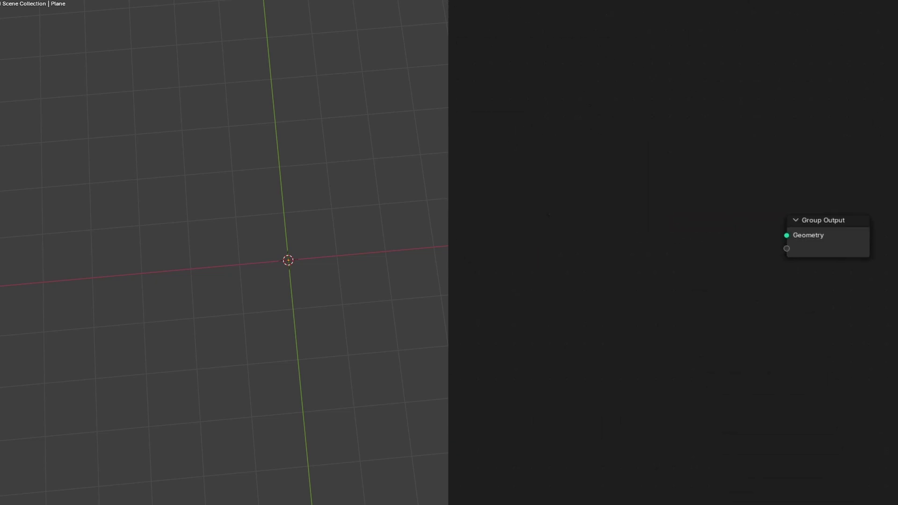
Bring the Sphere object and Droplets collection into the node tree as info nodes, linking the sphere's geometry to Group Output.
{"action": "left_click_drag", "start_coordinate": [769, 2], "coordinate": [561, 167]}
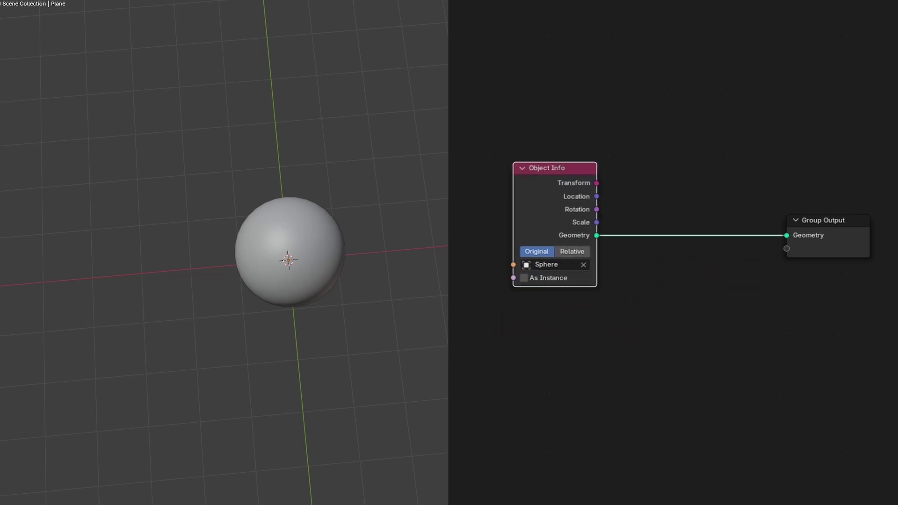
{"action": "left_click_drag", "start_coordinate": [833, 130], "coordinate": [563, 329]}
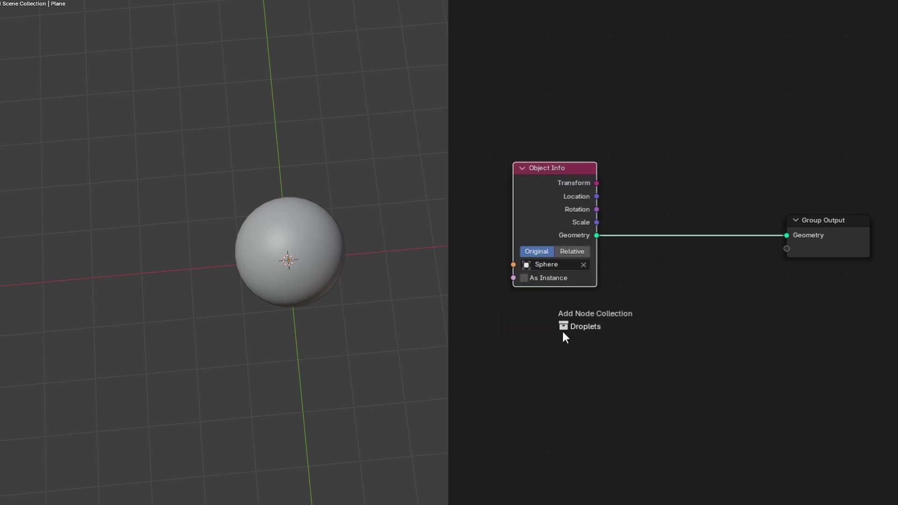
{"action": "left_click_drag", "start_coordinate": [513, 352], "coordinate": [514, 352]}
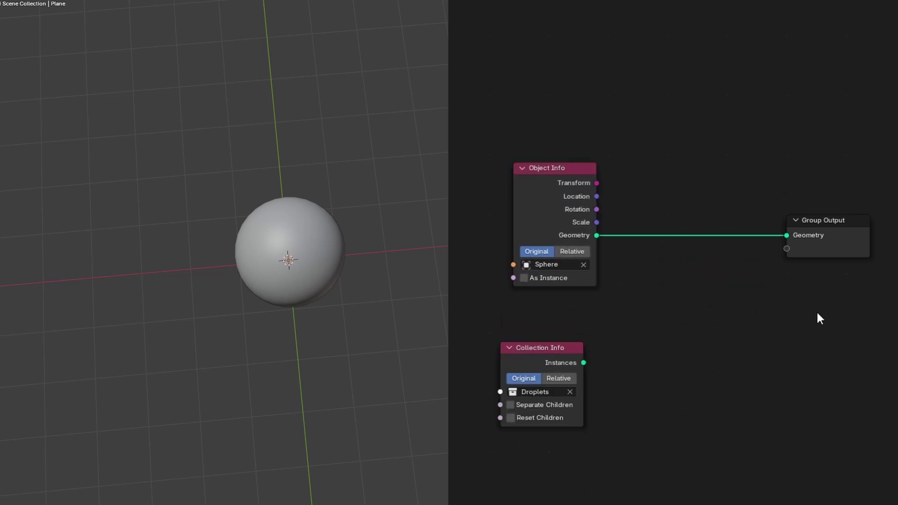
Insert a Join Geometry node between the sphere's Object Info node and Group Output.
{"action": "key", "text": "Home"}
{"action": "key", "text": "shift+a"}
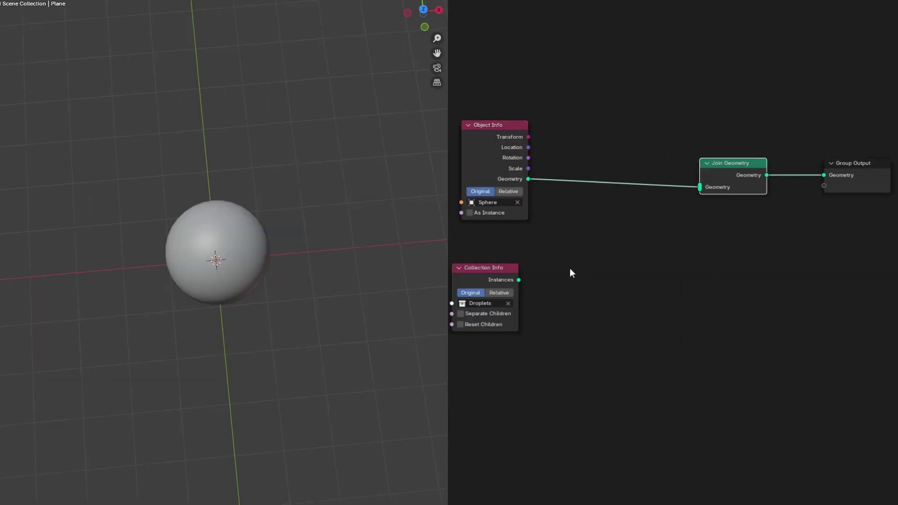
{"action": "left_click", "coordinate": [570, 267]}
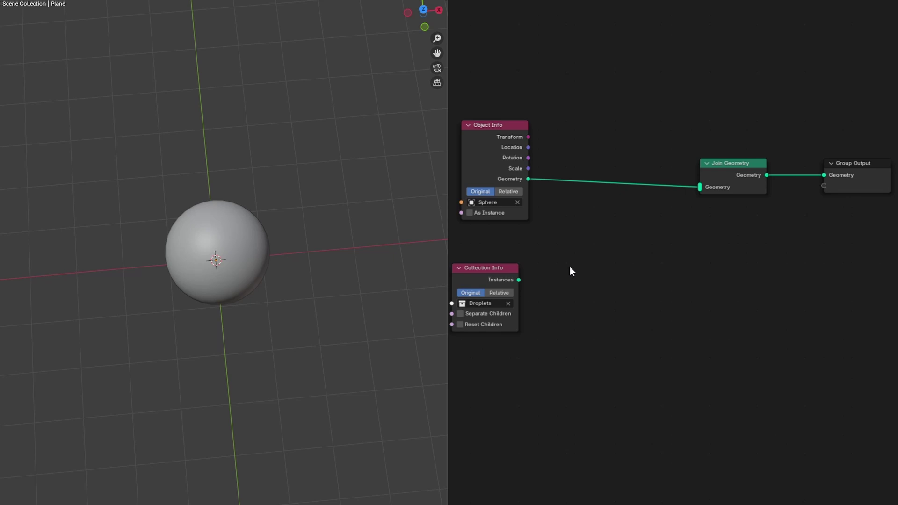
Add a Distribute Points on Faces node and feed the sphere's geometry into its Mesh input.
{"action": "key", "text": "shift+a"}
{"action": "type", "text": "distr"}
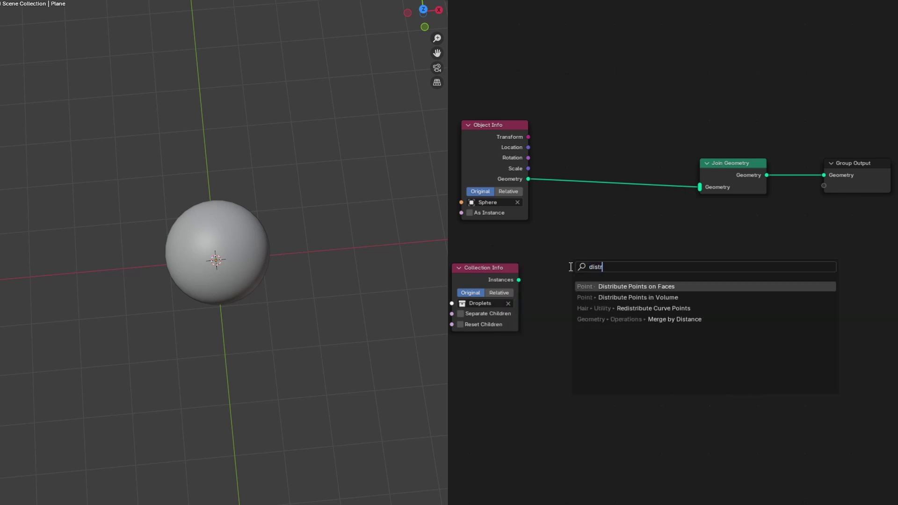
{"action": "key", "text": "Return"}
{"action": "left_click", "coordinate": [570, 220]}
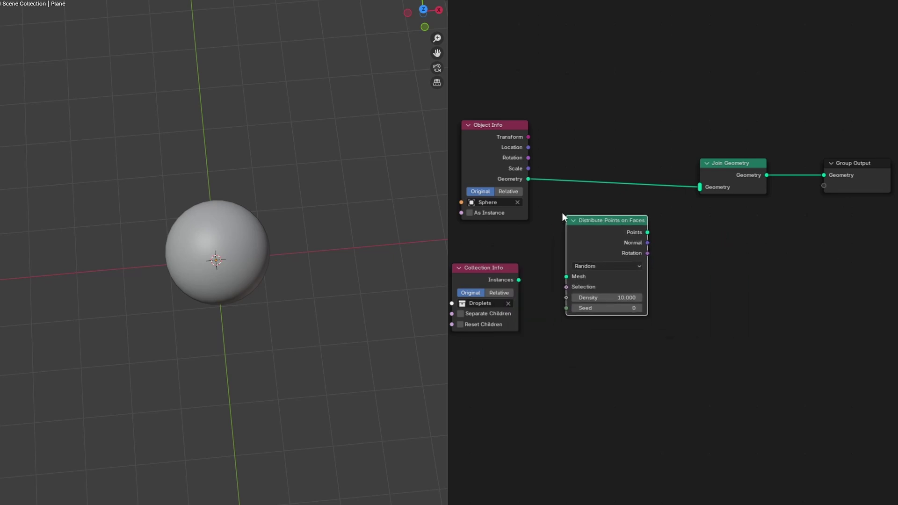
{"action": "left_click_drag", "start_coordinate": [529, 179], "coordinate": [563, 267]}
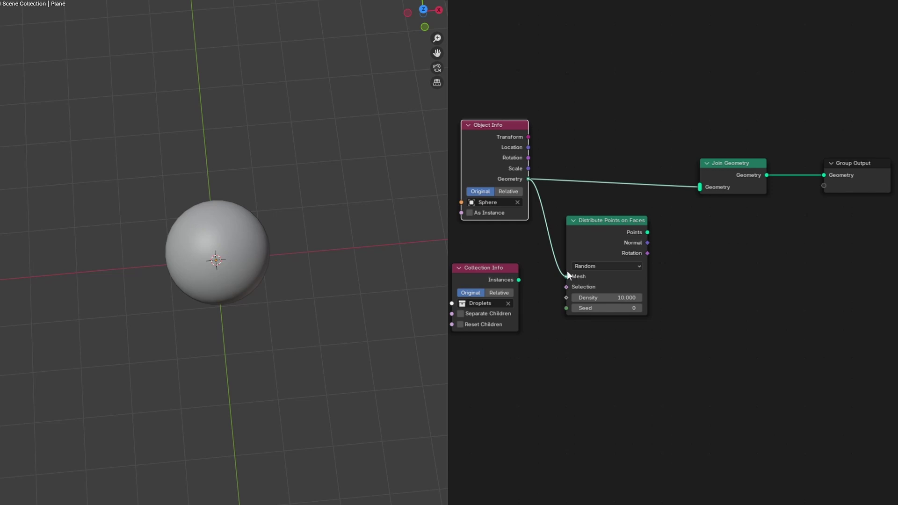
Make room before Join Geometry and add an Instance on Points node fed by the distributed points.
{"action": "left_click_drag", "start_coordinate": [897, 234], "coordinate": [745, 160]}
{"action": "key", "text": "g"}
{"action": "left_click", "coordinate": [792, 157]}
{"action": "left_click", "coordinate": [762, 263]}
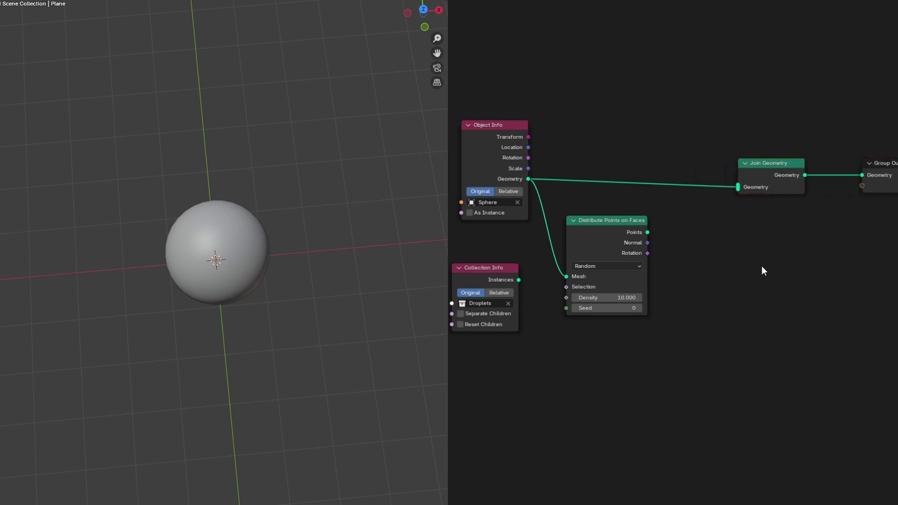
{"action": "key", "text": "shift+a"}
{"action": "type", "text": "inst"}
{"action": "key", "text": "Return"}
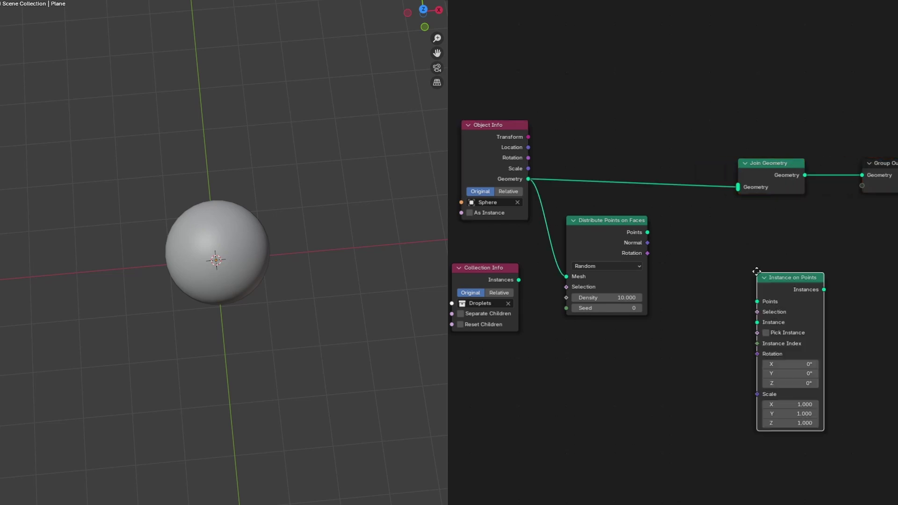
{"action": "left_click", "coordinate": [668, 221]}
{"action": "left_click_drag", "start_coordinate": [647, 233], "coordinate": [662, 254]}
Instance the Droplets collection on the points with Pick Instance and Separate Children enabled, linking the instances into Join Geometry.
{"action": "left_click_drag", "start_coordinate": [506, 280], "coordinate": [526, 366]}
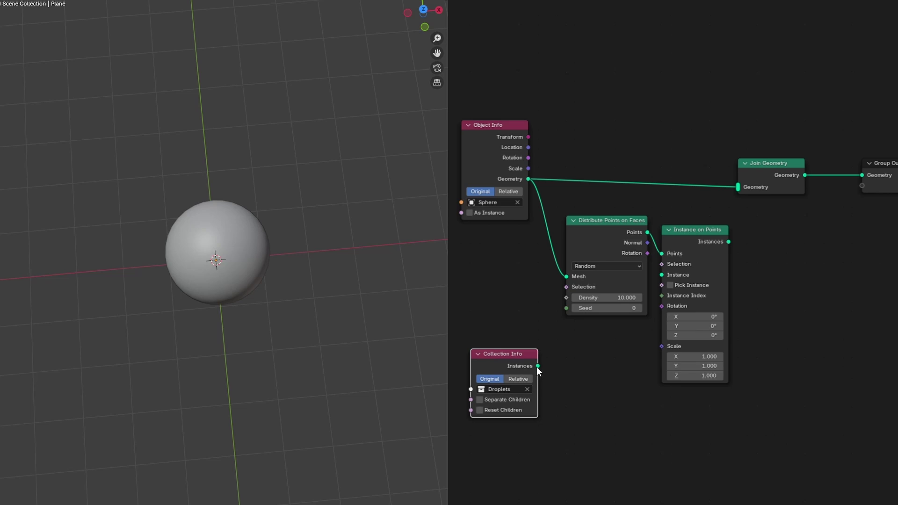
{"action": "left_click_drag", "start_coordinate": [664, 273], "coordinate": [664, 275]}
{"action": "left_click_drag", "start_coordinate": [729, 241], "coordinate": [739, 187]}
{"action": "scroll", "coordinate": [776, 241], "scroll_direction": "up", "scroll_amount": 2}
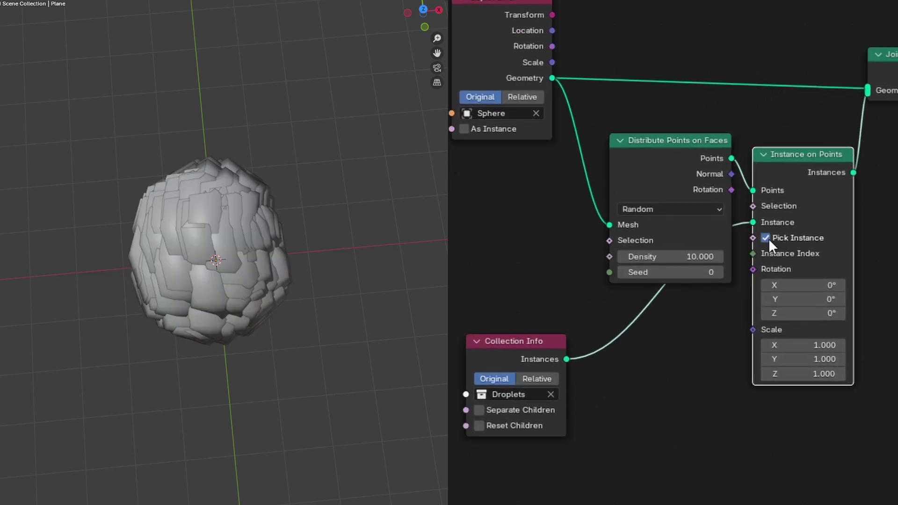
{"action": "left_click", "coordinate": [479, 410]}
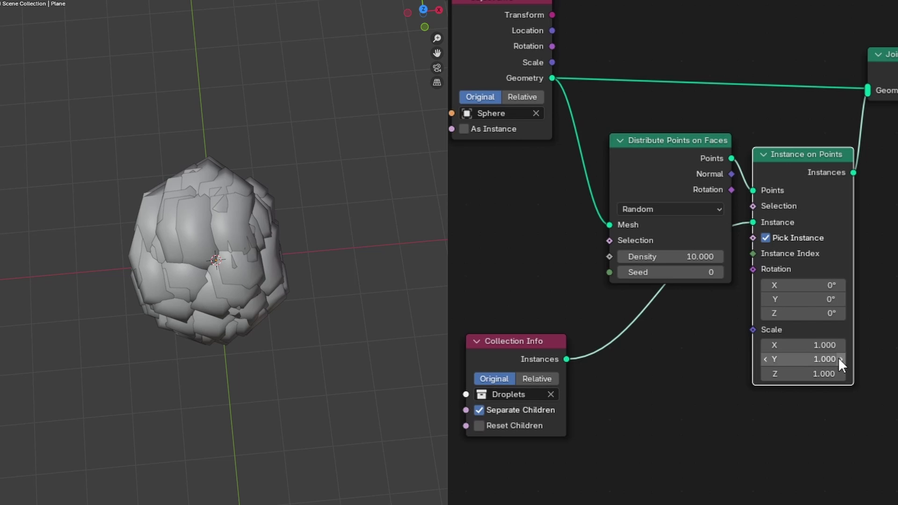
Set the instance scale to 0.130 on all axes and the random point density to 24.3.
{"action": "left_click_drag", "start_coordinate": [814, 337], "coordinate": [745, 374]}
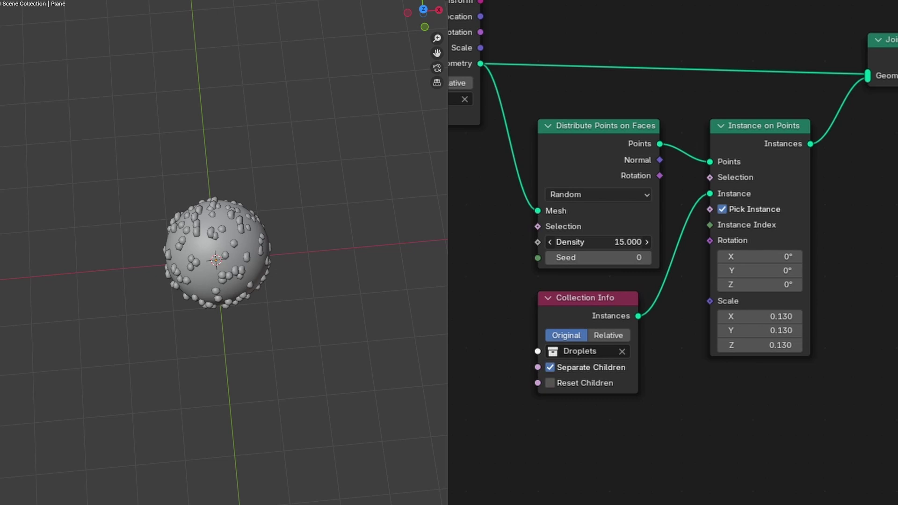
{"action": "left_click_drag", "start_coordinate": [599, 242], "coordinate": [643, 242]}
{"action": "scroll", "coordinate": [249, 290], "scroll_direction": "up", "scroll_amount": 6}
{"action": "middle_click_drag", "start_coordinate": [250, 290], "coordinate": [365, 307]}
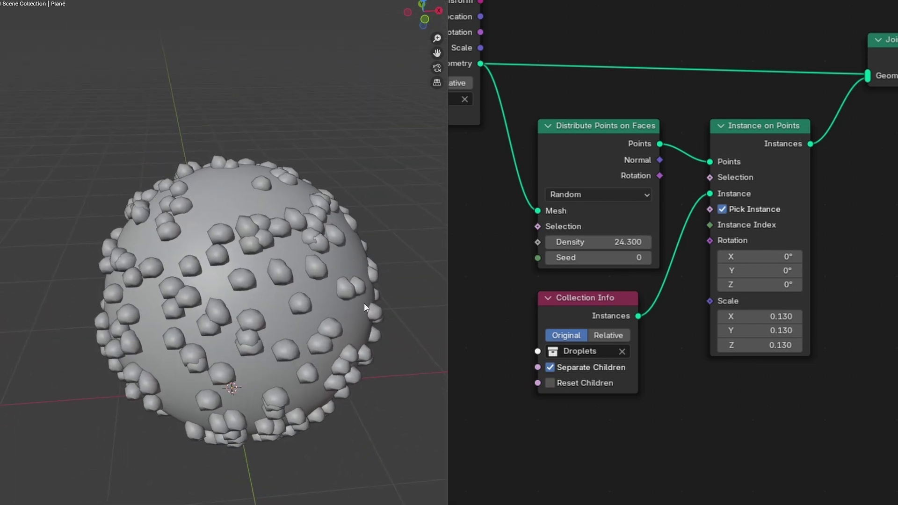
Switch the point distribution to Poisson Disk with Distance Min 0.12 m and Density Max 43.
{"action": "left_click", "coordinate": [591, 193]}
{"action": "left_click", "coordinate": [580, 246]}
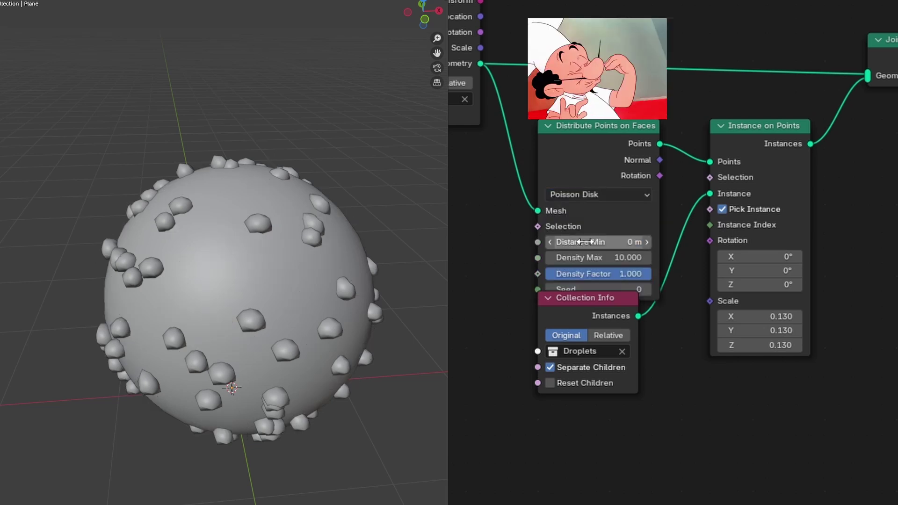
{"action": "left_click_drag", "start_coordinate": [596, 308], "coordinate": [611, 350]}
{"action": "mouse_move", "coordinate": [599, 242]}
{"action": "left_mouse_down"}
{"action": "mouse_move", "coordinate": [627, 242]}
{"action": "mouse_move", "coordinate": [606, 242]}
{"action": "left_mouse_up"}
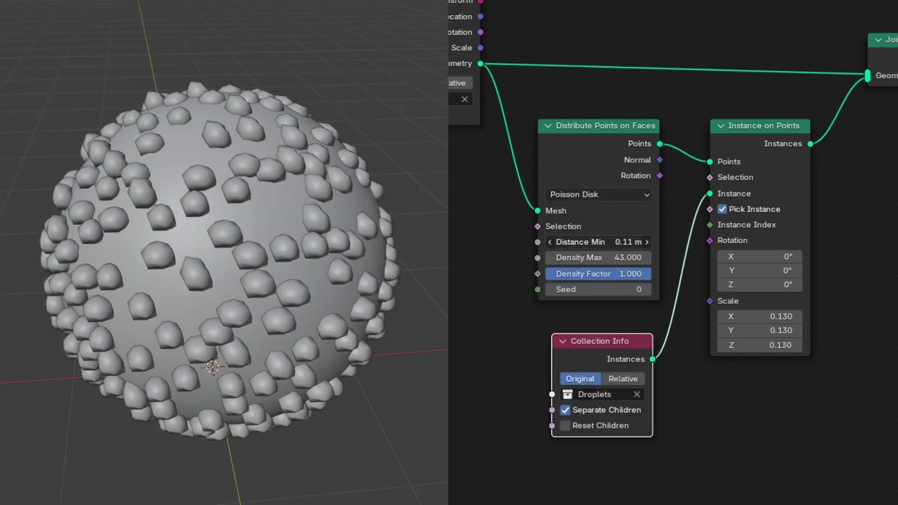
{"action": "left_click_drag", "start_coordinate": [606, 242], "coordinate": [613, 242]}
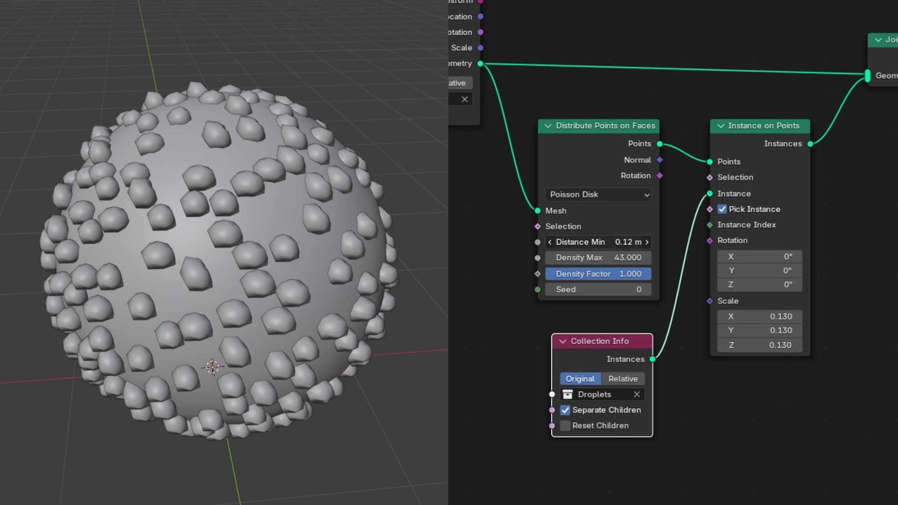
Set the distribution seed to 36 and link the points' Rotation output to the Rotation input of Instance on Points.
{"action": "middle_click_drag", "start_coordinate": [365, 300], "coordinate": [658, 353]}
{"action": "left_click_drag", "start_coordinate": [600, 296], "coordinate": [655, 295]}
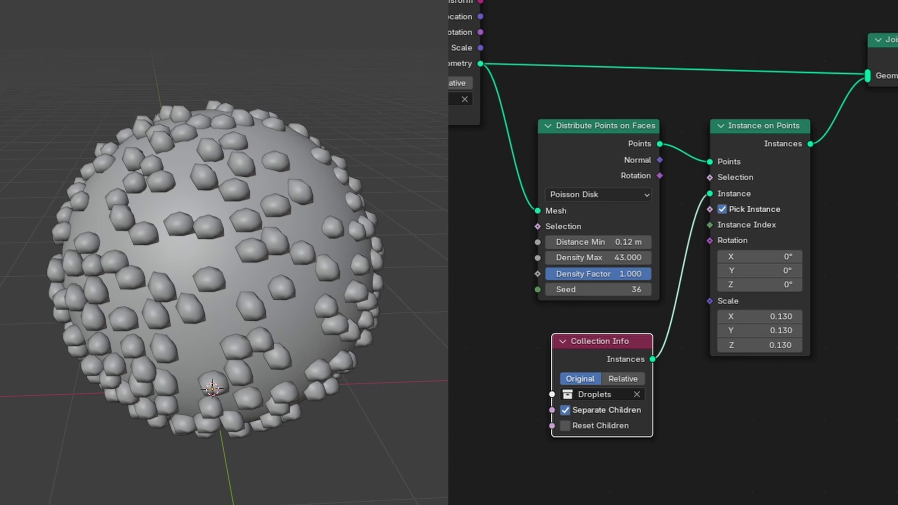
{"action": "key", "text": "alt+a"}
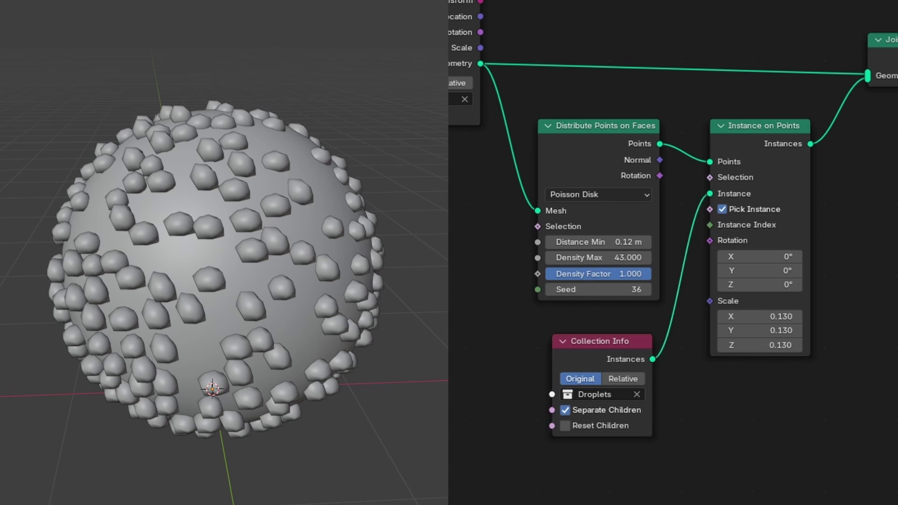
{"action": "left_click_drag", "start_coordinate": [659, 175], "coordinate": [710, 240]}
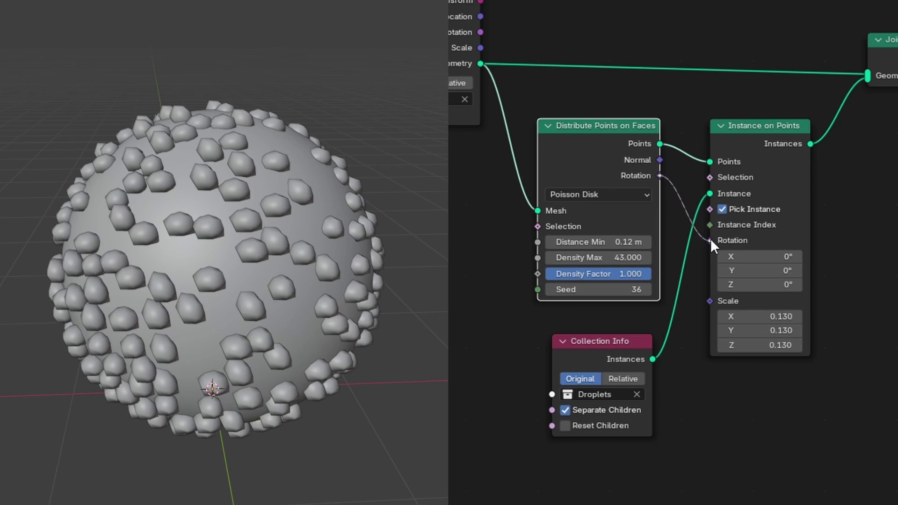
{"action": "left_click_drag", "start_coordinate": [711, 240], "coordinate": [711, 240]}
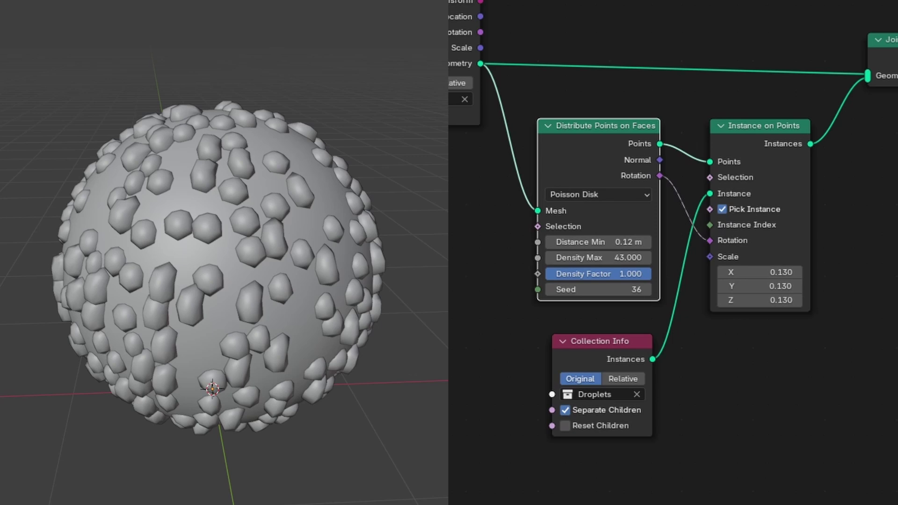
Insert a Set Shade Smooth node between Instance on Points and Join Geometry, leaving space before it.
{"action": "left_click", "coordinate": [894, 224]}
{"action": "key", "text": "shift+a"}
{"action": "type", "text": "set sh"}
{"action": "key", "text": "Return"}
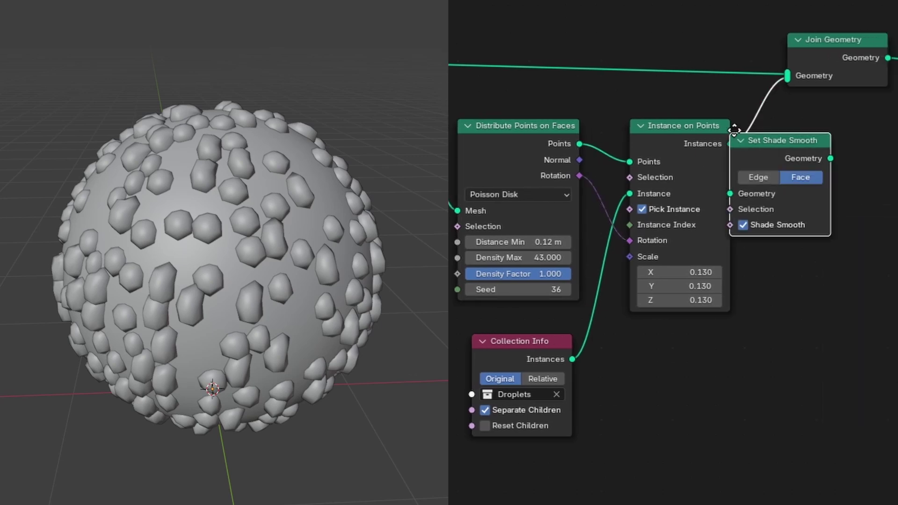
{"action": "left_click", "coordinate": [835, 104]}
{"action": "middle_click_drag", "start_coordinate": [842, 187], "coordinate": [732, 201]}
{"action": "scroll", "coordinate": [734, 187], "scroll_direction": "down", "scroll_amount": 1}
{"action": "left_click_drag", "start_coordinate": [734, 150], "coordinate": [861, 138]}
Insert a Subdivision Surface node between Instance on Points and Set Shade Smooth.
{"action": "left_click", "coordinate": [812, 278]}
{"action": "key", "text": "shift+a"}
{"action": "type", "text": "subd"}
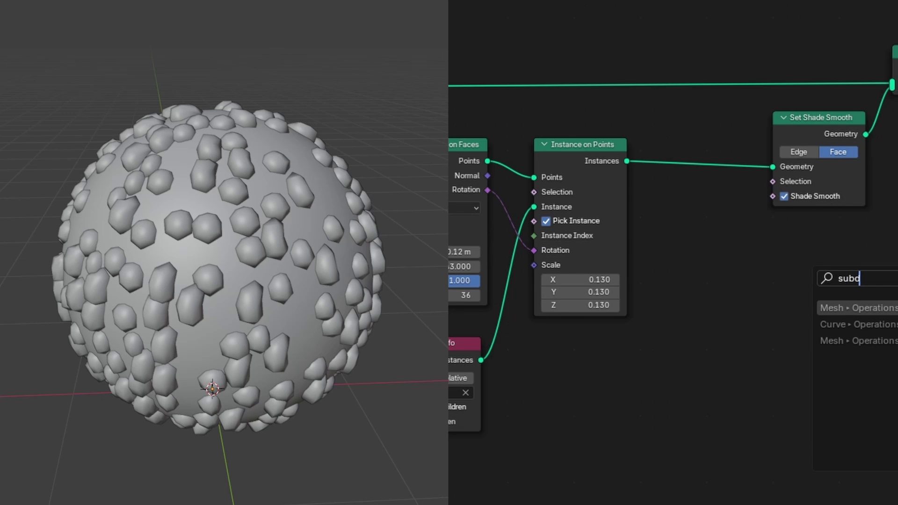
{"action": "key", "text": "Return"}
{"action": "left_click", "coordinate": [655, 129]}
{"action": "scroll", "coordinate": [690, 199], "scroll_direction": "down", "scroll_amount": 1}
{"action": "left_click", "coordinate": [698, 323]}
Increase the Distance Min between the distributed points to 0.16 m.
{"action": "scroll", "coordinate": [704, 374], "scroll_direction": "down", "scroll_amount": 4}
{"action": "scroll", "coordinate": [339, 293], "scroll_direction": "up", "scroll_amount": 1}
{"action": "key", "text": "z"}
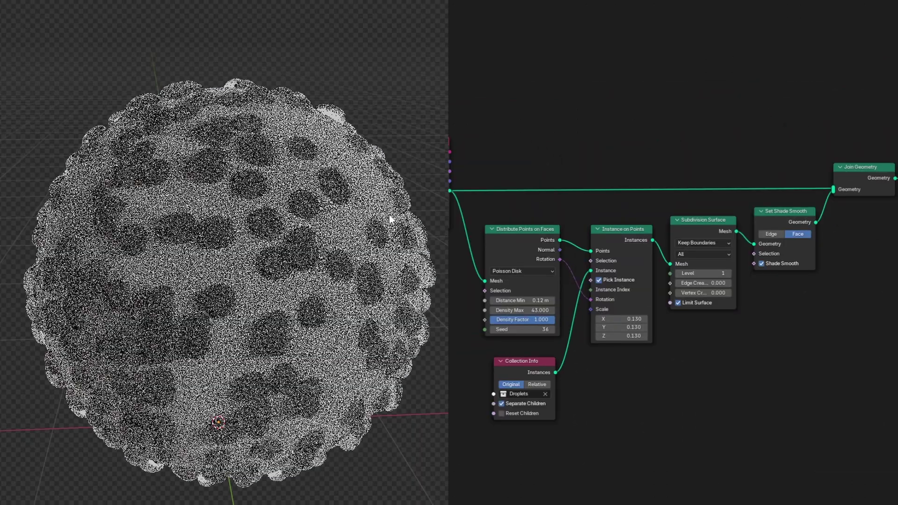
{"action": "middle_click_drag", "start_coordinate": [389, 215], "coordinate": [407, 254]}
{"action": "scroll", "coordinate": [406, 253], "scroll_direction": "up", "scroll_amount": 1}
{"action": "left_click_drag", "start_coordinate": [522, 301], "coordinate": [541, 300]}
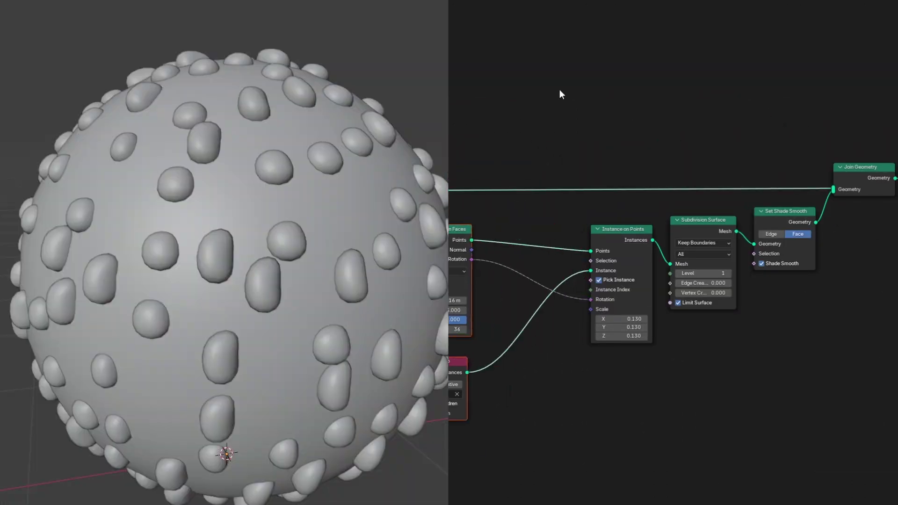
Insert a Rotate Rotation node set to Local between the points' Rotation output and Instance on Points.
{"action": "key", "text": "shift+a"}
{"action": "type", "text": "ro"}
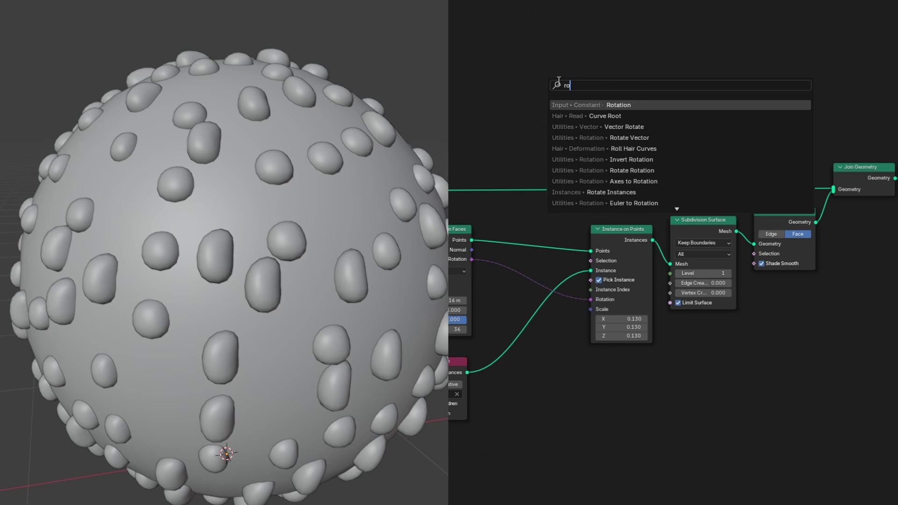
{"action": "type", "text": "tate rot"}
{"action": "key", "text": "Return"}
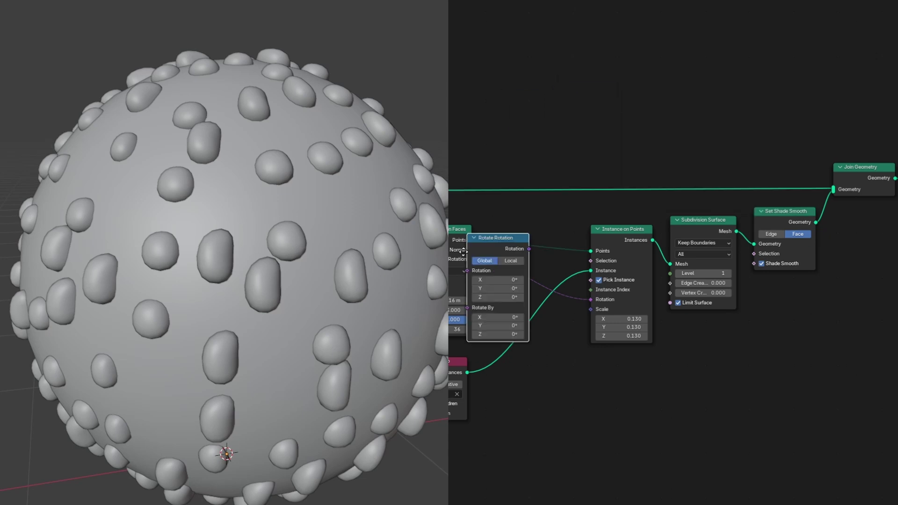
{"action": "left_click", "coordinate": [499, 267]}
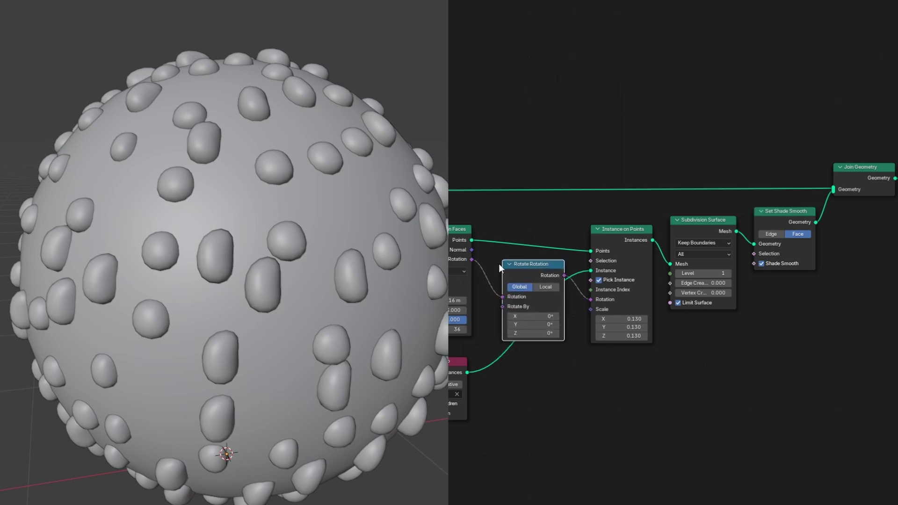
{"action": "left_click", "coordinate": [546, 287]}
{"action": "left_click_drag", "start_coordinate": [533, 337], "coordinate": [553, 335]}
{"action": "key", "text": "ctrl+z"}
Add a Combine XYZ node, link it to Rotate By, and set its Z value to -0.800.
{"action": "scroll", "coordinate": [542, 332], "scroll_direction": "up", "scroll_amount": 6}
{"action": "middle_click_drag", "start_coordinate": [542, 332], "coordinate": [593, 196]}
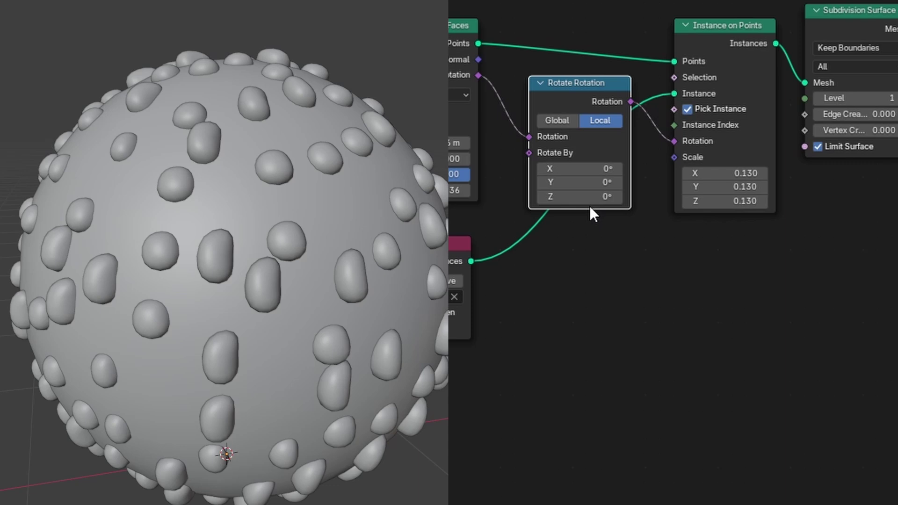
{"action": "left_click", "coordinate": [557, 369]}
{"action": "key", "text": "shift+a"}
{"action": "type", "text": "combine"}
{"action": "key", "text": "Return"}
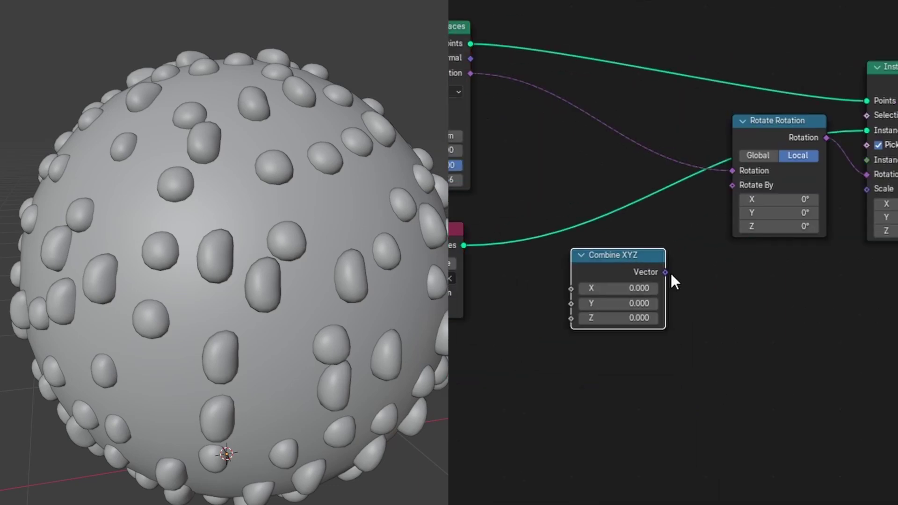
{"action": "left_click_drag", "start_coordinate": [668, 272], "coordinate": [733, 185]}
{"action": "left_click_drag", "start_coordinate": [655, 331], "coordinate": [603, 331]}
{"action": "left_click", "coordinate": [717, 410]}
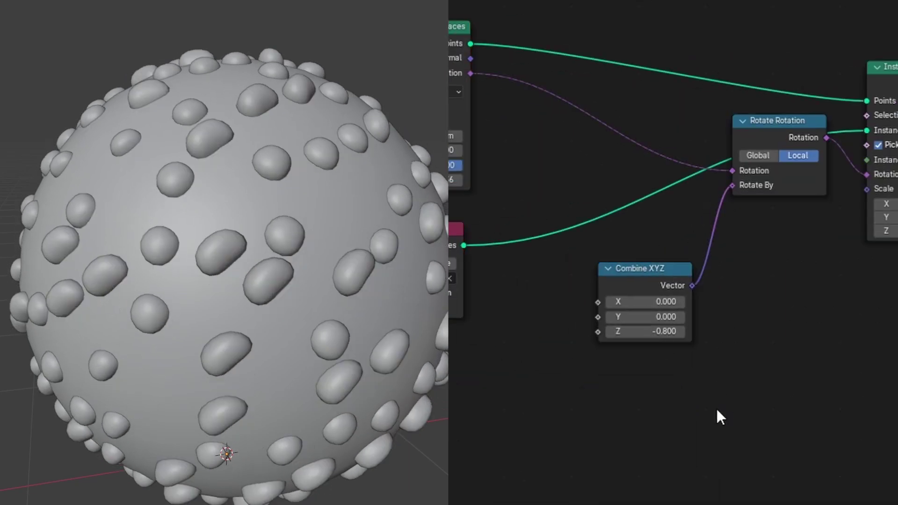
Add a Random Value node and connect it to the Z input of Combine XYZ.
{"action": "middle_click_drag", "start_coordinate": [744, 407], "coordinate": [758, 427]}
{"action": "scroll", "coordinate": [757, 426], "scroll_direction": "up", "scroll_amount": 1}
{"action": "key", "text": "shift+a"}
{"action": "type", "text": "rand"}
{"action": "key", "text": "Return"}
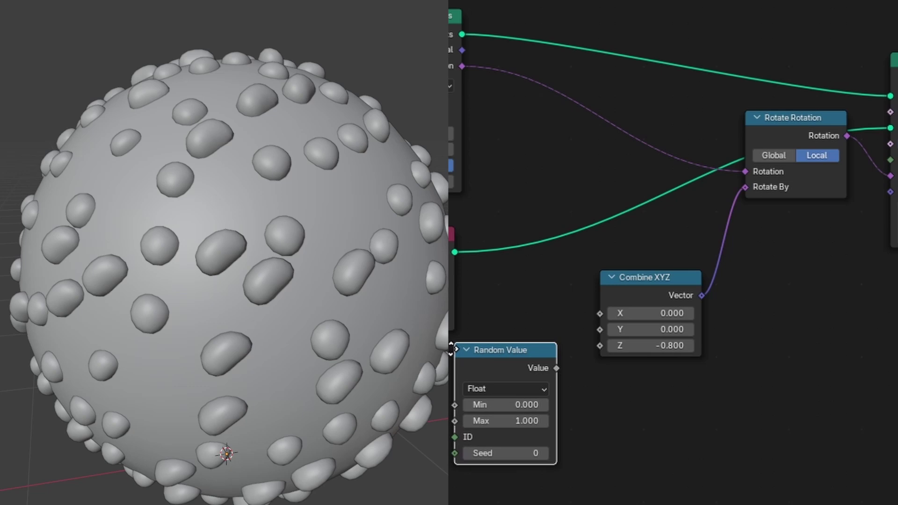
{"action": "left_click", "coordinate": [454, 347]}
{"action": "left_click_drag", "start_coordinate": [557, 368], "coordinate": [601, 345]}
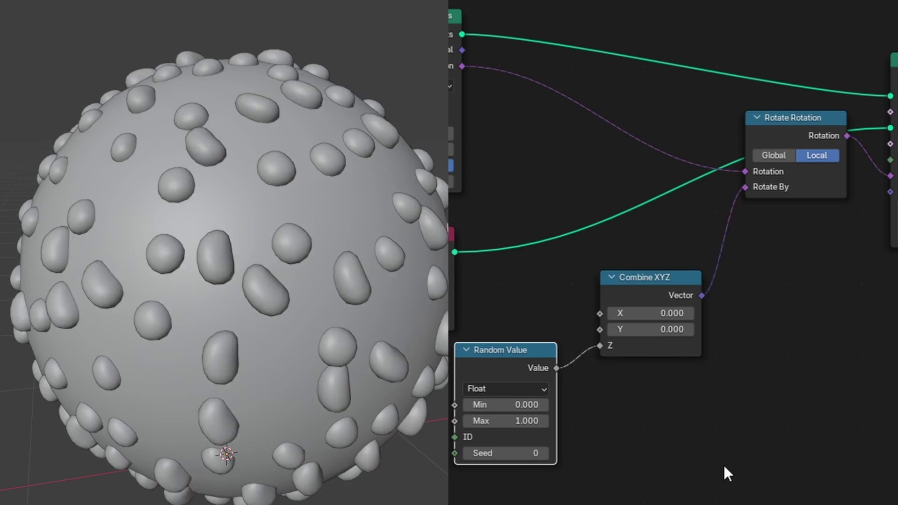
Set the rotation's Random Value range from -pi to pi.
{"action": "left_click", "coordinate": [519, 404]}
{"action": "type", "text": "-pi"}
{"action": "key", "text": "Return"}
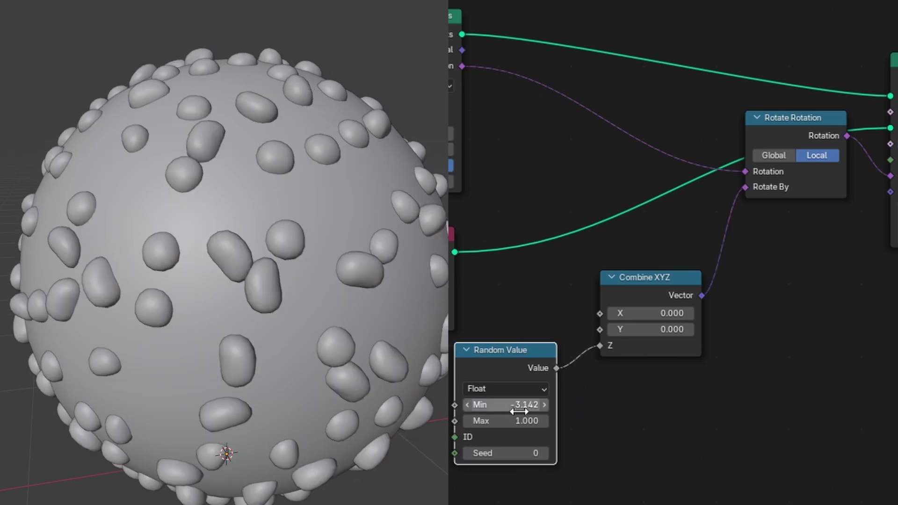
{"action": "left_click", "coordinate": [517, 421]}
{"action": "type", "text": "pi"}
{"action": "key", "text": "Return"}
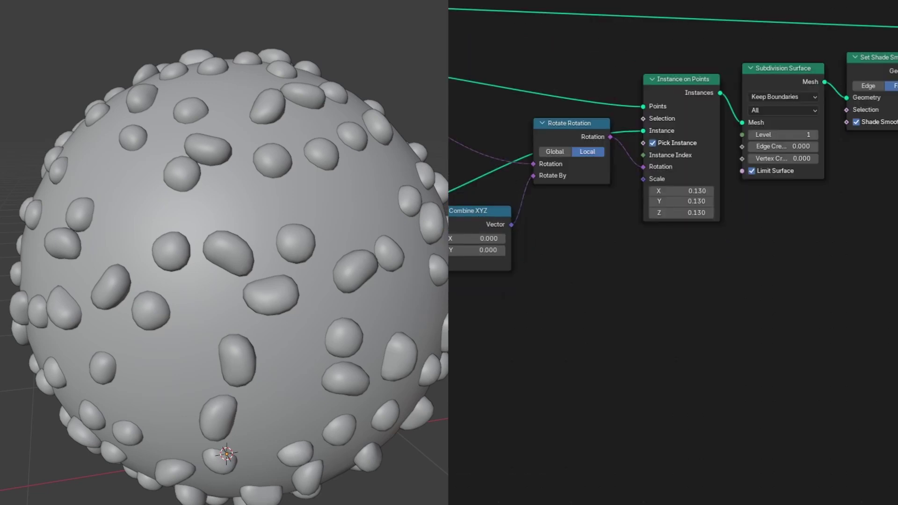
Add a second Random Value node and connect it to the Scale input of Instance on Points.
{"action": "key", "text": "shift+a"}
{"action": "left_click", "coordinate": [570, 308]}
{"action": "type", "text": "ra"}
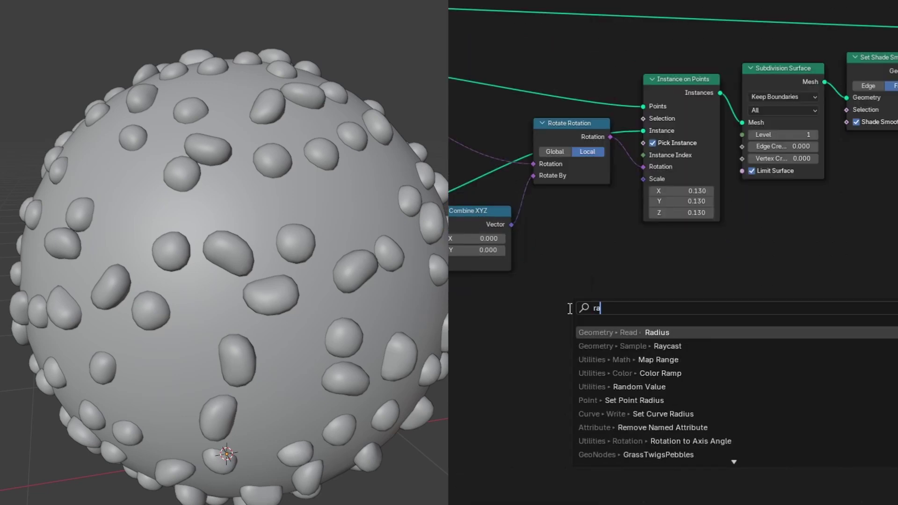
{"action": "type", "text": "ndo"}
{"action": "key", "text": "Return"}
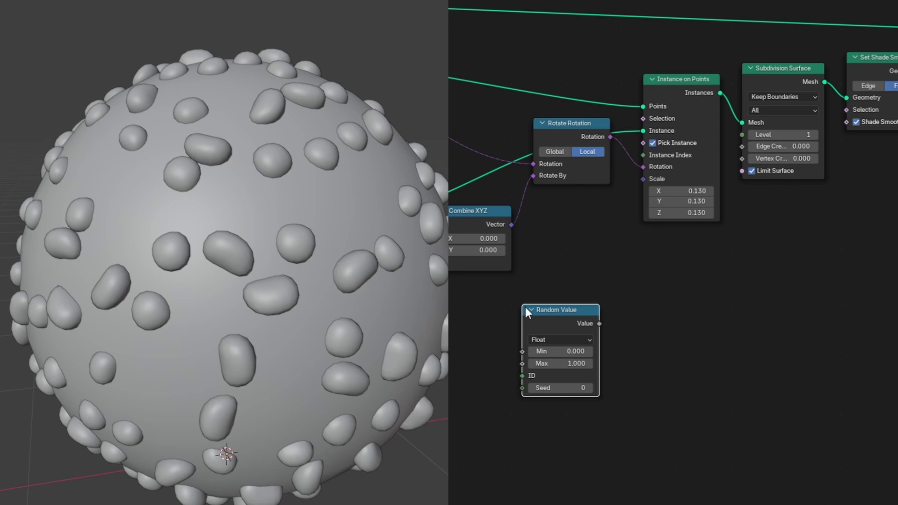
{"action": "left_click_drag", "start_coordinate": [645, 188], "coordinate": [644, 180]}
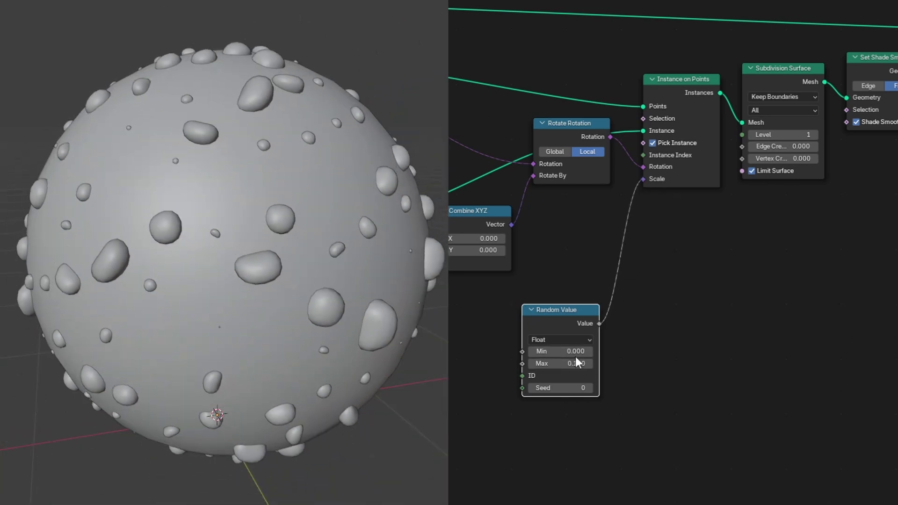
Set the range of the scale's Random Value node to a minimum of 0.02 and a maximum of 0.04.
{"action": "left_click_drag", "start_coordinate": [575, 352], "coordinate": [580, 352]}
{"action": "double_click", "coordinate": [574, 351]}
{"action": "type", "text": "0.02"}
{"action": "key", "text": "Tab"}
{"action": "type", "text": "0.04"}
{"action": "key", "text": "Return"}
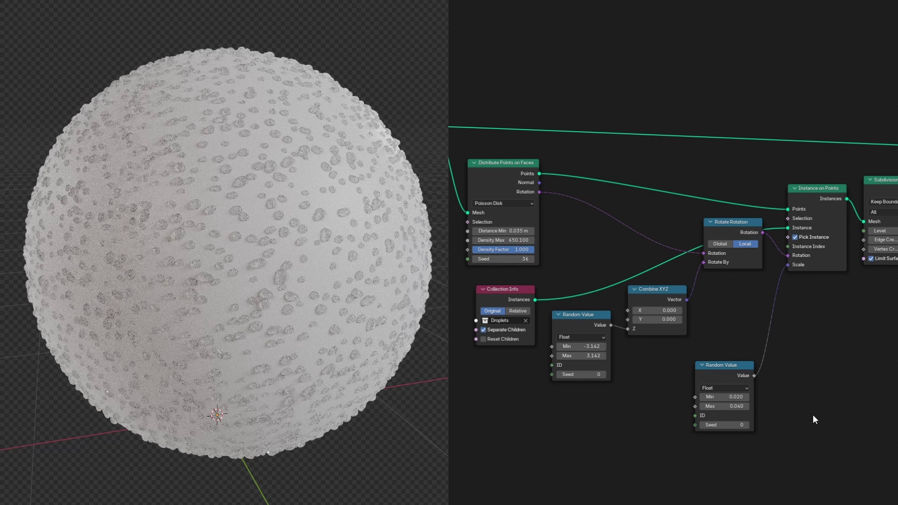
Group the distribution, rotation, scale and instancing nodes in a frame labelled "Small Droplets".
{"action": "left_click_drag", "start_coordinate": [829, 490], "coordinate": [497, 165]}
{"action": "key", "text": "ctrl+j"}
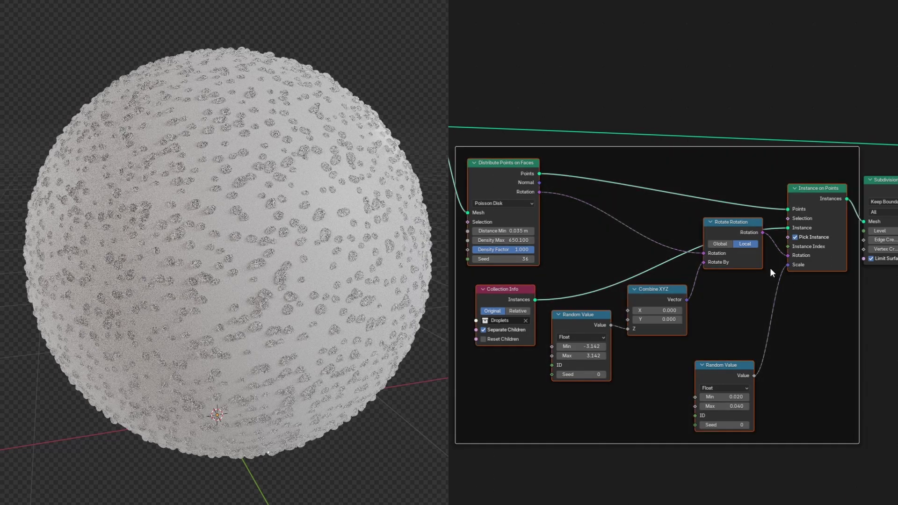
{"action": "left_click", "coordinate": [685, 158]}
{"action": "key", "text": "F2"}
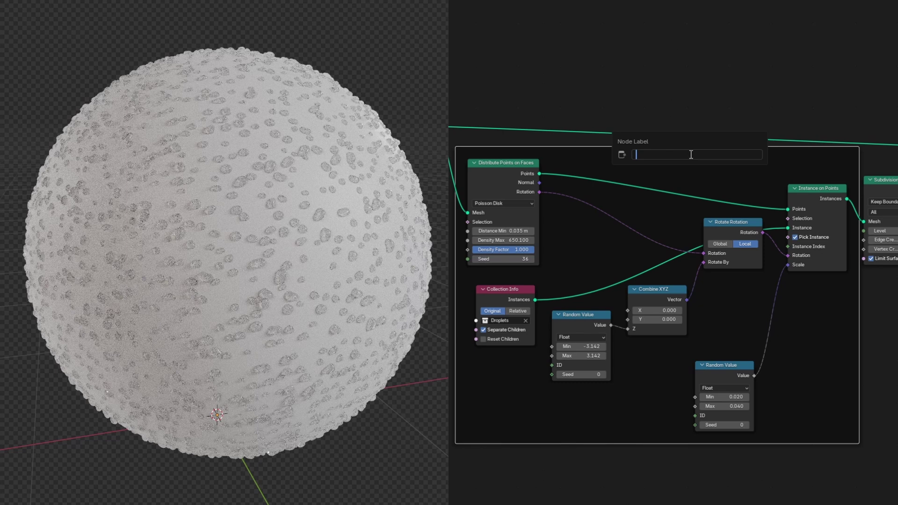
{"action": "type", "text": "Small Droplets"}
{"action": "key", "text": "Return"}
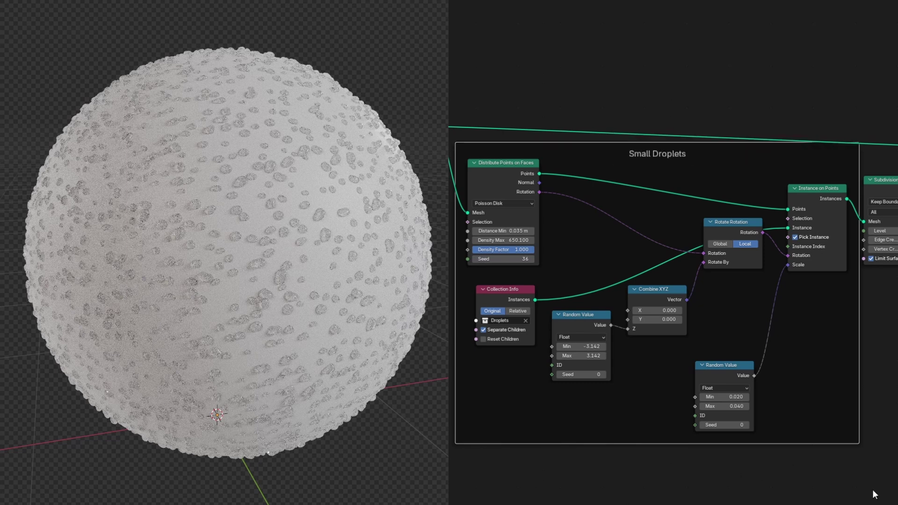
Duplicate the Small Droplets frame with its nodes below the original and label the copy "Big Droplets".
{"action": "key", "text": "shift+d"}
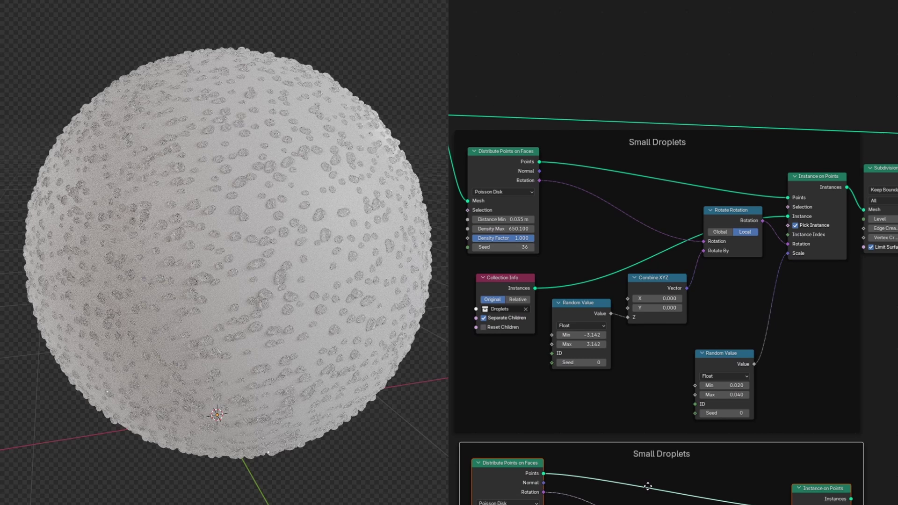
{"action": "left_click", "coordinate": [648, 486]}
{"action": "scroll", "coordinate": [782, 374], "scroll_direction": "down", "scroll_amount": 5}
{"action": "middle_click_drag", "start_coordinate": [788, 357], "coordinate": [848, 224]}
{"action": "scroll", "coordinate": [856, 234], "scroll_direction": "up", "scroll_amount": 3}
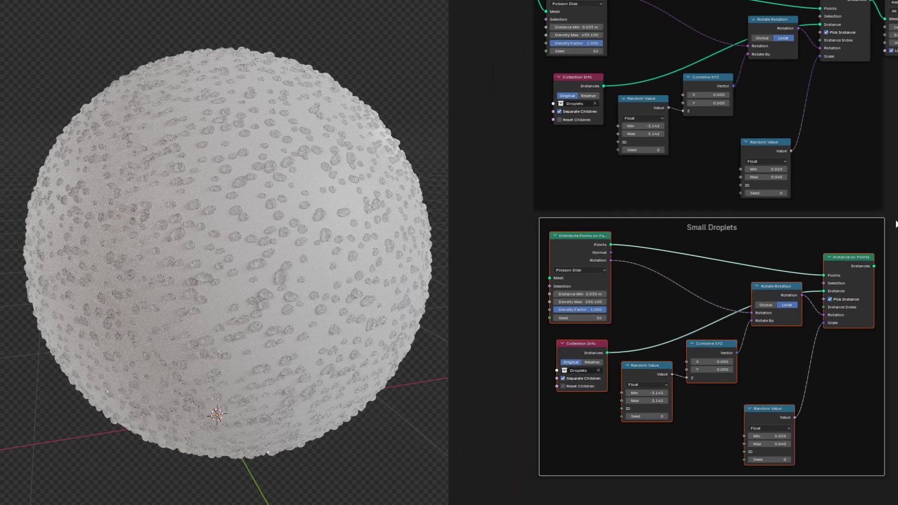
{"action": "left_click", "coordinate": [738, 232]}
{"action": "key", "text": "F2"}
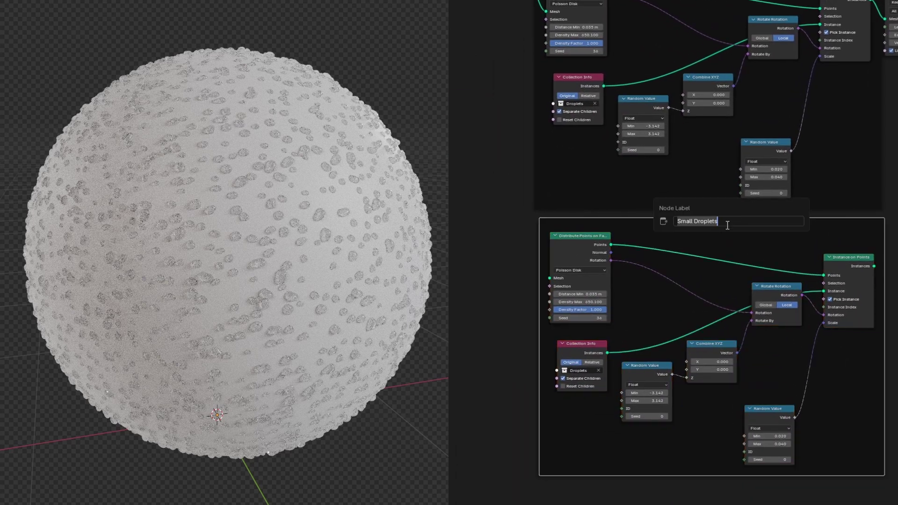
{"action": "type", "text": "Big Droplets"}
{"action": "key", "text": "Return"}
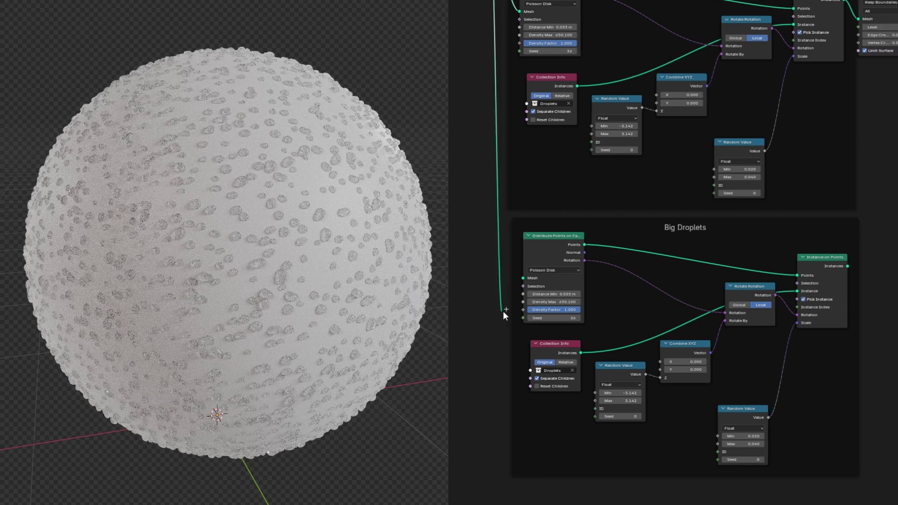
Feed the sphere's geometry into the Big Droplets distribution and combine both droplet sets with a Join Geometry node before Subdivision Surface.
{"action": "left_click_drag", "start_coordinate": [504, 313], "coordinate": [522, 276]}
{"action": "middle_click_drag", "start_coordinate": [895, 235], "coordinate": [790, 223]}
{"action": "middle_click_drag", "start_coordinate": [790, 223], "coordinate": [724, 251]}
{"action": "key", "text": "shift+a"}
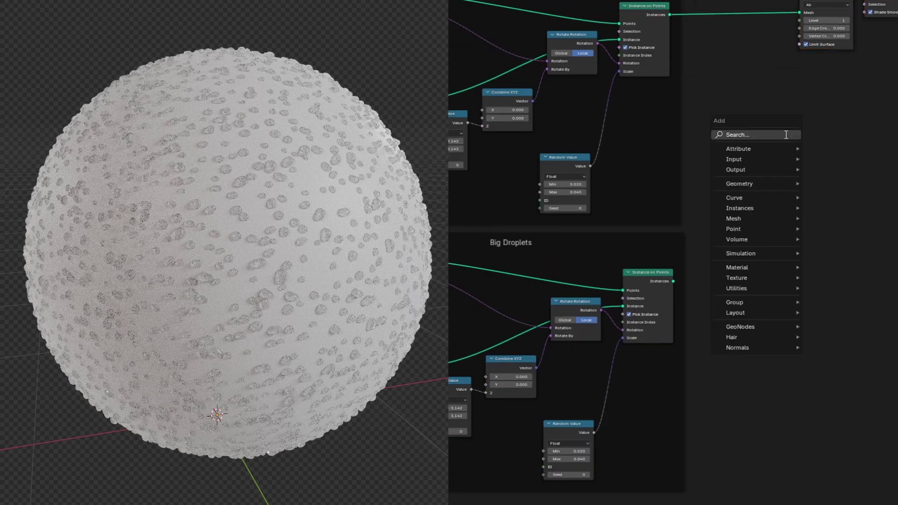
{"action": "type", "text": "join"}
{"action": "key", "text": "Return"}
{"action": "left_click", "coordinate": [757, 14]}
{"action": "left_click_drag", "start_coordinate": [673, 281], "coordinate": [735, 24]}
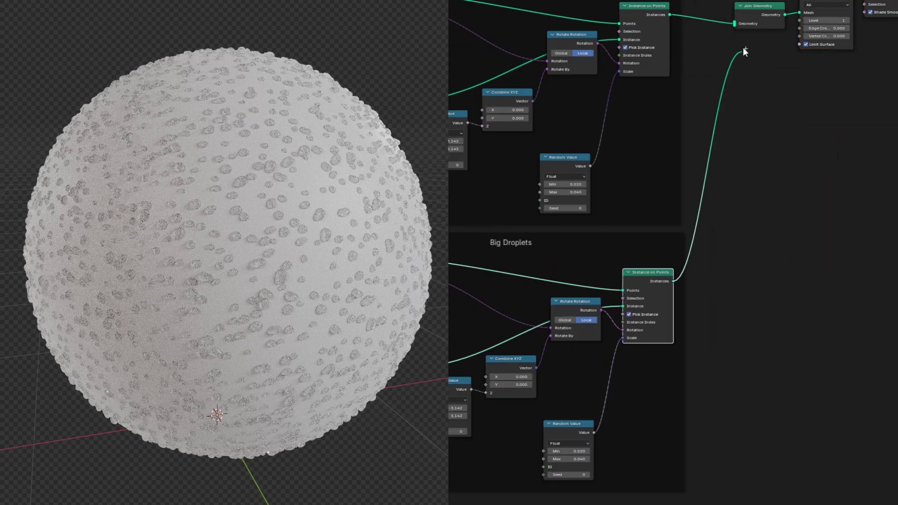
{"action": "middle_click_drag", "start_coordinate": [735, 24], "coordinate": [867, 14]}
With the small droplets unlinked from Join Geometry, set the Big Droplets scale range to 0.09–0.11 and thin out their point distribution.
{"action": "right_click_drag", "start_coordinate": [844, 2], "coordinate": [833, 19], "text": "ctrl"}
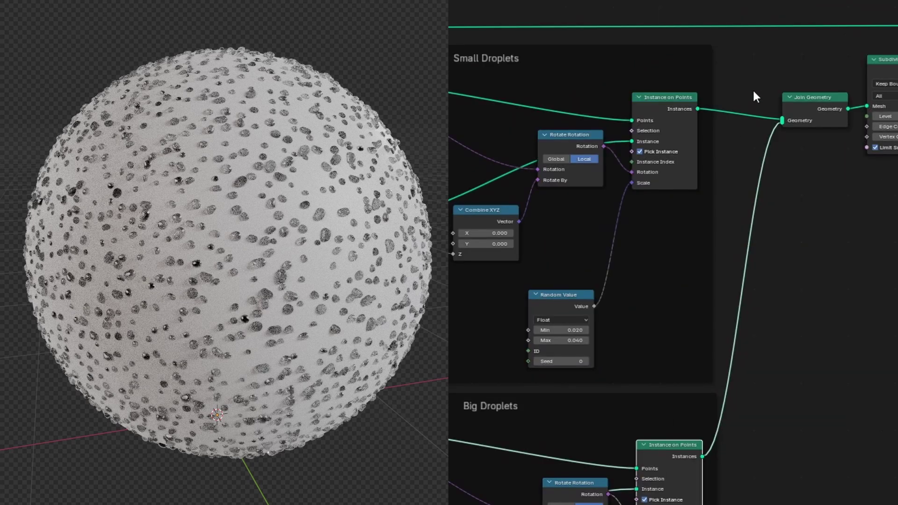
{"action": "right_click_drag", "start_coordinate": [754, 88], "coordinate": [744, 155], "text": "ctrl"}
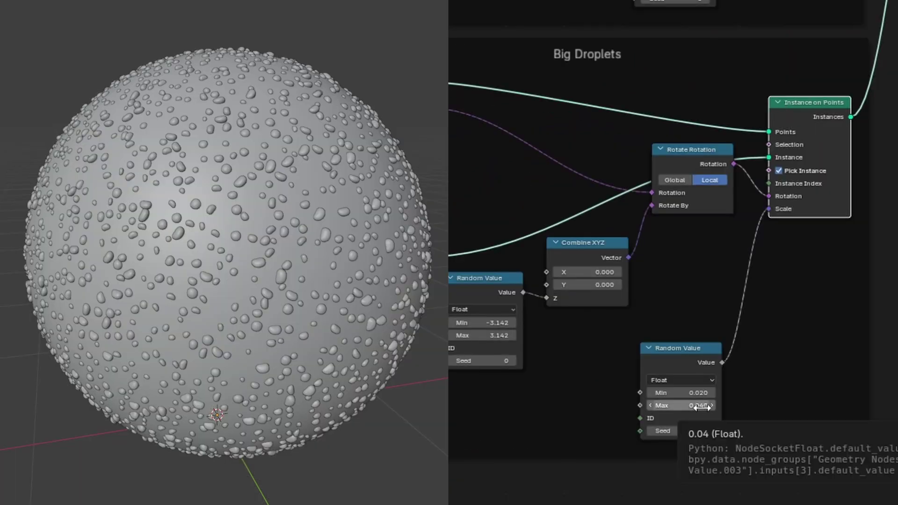
{"action": "left_click_drag", "start_coordinate": [673, 406], "coordinate": [693, 393]}
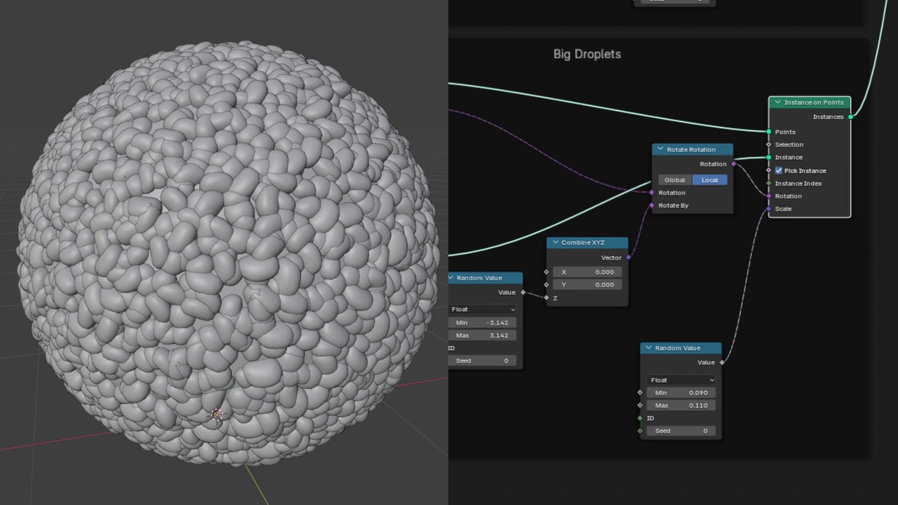
{"action": "left_click_drag", "start_coordinate": [493, 175], "coordinate": [463, 175]}
{"action": "scroll", "coordinate": [493, 175], "scroll_direction": "left", "scroll_amount": 2, "text": "ctrl"}
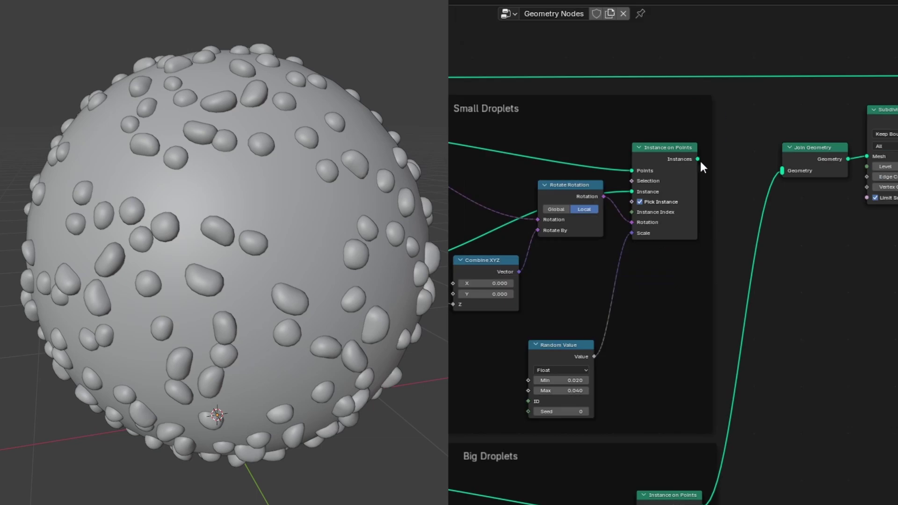
Reconnect the Small Droplets instances to Join Geometry and preview both droplet sets in rendered shading.
{"action": "left_click_drag", "start_coordinate": [698, 159], "coordinate": [790, 170]}
{"action": "key", "text": "z"}
{"action": "left_click", "coordinate": [358, 282]}
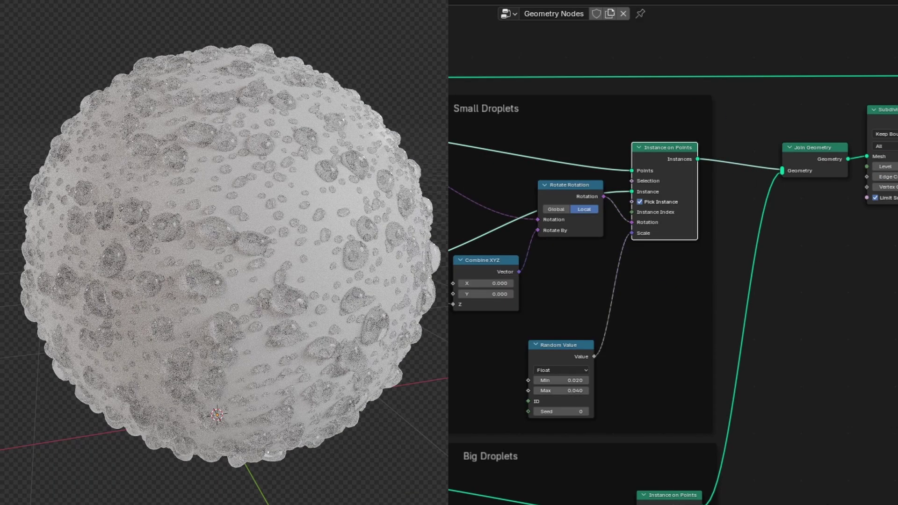
{"action": "scroll", "coordinate": [333, 346], "scroll_direction": "up", "scroll_amount": 3}
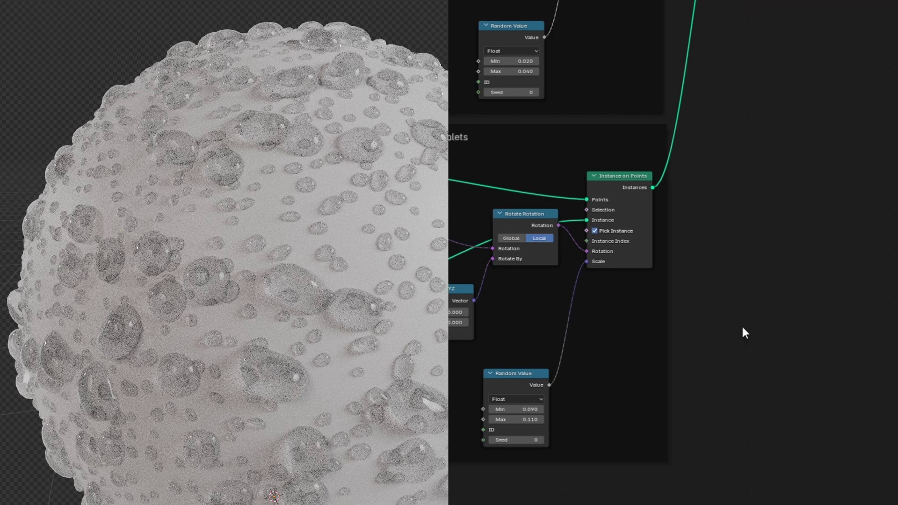
Add a Geometry Proximity node beside the Big Droplets frame.
{"action": "key", "text": "shift+a"}
{"action": "type", "text": "geo pro"}
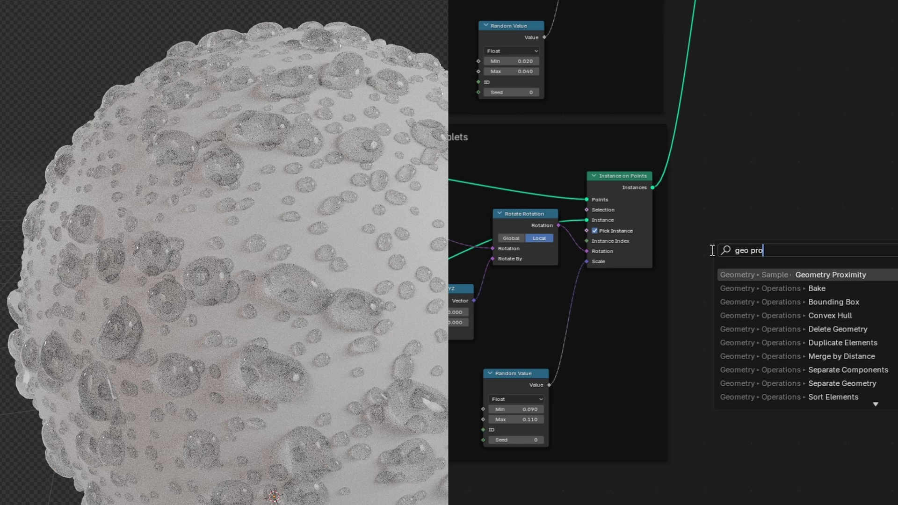
{"action": "key", "text": "Return"}
{"action": "left_click", "coordinate": [693, 128]}
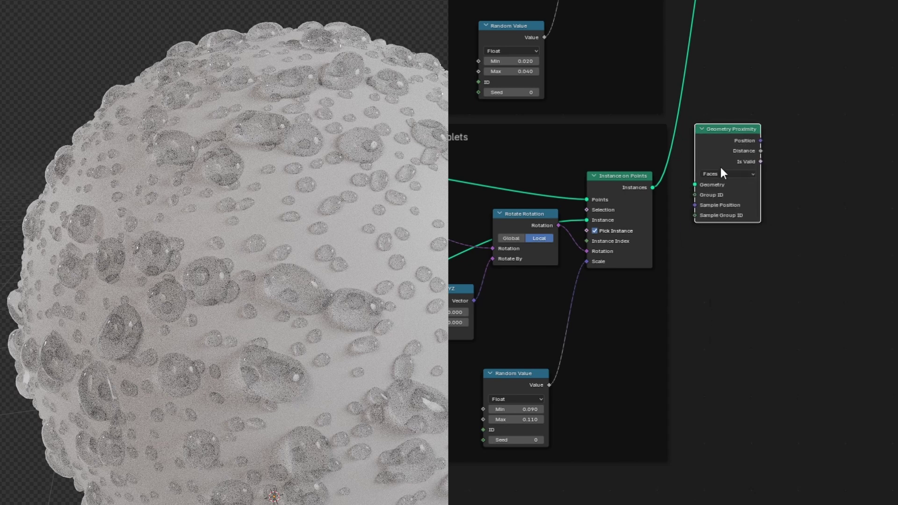
{"action": "scroll", "coordinate": [739, 369], "scroll_direction": "up", "scroll_amount": 2}
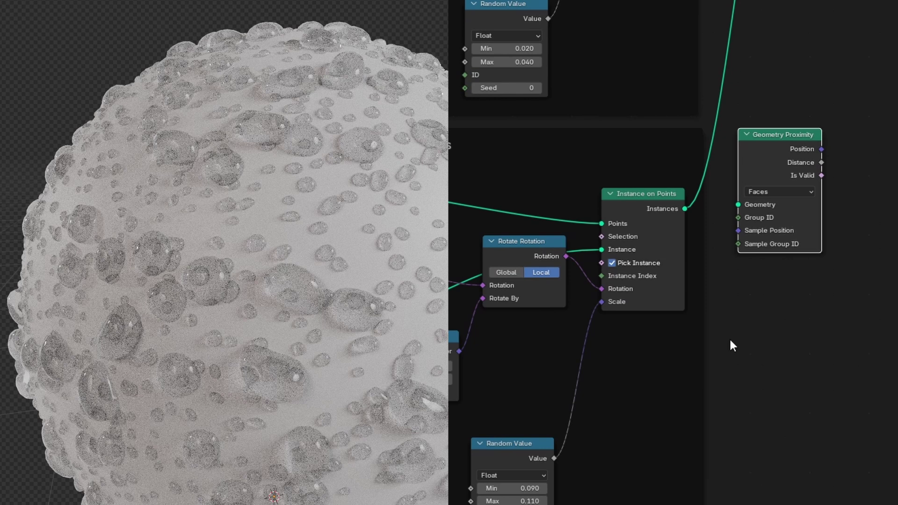
Add a Realize Instances node fed by the Big Droplets instances and connect its geometry to Geometry Proximity.
{"action": "middle_click_drag", "start_coordinate": [731, 345], "coordinate": [549, 266]}
{"action": "key", "text": "shift+a"}
{"action": "type", "text": "reali"}
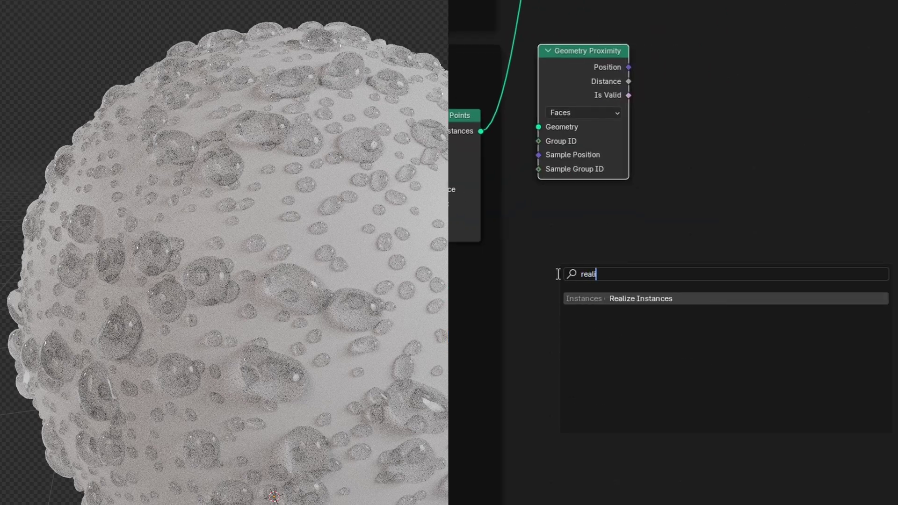
{"action": "key", "text": "Return"}
{"action": "left_click", "coordinate": [537, 201]}
{"action": "left_click_drag", "start_coordinate": [539, 237], "coordinate": [481, 131]}
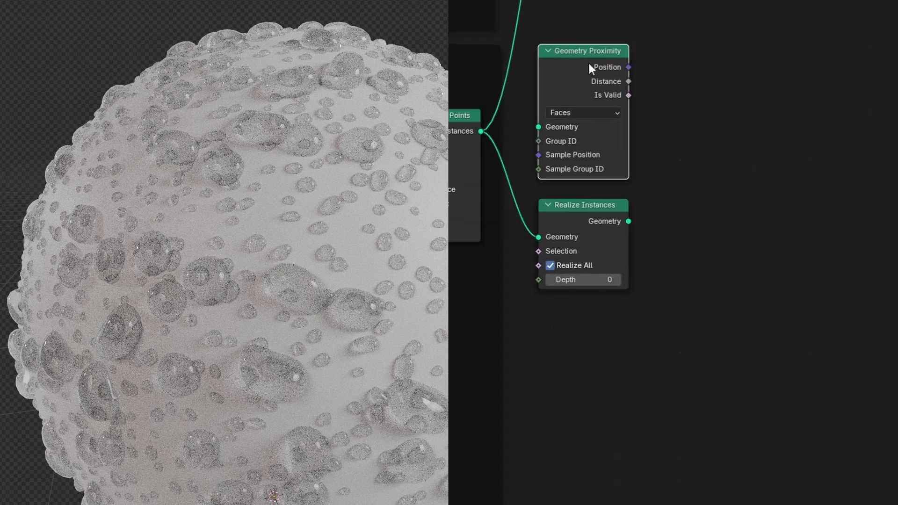
{"action": "left_click_drag", "start_coordinate": [588, 63], "coordinate": [743, 191]}
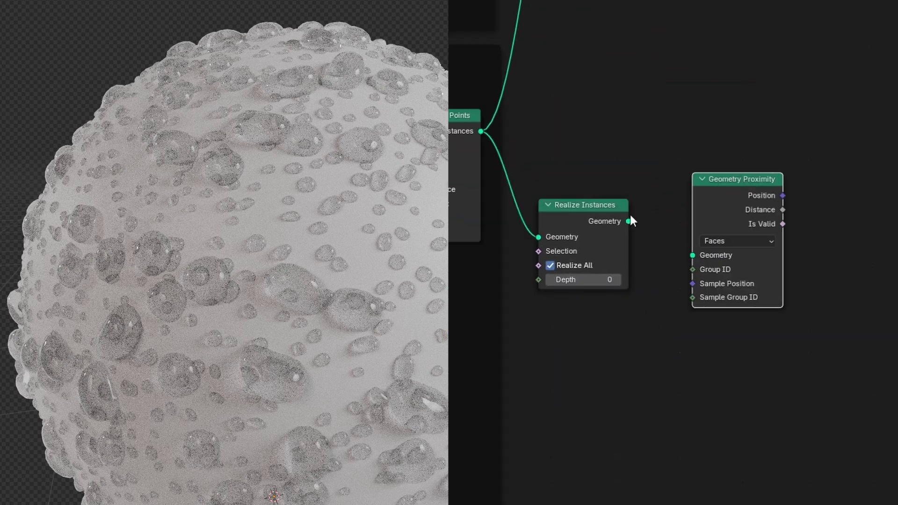
{"action": "left_click", "coordinate": [672, 385]}
{"action": "left_click_drag", "start_coordinate": [582, 202], "coordinate": [582, 96]}
{"action": "left_click_drag", "start_coordinate": [729, 175], "coordinate": [690, 84]}
{"action": "left_click", "coordinate": [800, 60]}
Add a Compare node set to Float Less Than and connect the Geometry Proximity Distance to its A input.
{"action": "scroll", "coordinate": [828, 70], "scroll_direction": "up", "scroll_amount": 2}
{"action": "key", "text": "shift+a"}
{"action": "type", "text": "compare"}
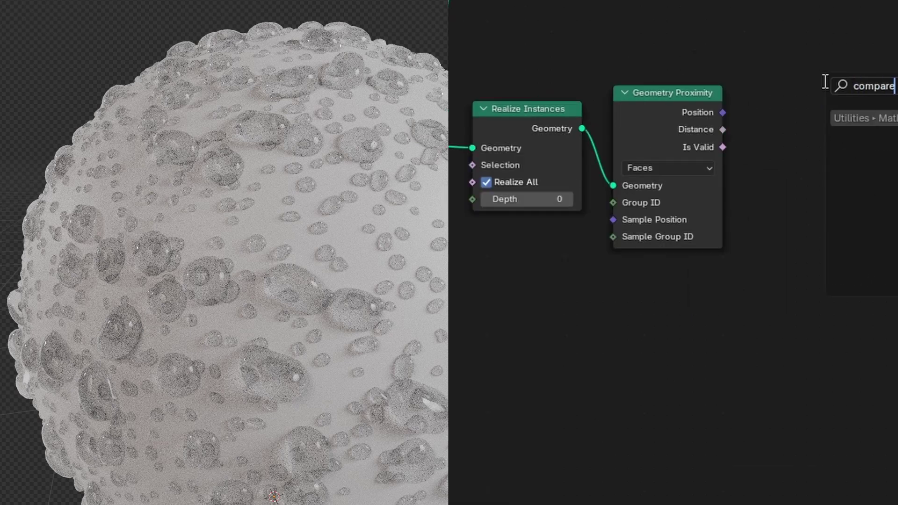
{"action": "key", "text": "Return"}
{"action": "left_click", "coordinate": [809, 112]}
{"action": "left_click", "coordinate": [791, 136]}
{"action": "left_click", "coordinate": [811, 178]}
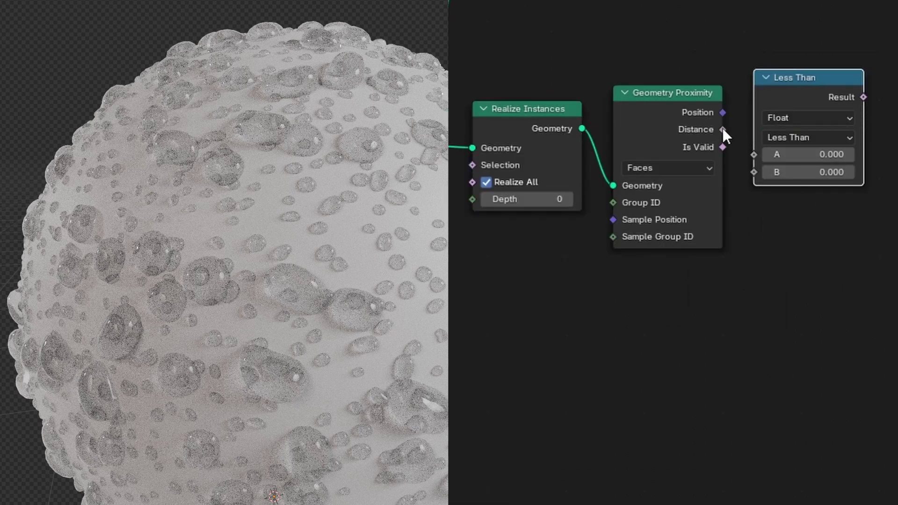
{"action": "left_click_drag", "start_coordinate": [723, 129], "coordinate": [761, 165]}
{"action": "left_click", "coordinate": [811, 409]}
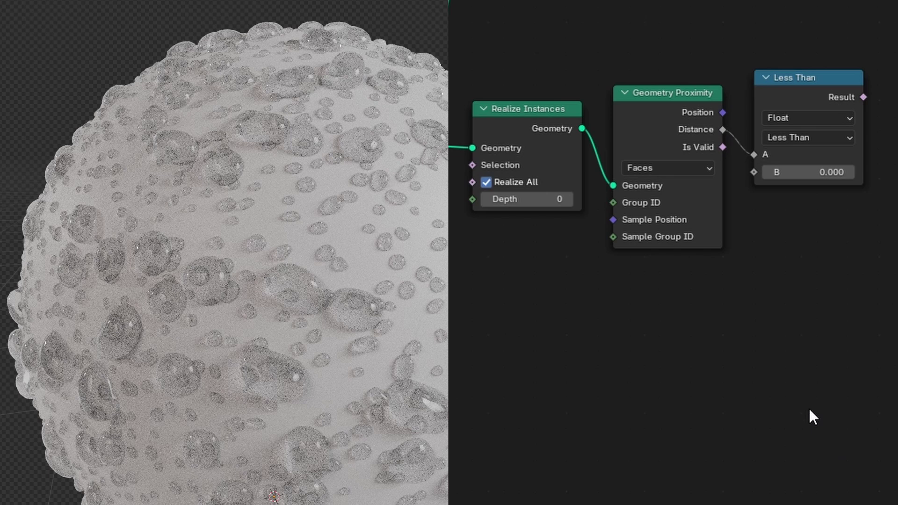
Add a Delete Geometry node and set its domain to Instance.
{"action": "scroll", "coordinate": [798, 253], "scroll_direction": "down", "scroll_amount": 5, "text": "ctrl"}
{"action": "key", "text": "shift+a"}
{"action": "type", "text": "delete"}
{"action": "key", "text": "Return"}
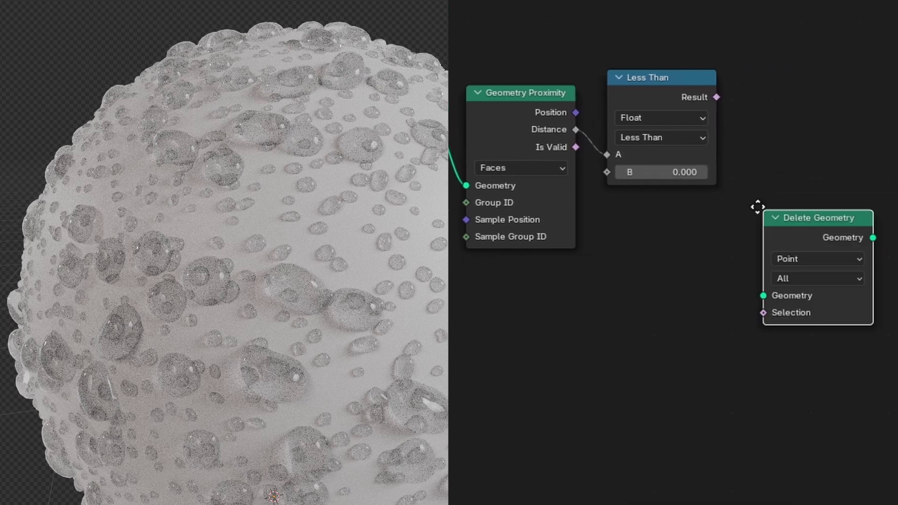
{"action": "left_click", "coordinate": [741, 50]}
{"action": "left_click", "coordinate": [798, 102]}
{"action": "left_click", "coordinate": [798, 206]}
{"action": "scroll", "coordinate": [799, 206], "scroll_direction": "down", "scroll_amount": 1}
{"action": "middle_click_drag", "start_coordinate": [799, 206], "coordinate": [806, 347]}
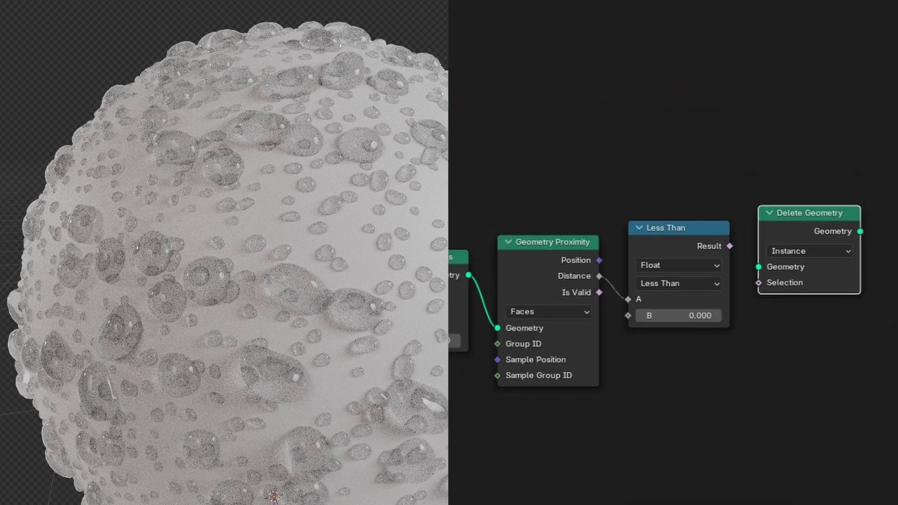
{"action": "middle_click_drag", "start_coordinate": [764, 210], "coordinate": [753, 330]}
Route the Small Droplets instances through Delete Geometry into Join Geometry, using the Less Than result as the deletion selection.
{"action": "left_click_drag", "start_coordinate": [565, 161], "coordinate": [474, 152]}
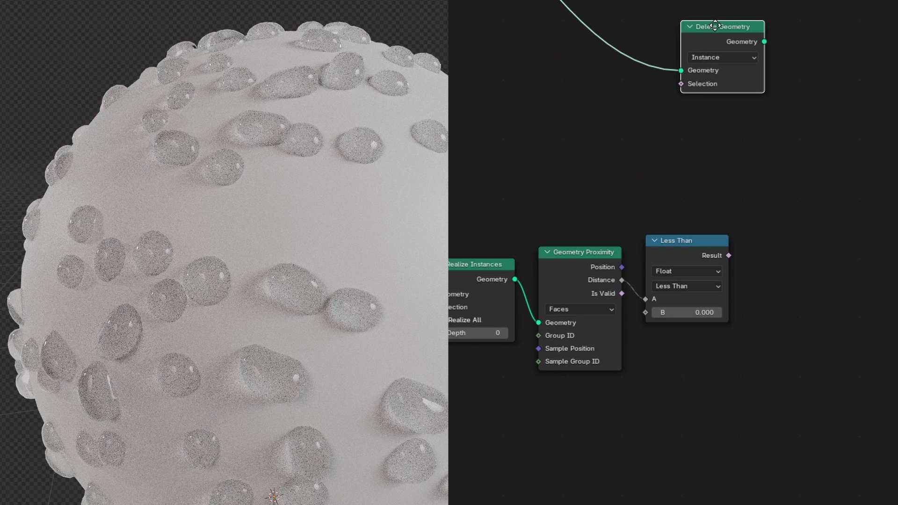
{"action": "left_click_drag", "start_coordinate": [715, 26], "coordinate": [750, 38]}
{"action": "left_click_drag", "start_coordinate": [729, 256], "coordinate": [716, 97]}
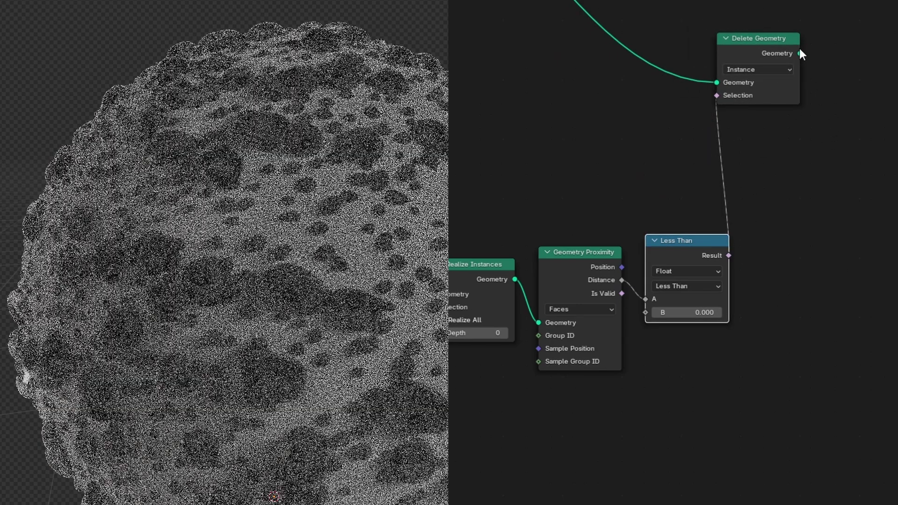
{"action": "scroll", "coordinate": [799, 53], "scroll_direction": "down", "scroll_amount": 3}
{"action": "left_click_drag", "start_coordinate": [833, 187], "coordinate": [587, 87]}
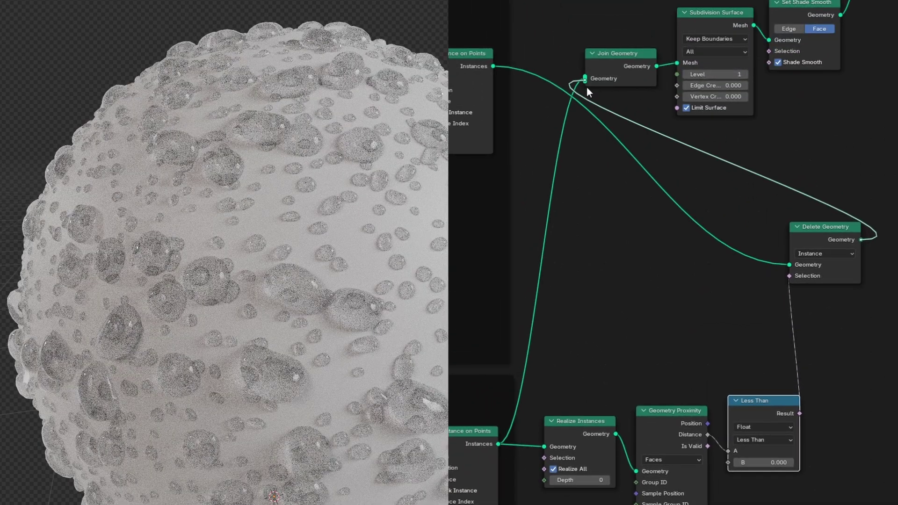
Try different Less Than thresholds for B, such as 0.025, 0.03 and 0.039.
{"action": "left_click", "coordinate": [699, 310]}
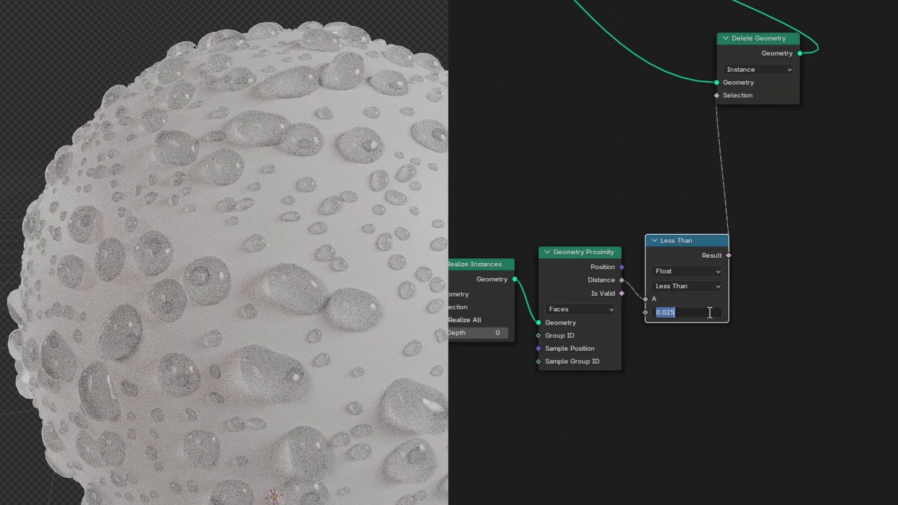
{"action": "type", "text": "0.035"}
{"action": "key", "text": "Return"}
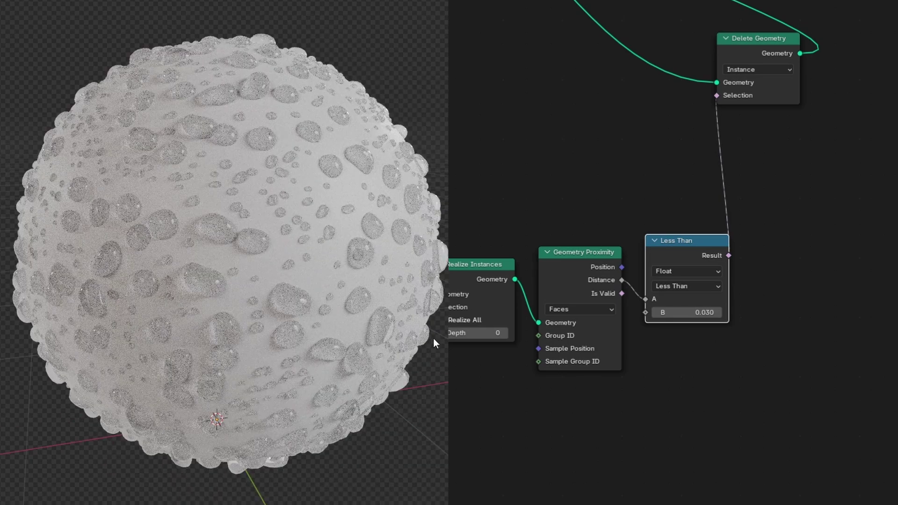
{"action": "left_click", "coordinate": [703, 315]}
{"action": "type", "text": "0.039"}
{"action": "key", "text": "Return"}
{"action": "double_click", "coordinate": [697, 315]}
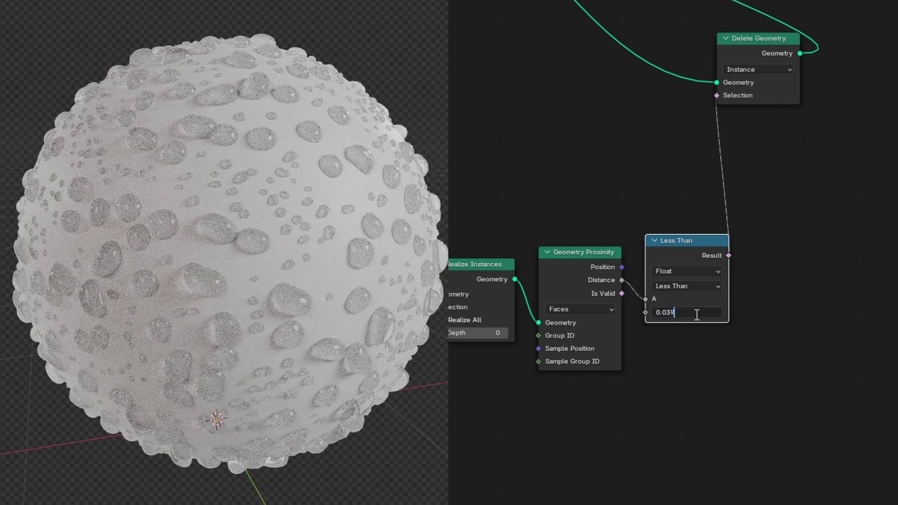
{"action": "key", "text": "BackSpace"}
{"action": "key", "text": "BackSpace"}
{"action": "type", "text": "57"}
{"action": "key", "text": "Return"}
Set the Less Than node's B threshold to 0.028.
{"action": "double_click", "coordinate": [700, 313]}
{"action": "key", "text": "Return"}
{"action": "double_click", "coordinate": [709, 312]}
{"action": "left_click_drag", "start_coordinate": [709, 312], "coordinate": [640, 317]}
{"action": "key", "text": "BackSpace"}
{"action": "type", "text": "0.030"}
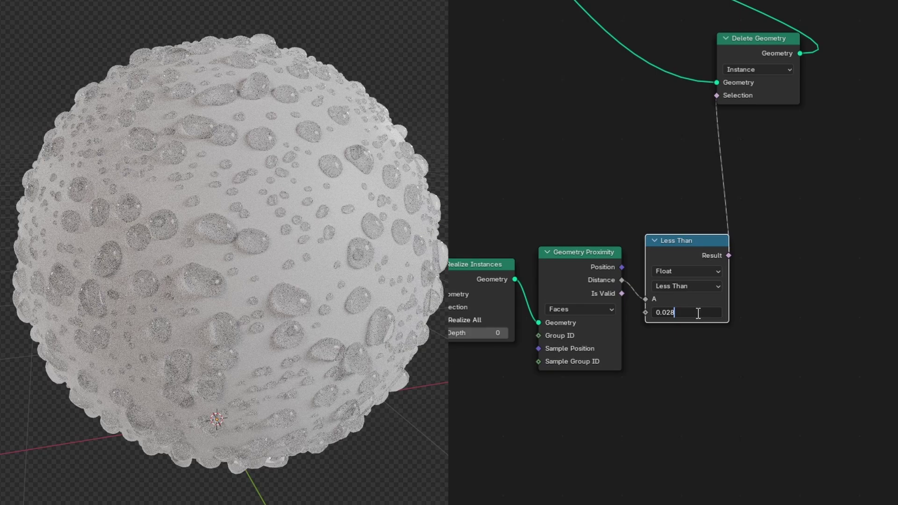
{"action": "key", "text": "Return"}
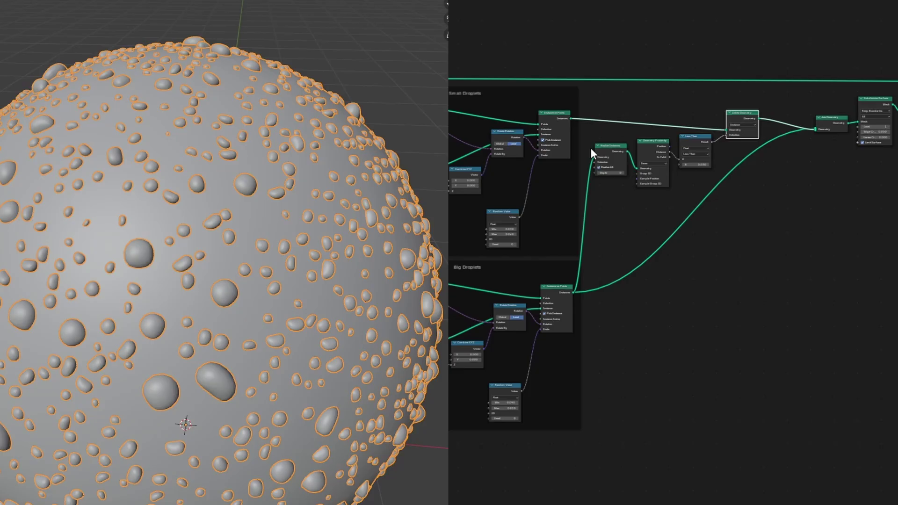
Group the proximity, comparison and deletion nodes in a frame labelled "Delete Small".
{"action": "key", "text": "ctrl+j"}
{"action": "key", "text": "F2"}
{"action": "type", "text": "Delete Small"}
{"action": "key", "text": "Return"}
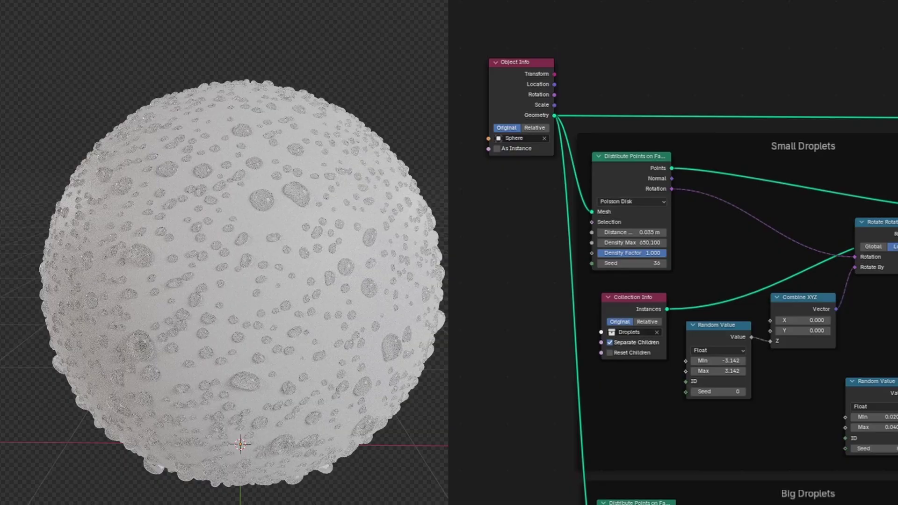
Replace Sphere with Apple as the source object in the Object Info node that feeds the droplet distribution.
{"action": "left_click", "coordinate": [544, 139]}
{"action": "left_click", "coordinate": [522, 139]}
{"action": "left_click", "coordinate": [518, 152]}
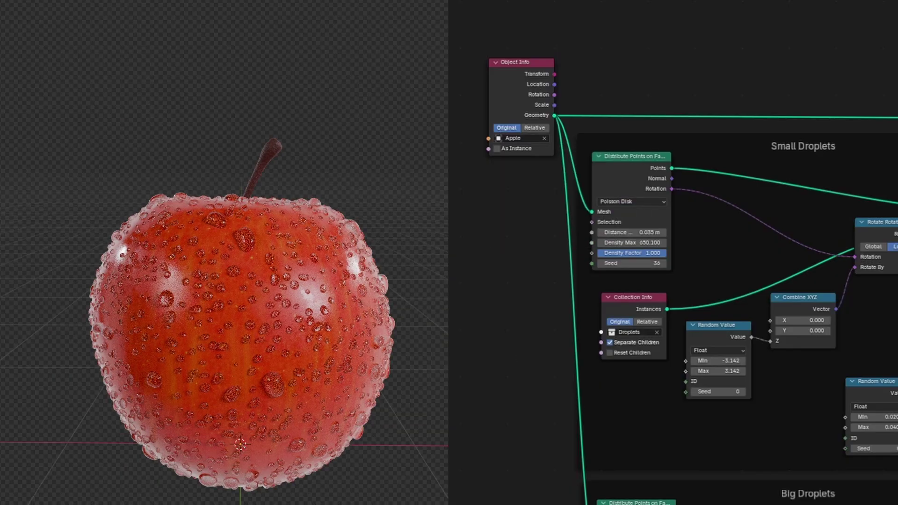
{"action": "scroll", "coordinate": [358, 207], "scroll_direction": "up", "scroll_amount": 3}
{"action": "scroll", "coordinate": [359, 210], "scroll_direction": "down", "scroll_amount": 5}
{"action": "middle_click_drag", "start_coordinate": [380, 204], "coordinate": [419, 258]}
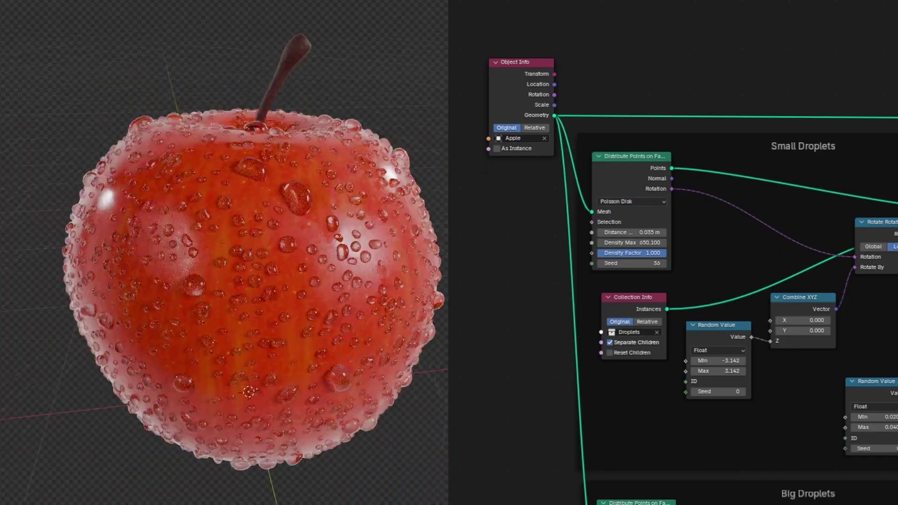
{"action": "middle_click_drag", "start_coordinate": [447, 289], "coordinate": [428, 289], "text": "shift"}
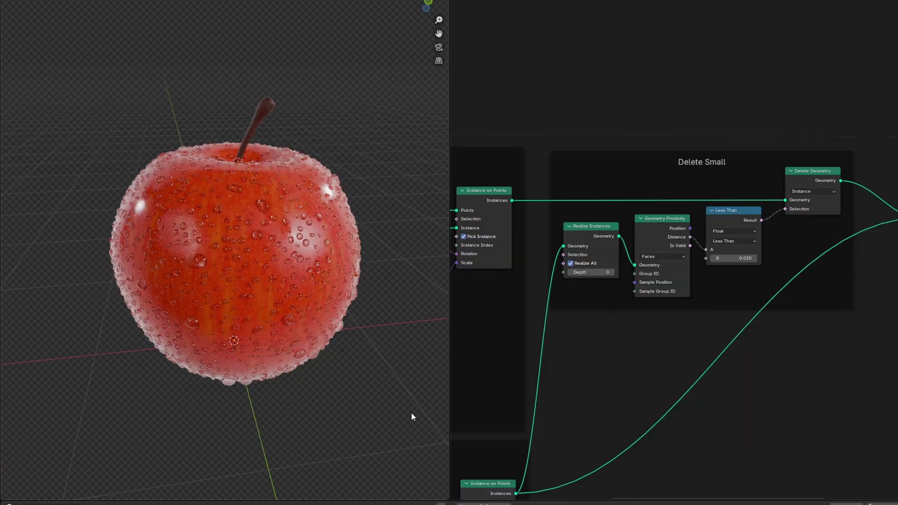
Add a plane mesh under the apple and scale it up as a ground surface.
{"action": "key", "text": "shift+a"}
{"action": "mouse_move", "coordinate": [370, 369]}
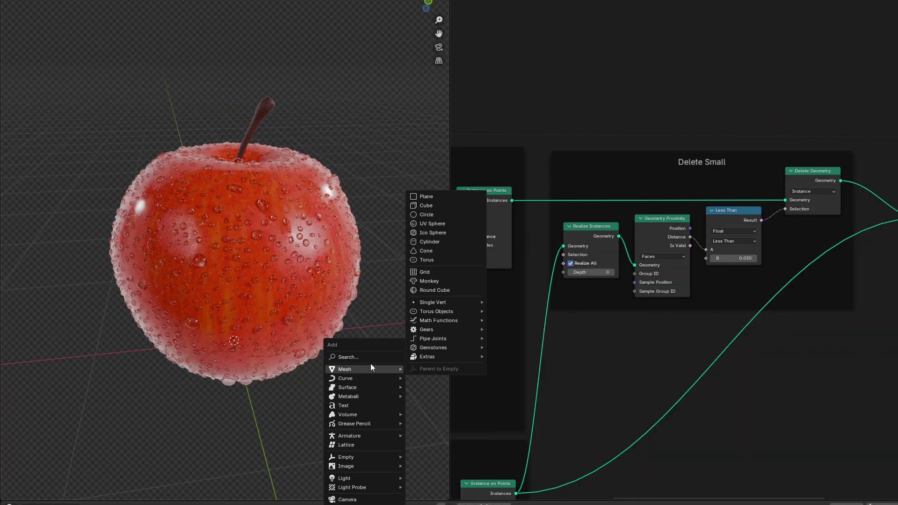
{"action": "left_click", "coordinate": [440, 196]}
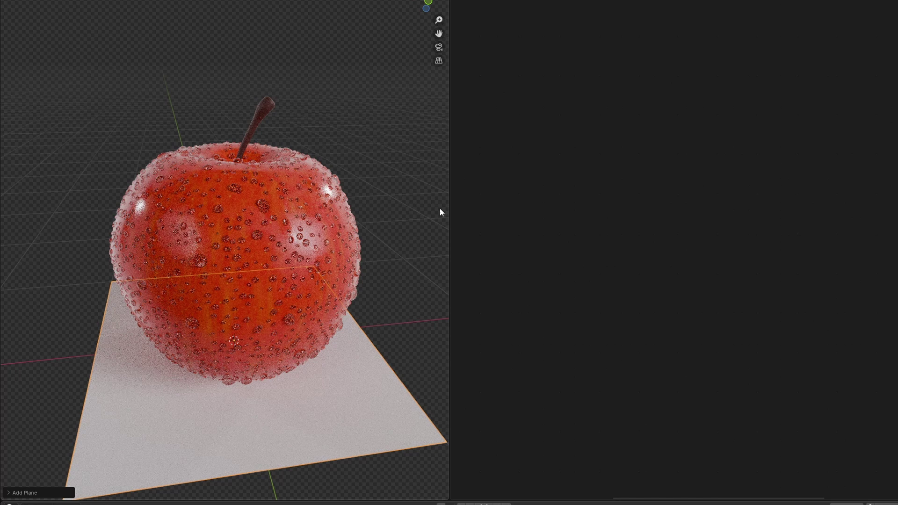
{"action": "key", "text": "s"}
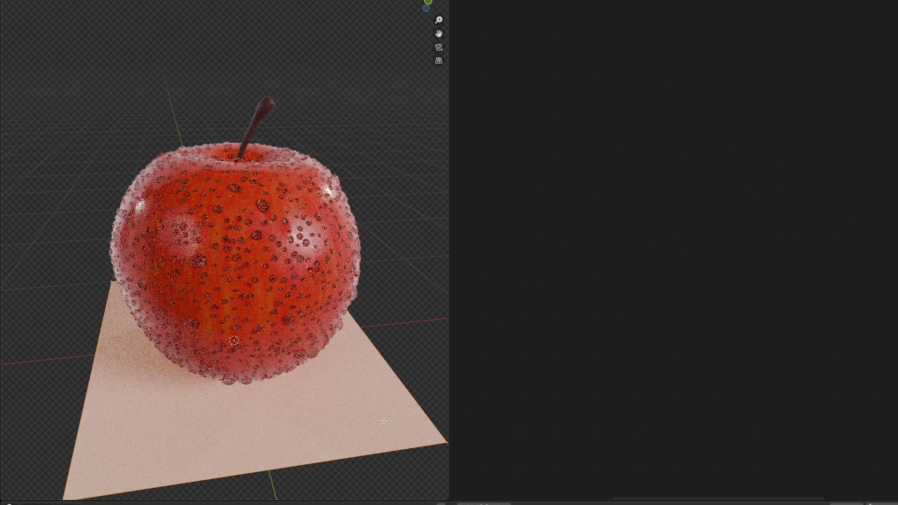
{"action": "left_click", "coordinate": [434, 414]}
{"action": "key", "text": "Tab"}
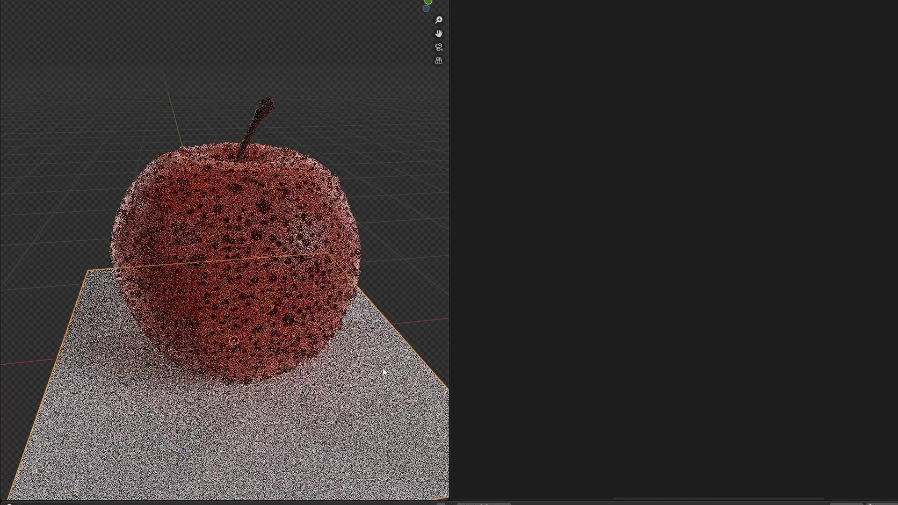
Switch the viewport to solid shading and rename the plane as Ground.
{"action": "key", "text": "z"}
{"action": "key", "text": "F2"}
{"action": "type", "text": "Ground"}
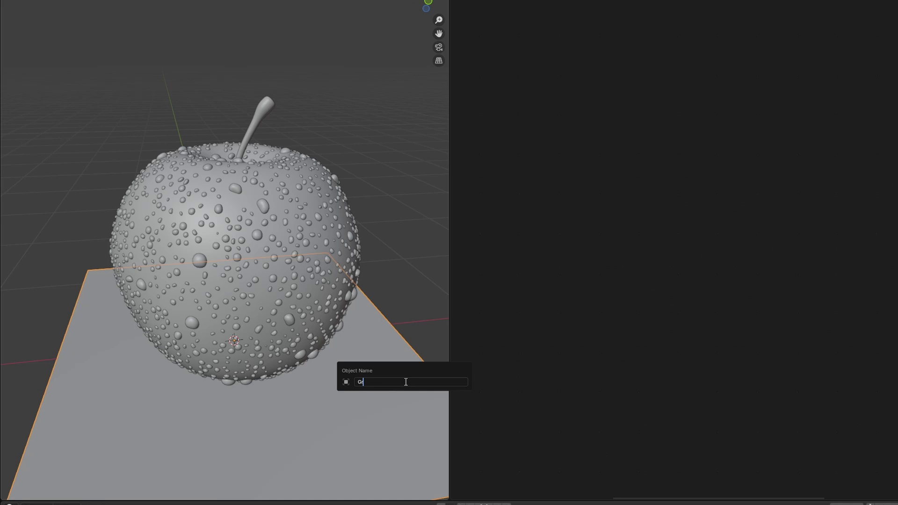
{"action": "key", "text": "Return"}
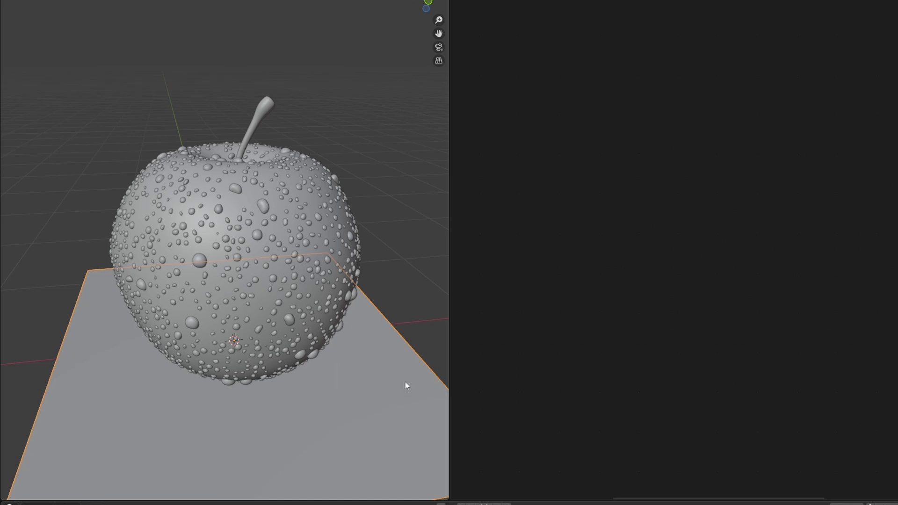
Reselect the droplets object and add an Object Info node for Ground below the Delete Small frame.
{"action": "left_click", "coordinate": [352, 236]}
{"action": "scroll", "coordinate": [762, 261], "scroll_direction": "down", "scroll_amount": 6}
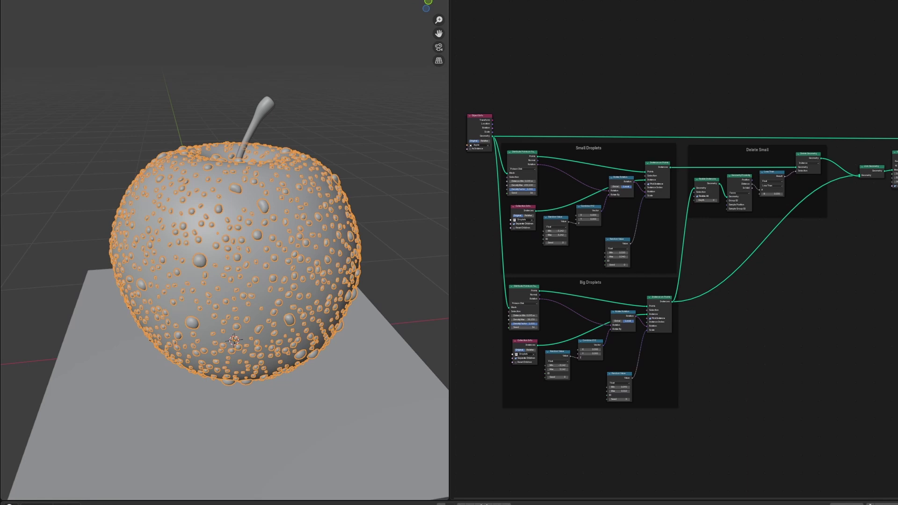
{"action": "left_click_drag", "start_coordinate": [896, 75], "coordinate": [730, 322]}
{"action": "scroll", "coordinate": [803, 330], "scroll_direction": "up", "scroll_amount": 7}
{"action": "middle_click_drag", "start_coordinate": [844, 333], "coordinate": [719, 280]}
{"action": "scroll", "coordinate": [725, 285], "scroll_direction": "up", "scroll_amount": 2}
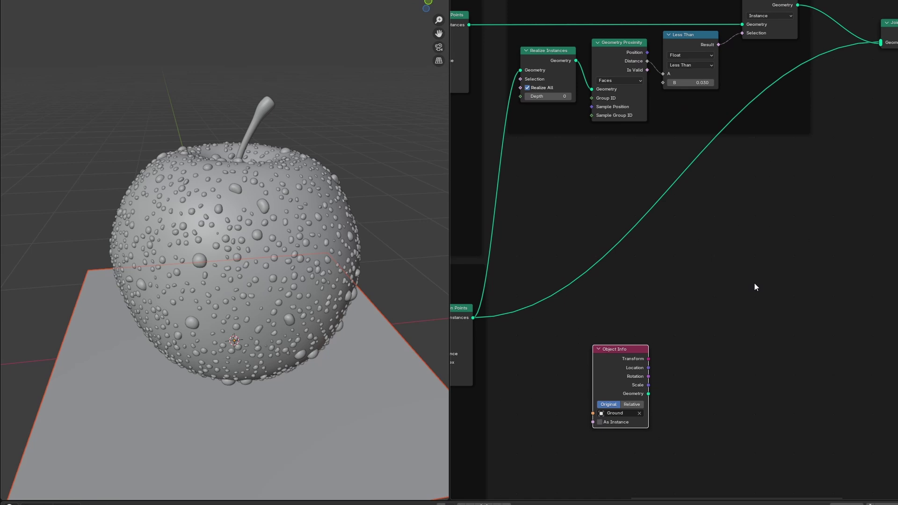
{"action": "left_click", "coordinate": [774, 313]}
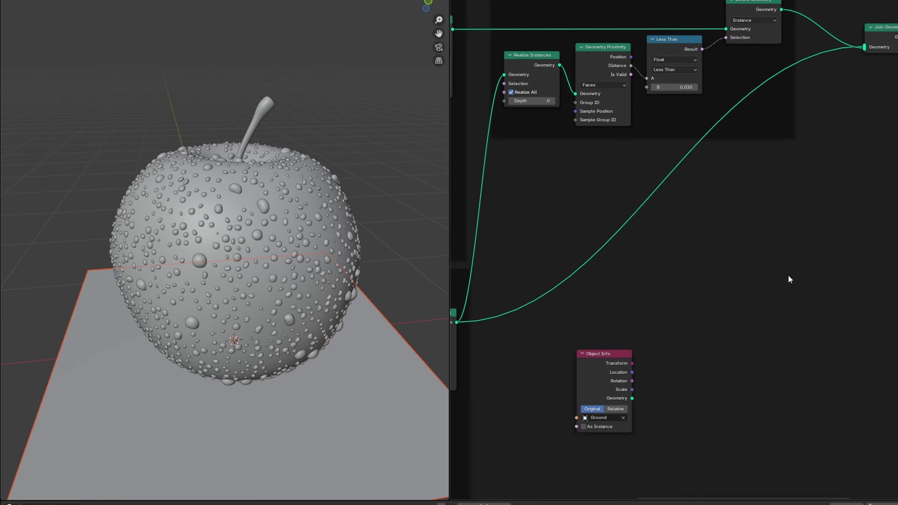
Unlink Delete Geometry from Join Geometry and duplicate the Geometry Proximity, Less Than and Delete Geometry nodes outside the Delete Small frame.
{"action": "right_click_drag", "start_coordinate": [816, 40], "coordinate": [817, 42], "text": "ctrl"}
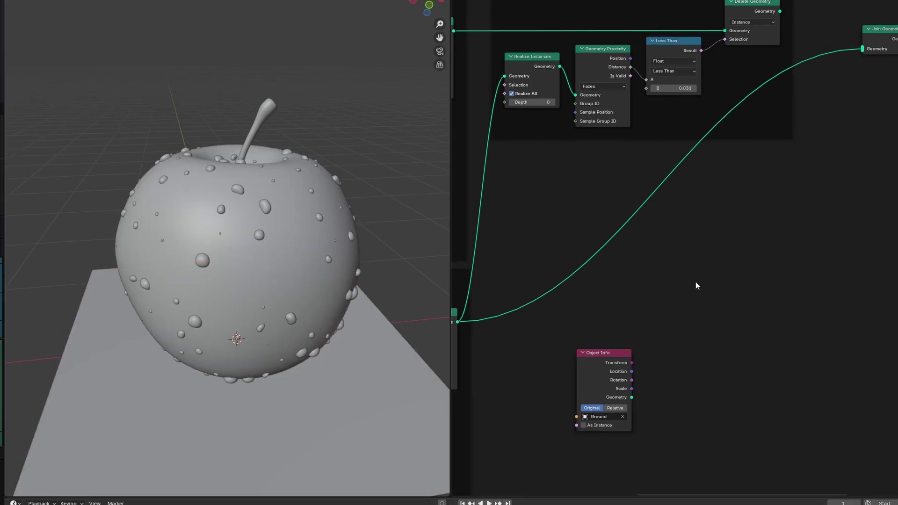
{"action": "left_click", "coordinate": [594, 75]}
{"action": "left_click", "coordinate": [692, 39], "text": "shift"}
{"action": "left_click", "coordinate": [754, 9], "text": "shift"}
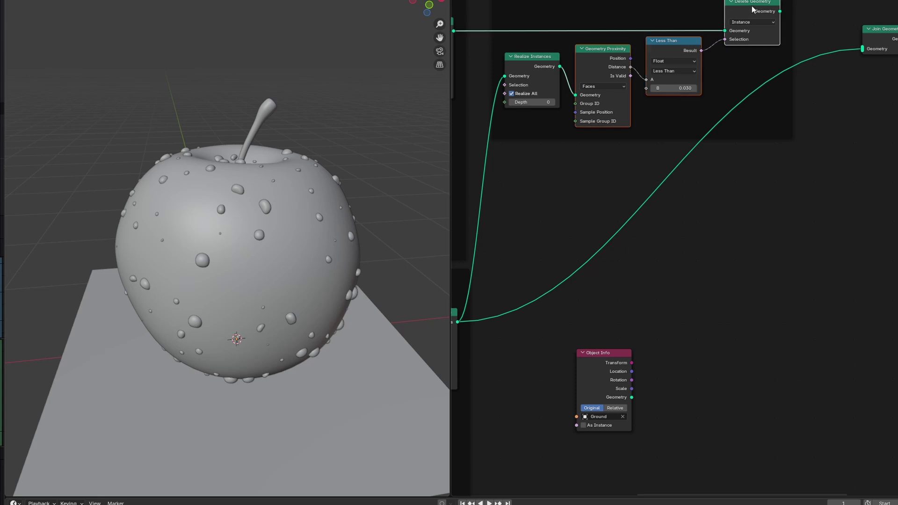
{"action": "key", "text": "shift+d"}
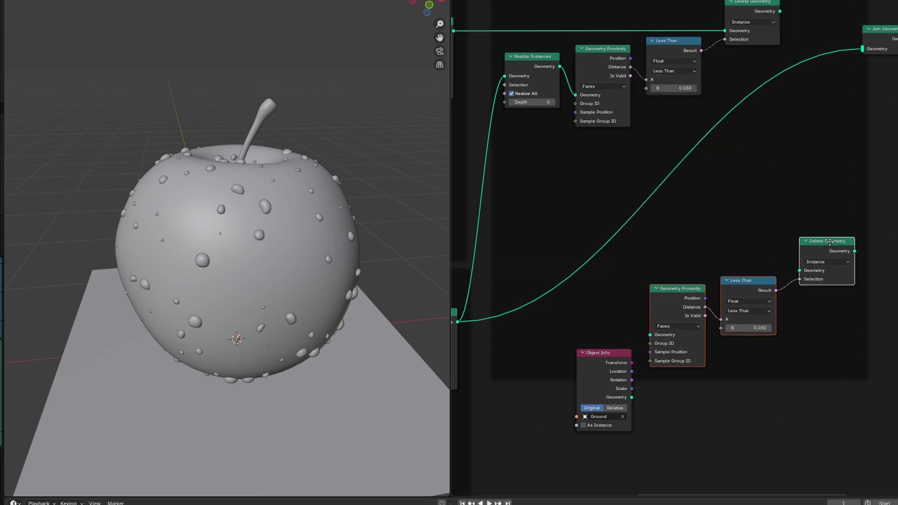
{"action": "left_click", "coordinate": [811, 235]}
{"action": "key", "text": "alt+p"}
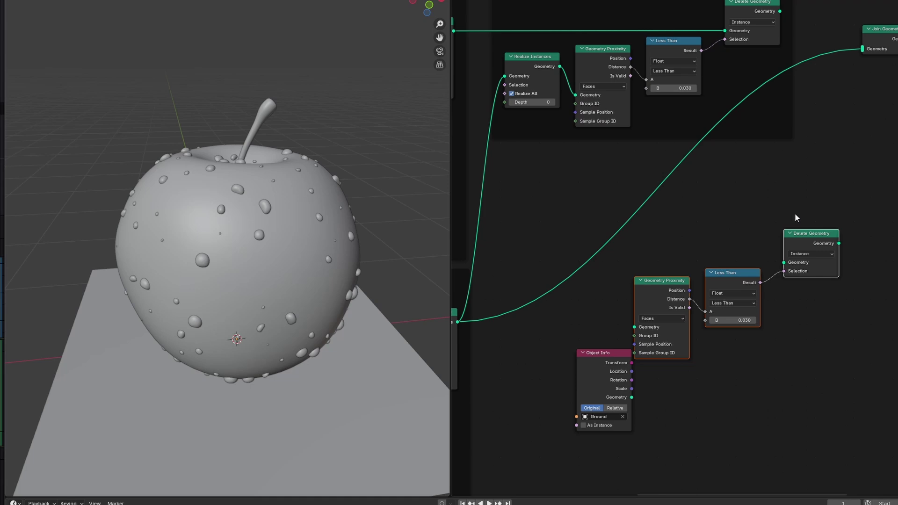
{"action": "left_click", "coordinate": [728, 424]}
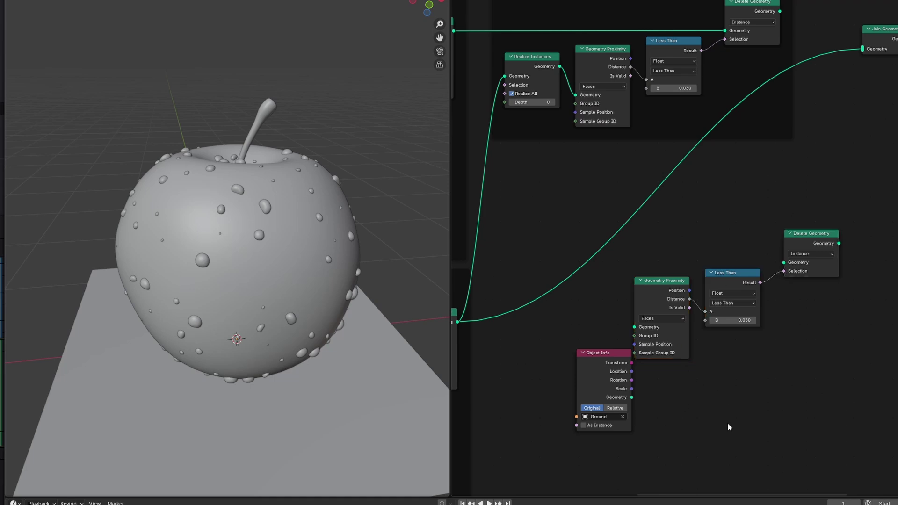
Line up the duplicated nodes beside the Ground Object Info and connect its geometry to the duplicated Geometry Proximity.
{"action": "left_click_drag", "start_coordinate": [605, 363], "coordinate": [528, 361]}
{"action": "scroll", "coordinate": [599, 391], "scroll_direction": "up", "scroll_amount": 1}
{"action": "scroll", "coordinate": [601, 392], "scroll_direction": "down", "scroll_amount": 2}
{"action": "middle_click_drag", "start_coordinate": [608, 394], "coordinate": [658, 377]}
{"action": "left_click_drag", "start_coordinate": [700, 264], "coordinate": [649, 308]}
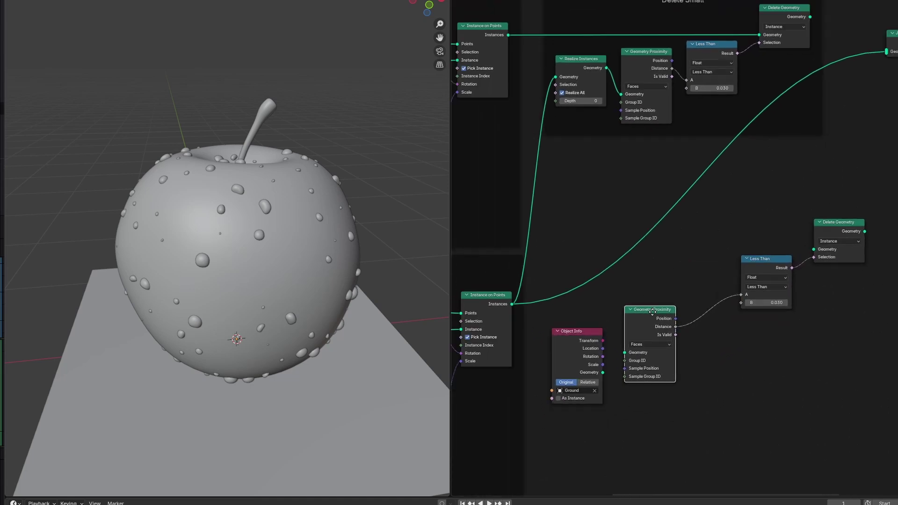
{"action": "left_click_drag", "start_coordinate": [602, 373], "coordinate": [633, 348]}
{"action": "left_click_drag", "start_coordinate": [767, 258], "coordinate": [717, 303]}
{"action": "left_click_drag", "start_coordinate": [839, 232], "coordinate": [795, 291]}
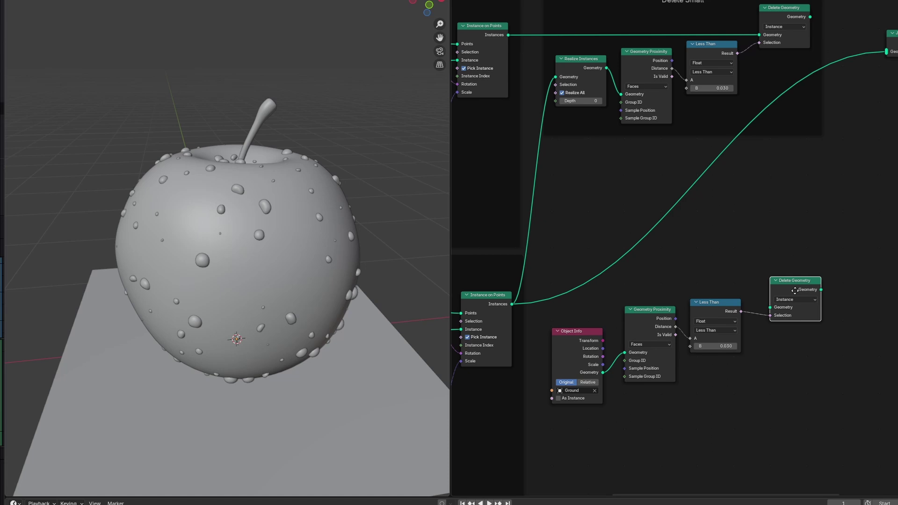
Route the Big Droplets instances through the duplicated Delete Geometry into Join Geometry, replacing their direct link.
{"action": "left_click_drag", "start_coordinate": [511, 304], "coordinate": [789, 275]}
{"action": "left_click", "coordinate": [825, 364]}
{"action": "middle_click_drag", "start_coordinate": [826, 365], "coordinate": [772, 365]}
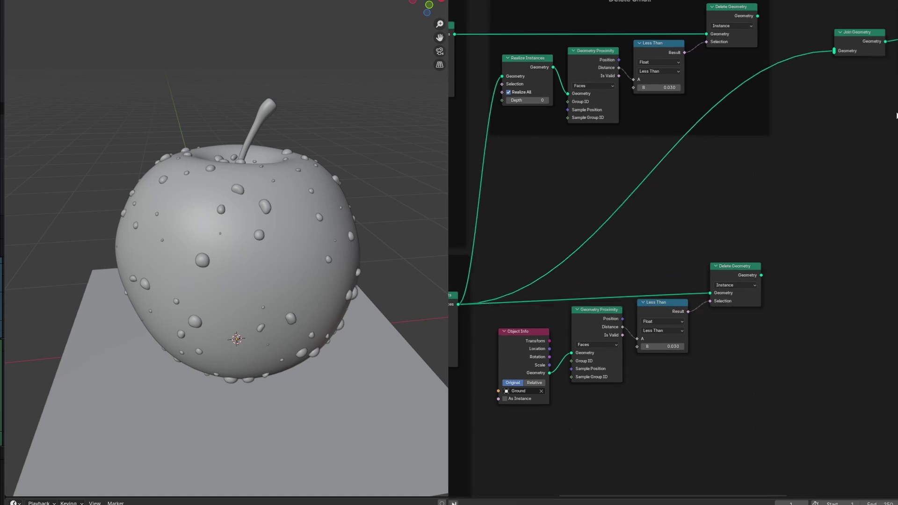
{"action": "left_click_drag", "start_coordinate": [834, 51], "coordinate": [803, 126]}
{"action": "left_click_drag", "start_coordinate": [761, 275], "coordinate": [834, 50]}
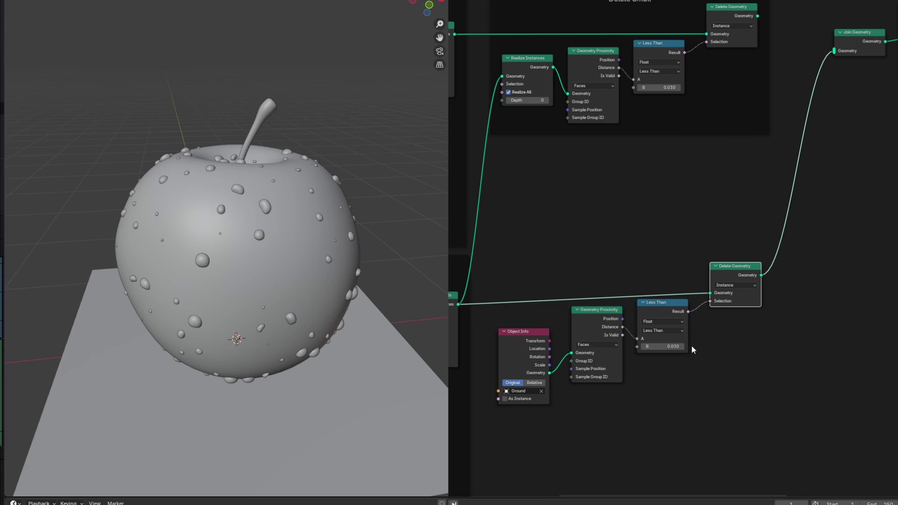
Set the duplicated Less Than node's B threshold to 0.530 and switch the Ground Object Info to Relative.
{"action": "left_click_drag", "start_coordinate": [667, 350], "coordinate": [710, 350]}
{"action": "left_click", "coordinate": [557, 450]}
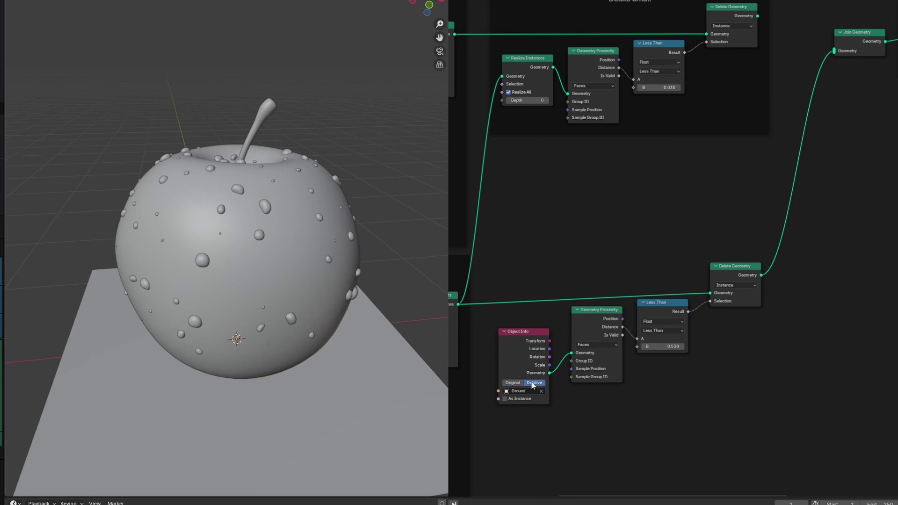
Test the droplet deletion by raising the Ground plane along Z and trying to rotate and scale it, and undo the move.
{"action": "left_click", "coordinate": [392, 374]}
{"action": "key", "text": "g"}
{"action": "key", "text": "z"}
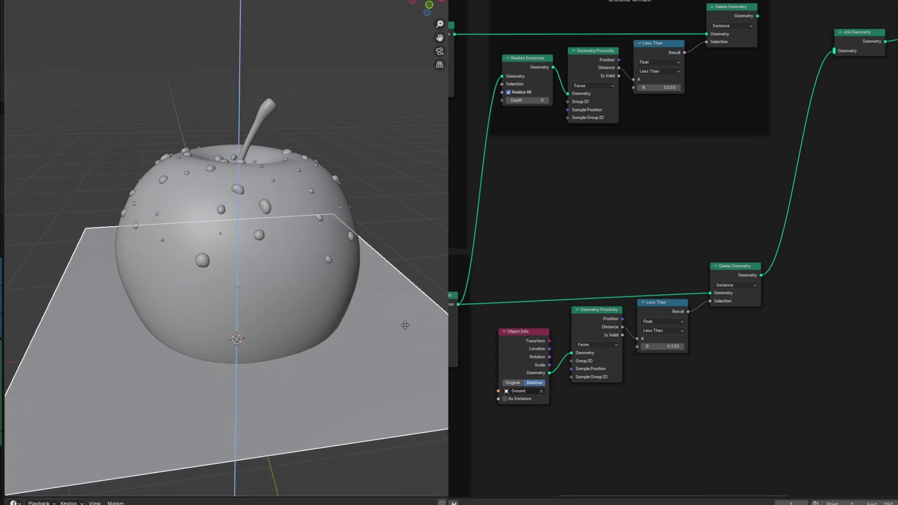
{"action": "left_click", "coordinate": [387, 305]}
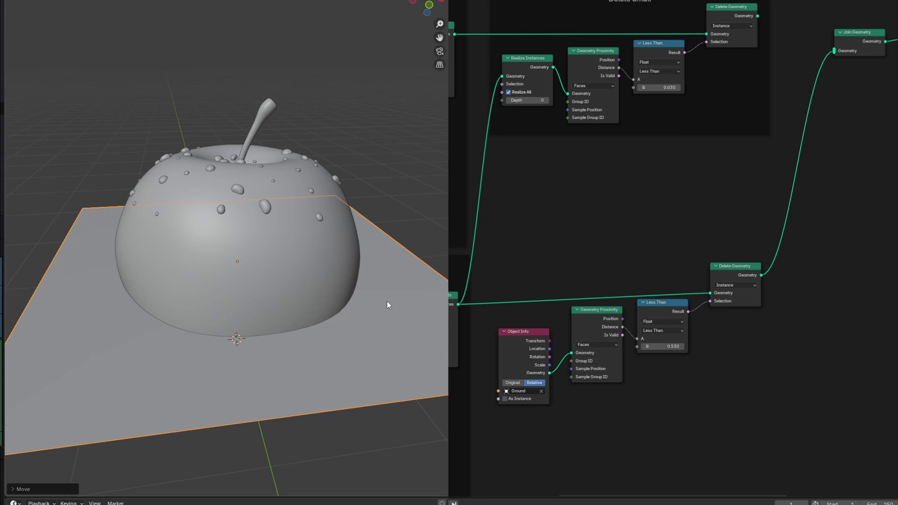
{"action": "key", "text": "r"}
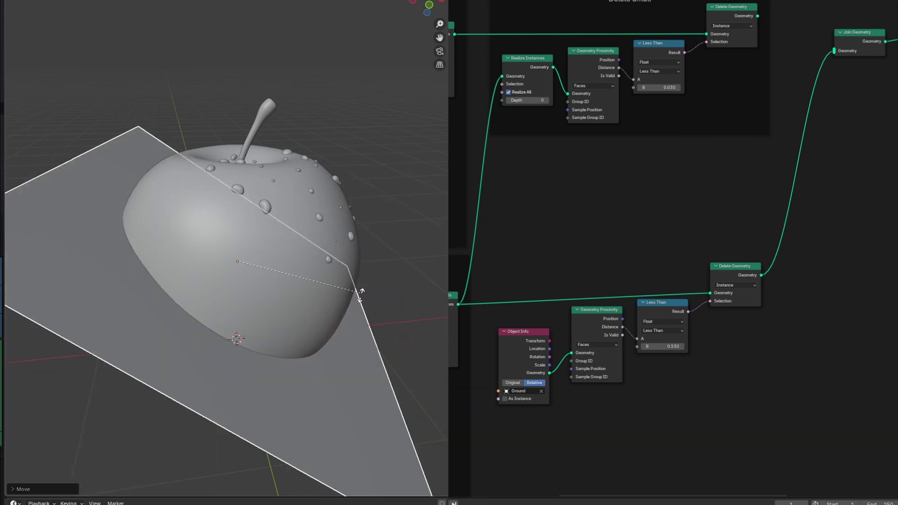
{"action": "right_click", "coordinate": [300, 274]}
{"action": "key", "text": "s"}
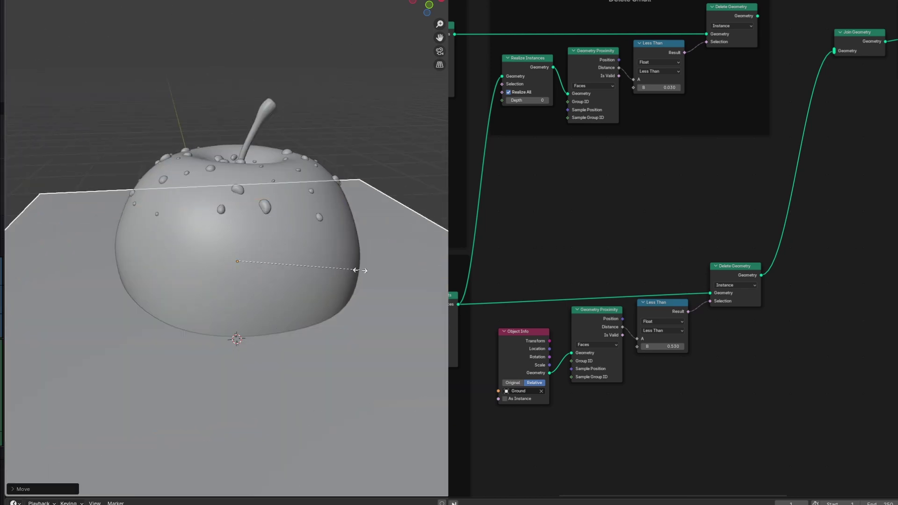
{"action": "right_click", "coordinate": [357, 271]}
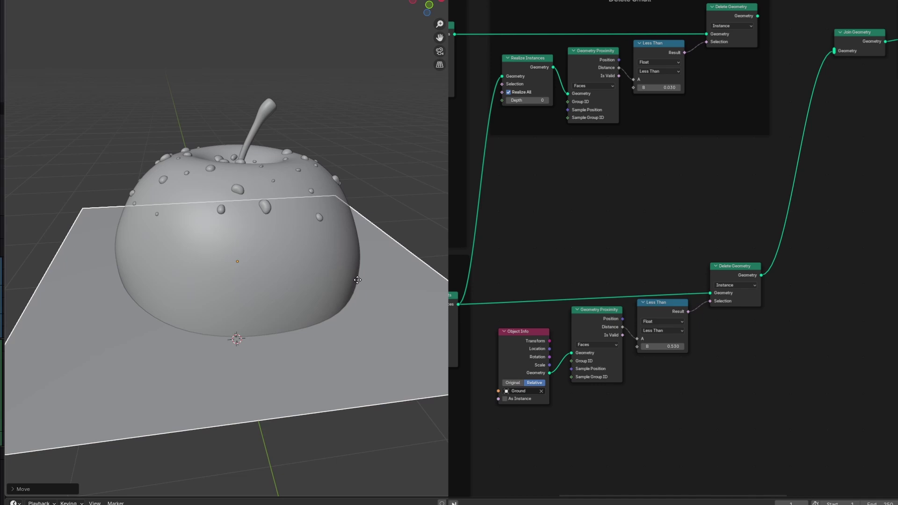
{"action": "key", "text": "ctrl+z"}
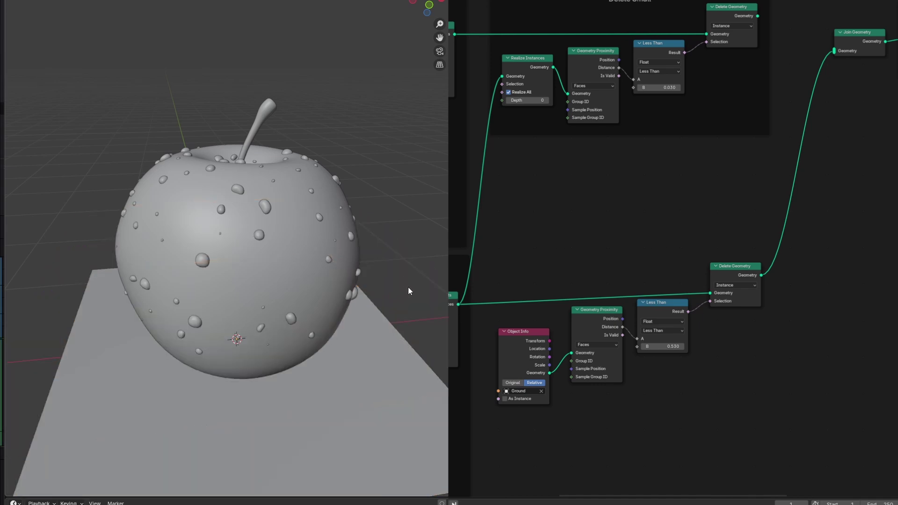
Group the Ground Object Info and the duplicated proximity, comparison and deletion nodes in a frame.
{"action": "left_click_drag", "start_coordinate": [483, 448], "coordinate": [814, 237]}
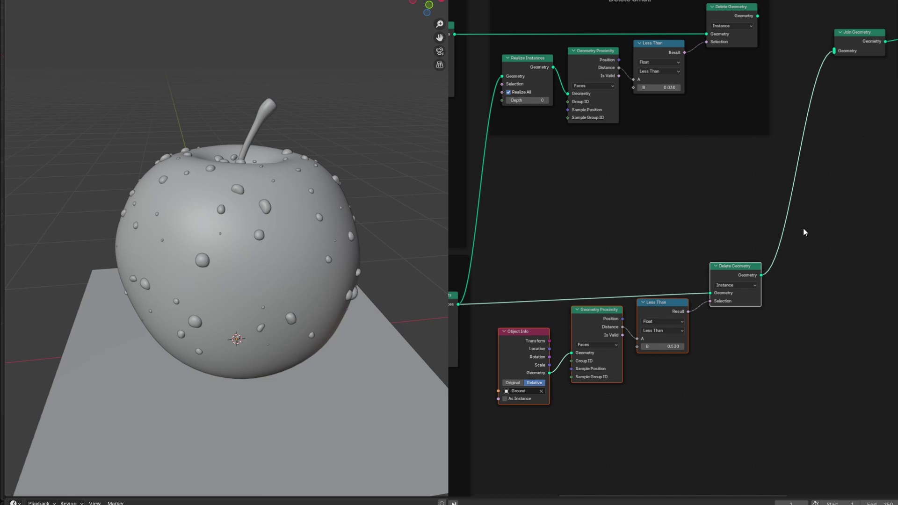
{"action": "key", "text": "ctrl+j"}
Set the minimum of the Big Droplets' random scale value to 0.01.
{"action": "middle_click_drag", "start_coordinate": [585, 465], "coordinate": [897, 324]}
{"action": "scroll", "coordinate": [604, 342], "scroll_direction": "up", "scroll_amount": 1}
{"action": "left_click_drag", "start_coordinate": [724, 366], "coordinate": [703, 357]}
{"action": "left_click", "coordinate": [718, 356]}
{"action": "type", "text": "0.01"}
{"action": "key", "text": "Return"}
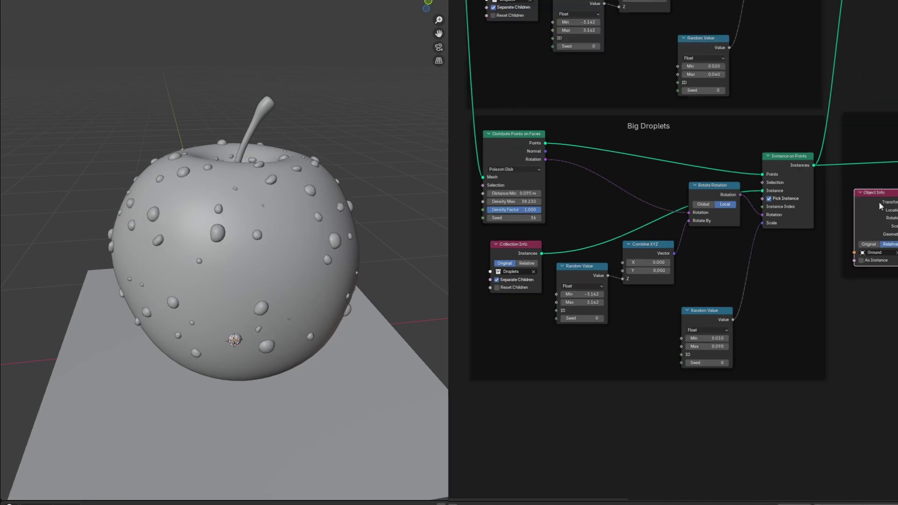
Duplicate the Ground Object Info node and place the copy below the Big Droplets frame.
{"action": "key", "text": "shift+d"}
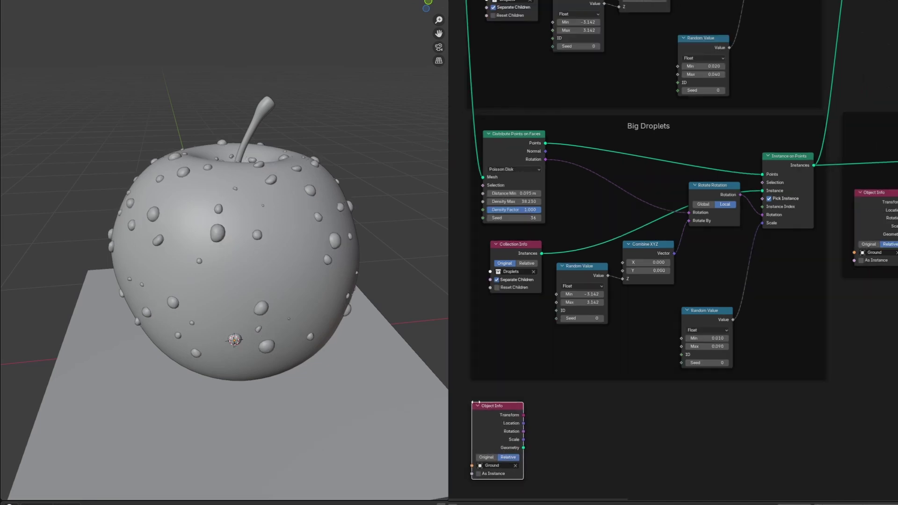
{"action": "left_click", "coordinate": [483, 388]}
{"action": "middle_click_drag", "start_coordinate": [661, 386], "coordinate": [643, 329]}
{"action": "left_click", "coordinate": [633, 389]}
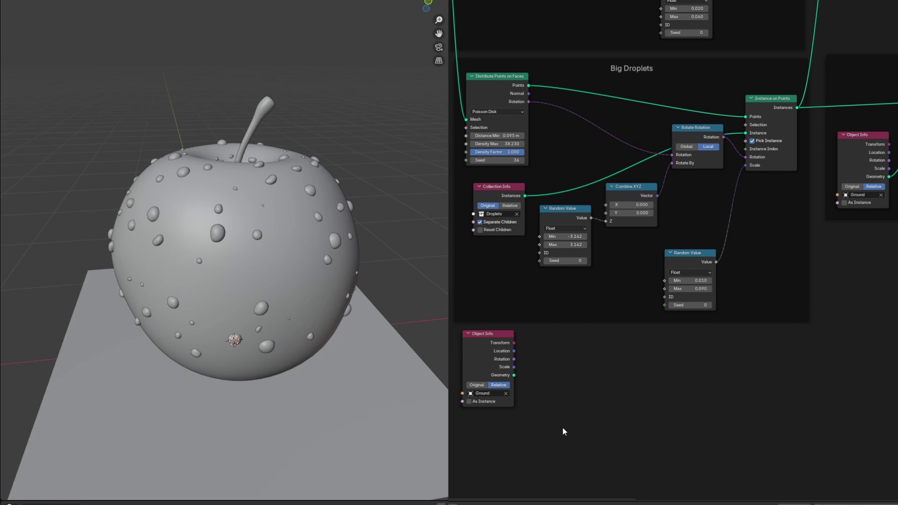
Connect the copied Ground geometry to a new Geometry Proximity node and feed its Distance into a new Map Range node.
{"action": "left_click_drag", "start_coordinate": [514, 375], "coordinate": [571, 371]}
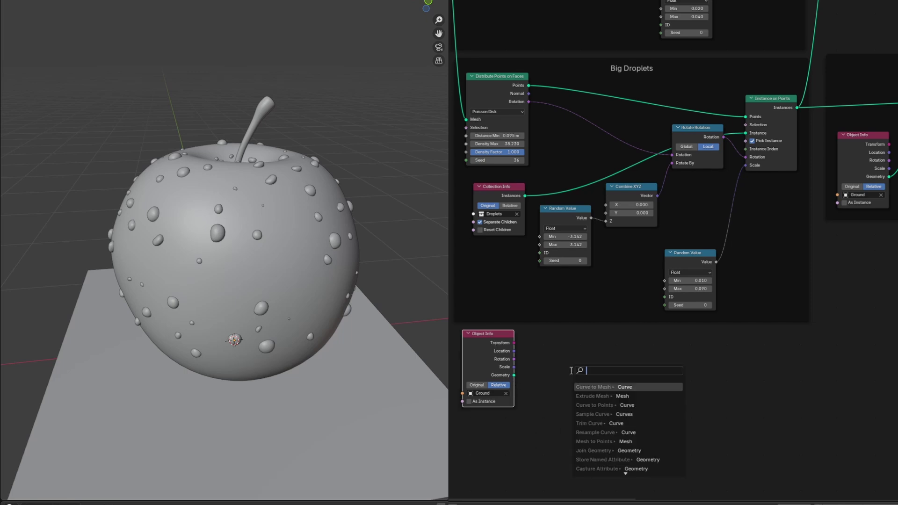
{"action": "type", "text": "prox"}
{"action": "key", "text": "Return"}
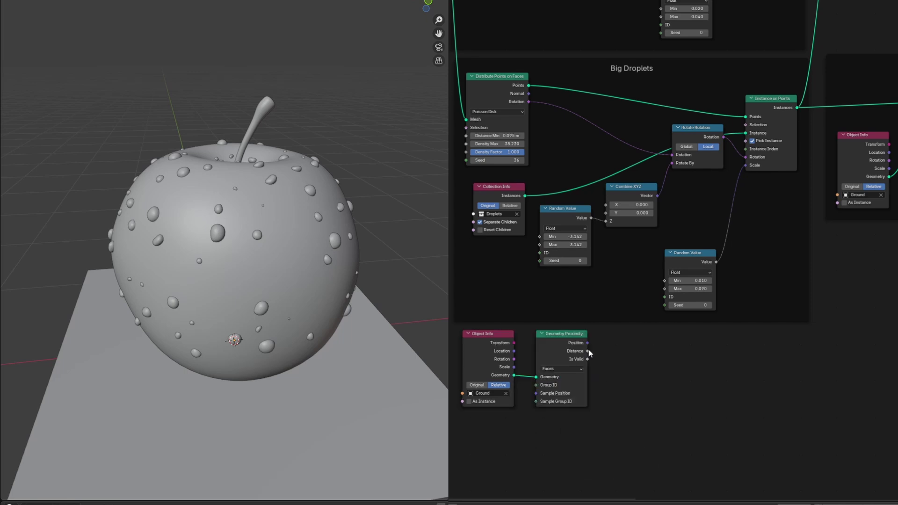
{"action": "left_click_drag", "start_coordinate": [628, 365], "coordinate": [628, 365]}
{"action": "type", "text": "map"}
{"action": "key", "text": "Return"}
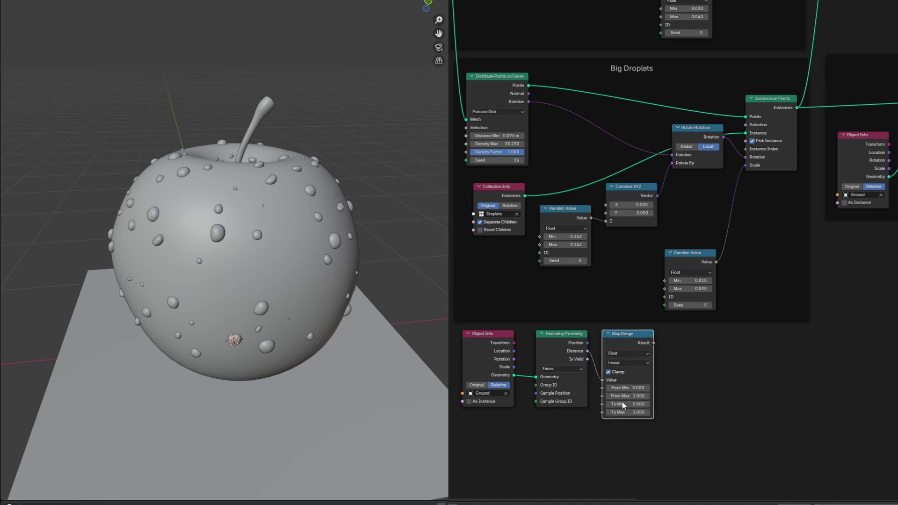
Feed the Map Range result into the Big Droplets' random scale maximum and set To Max to 0.09.
{"action": "left_click_drag", "start_coordinate": [654, 343], "coordinate": [658, 290]}
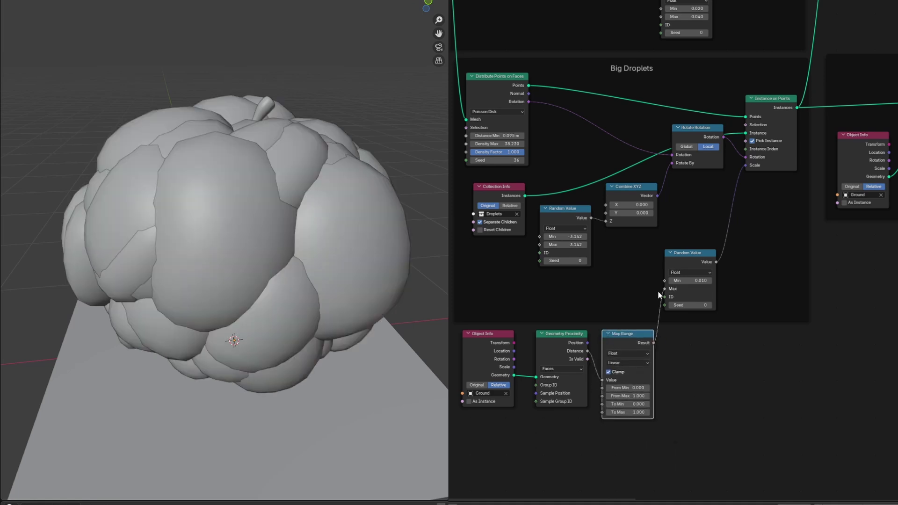
{"action": "left_click_drag", "start_coordinate": [638, 412], "coordinate": [607, 412]}
{"action": "left_click", "coordinate": [682, 403]}
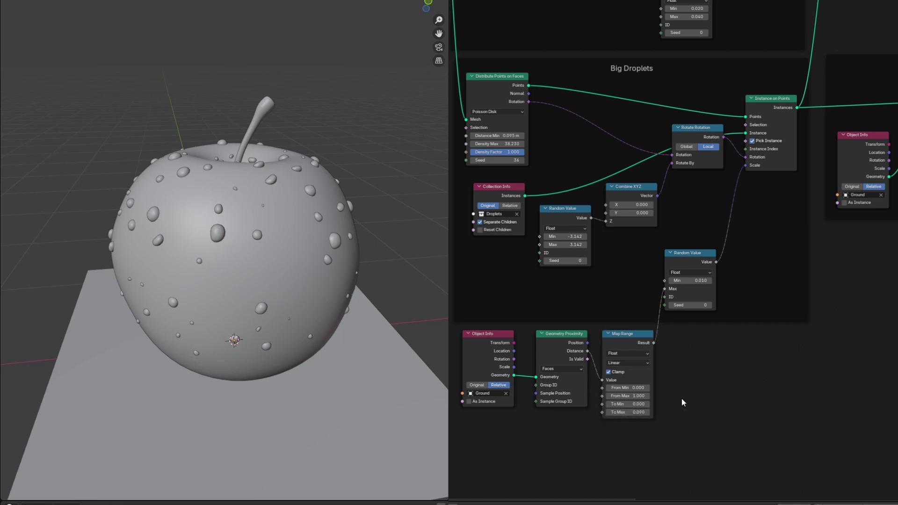
Set the Big Droplets' point distribution to a Distance Min of 0.075 m and a Density Max of 434.59.
{"action": "left_click_drag", "start_coordinate": [506, 136], "coordinate": [538, 144]}
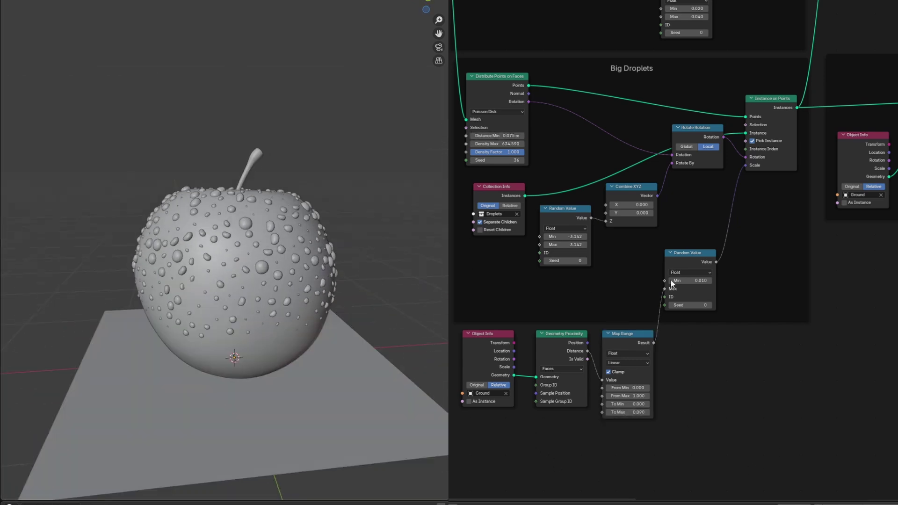
{"action": "middle_click_drag", "start_coordinate": [849, 274], "coordinate": [642, 299]}
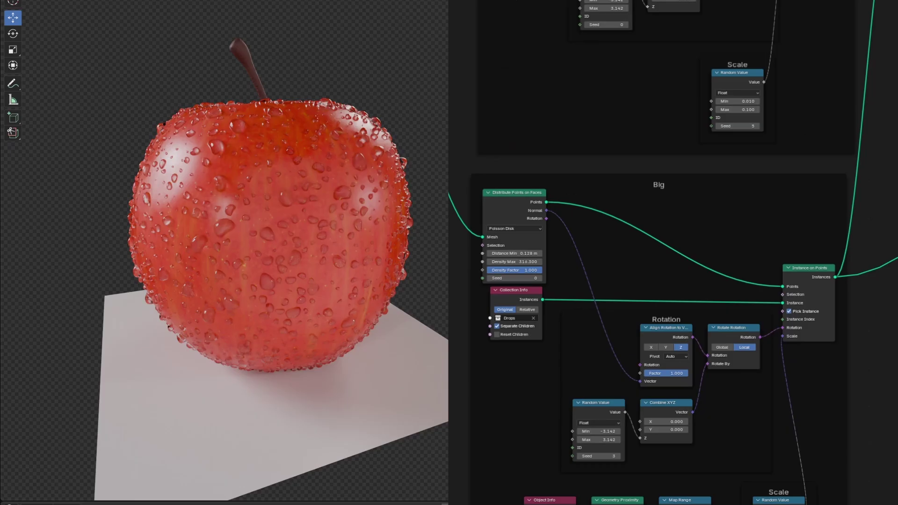
Switch the viewport from rendered to solid shading with the whole apple in view.
{"action": "scroll", "coordinate": [766, 473], "scroll_direction": "up", "scroll_amount": 3}
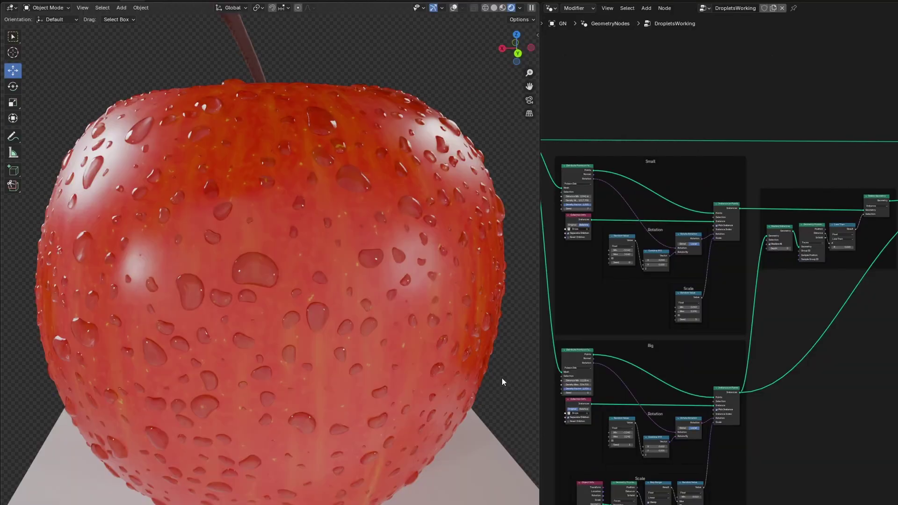
{"action": "key", "text": "z"}
{"action": "left_click", "coordinate": [537, 377]}
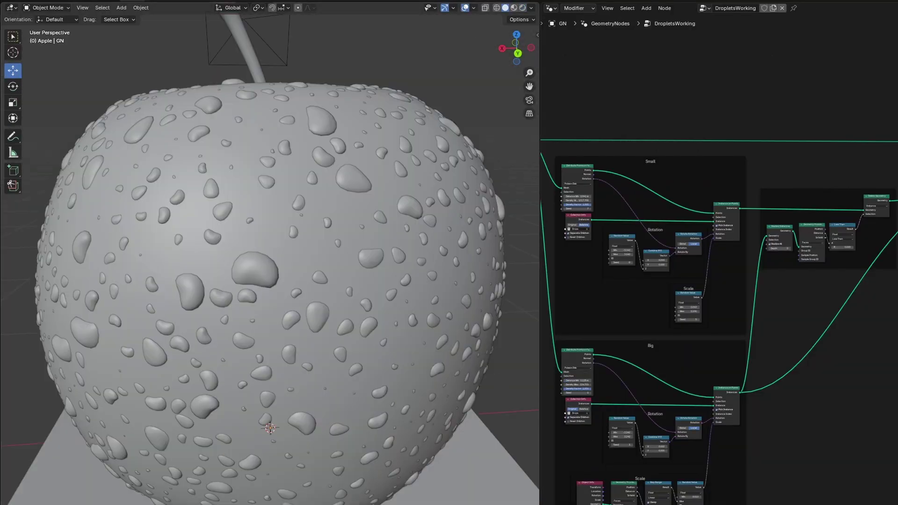
{"action": "scroll", "coordinate": [506, 377], "scroll_direction": "down", "scroll_amount": 3}
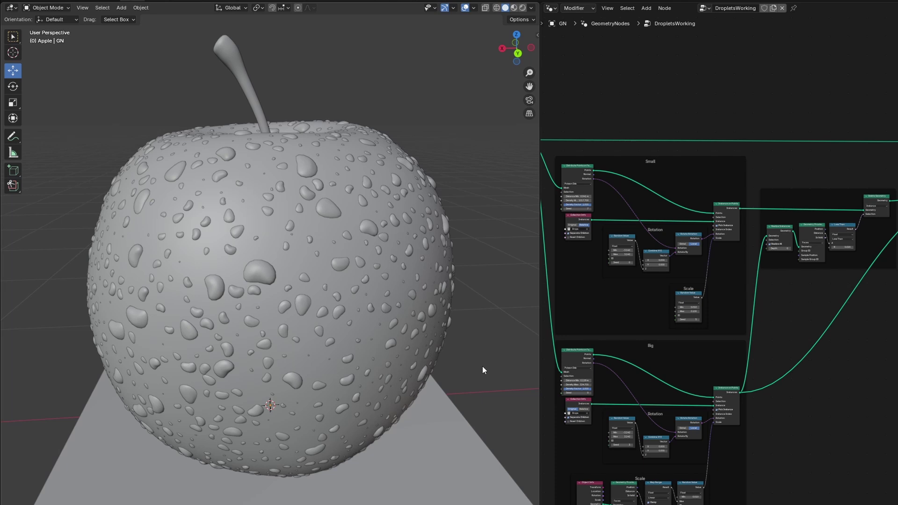
Add a Bézier curve to the scene and delete all its default points in Edit Mode.
{"action": "key", "text": "shift+a"}
{"action": "left_click", "coordinate": [542, 366]}
{"action": "key", "text": "Tab"}
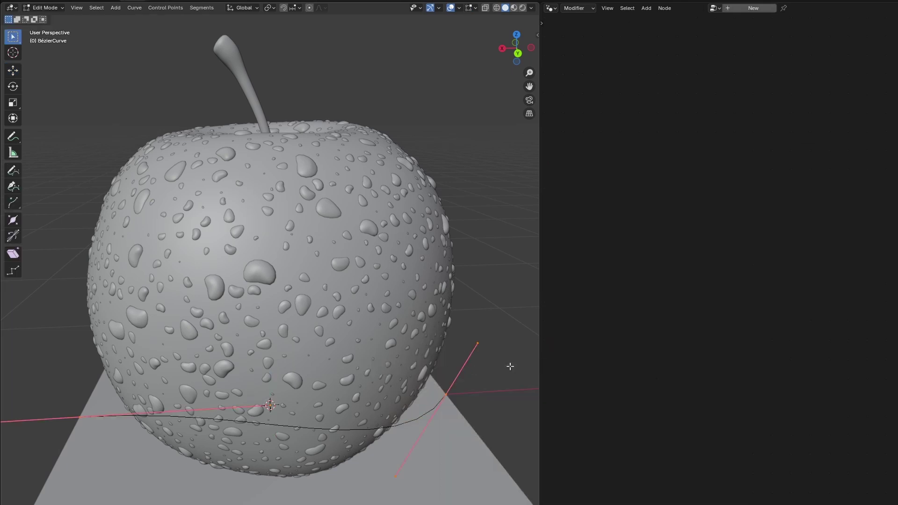
{"action": "key", "text": "x"}
{"action": "left_click", "coordinate": [511, 366]}
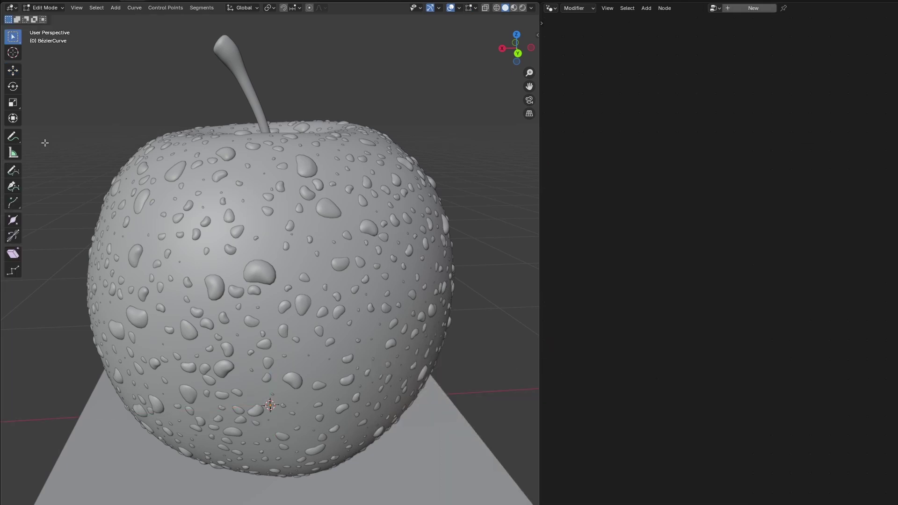
Draw a vertical curve down the apple's side with the Draw tool projecting onto Surface, and return to Object Mode.
{"action": "left_click", "coordinate": [14, 172]}
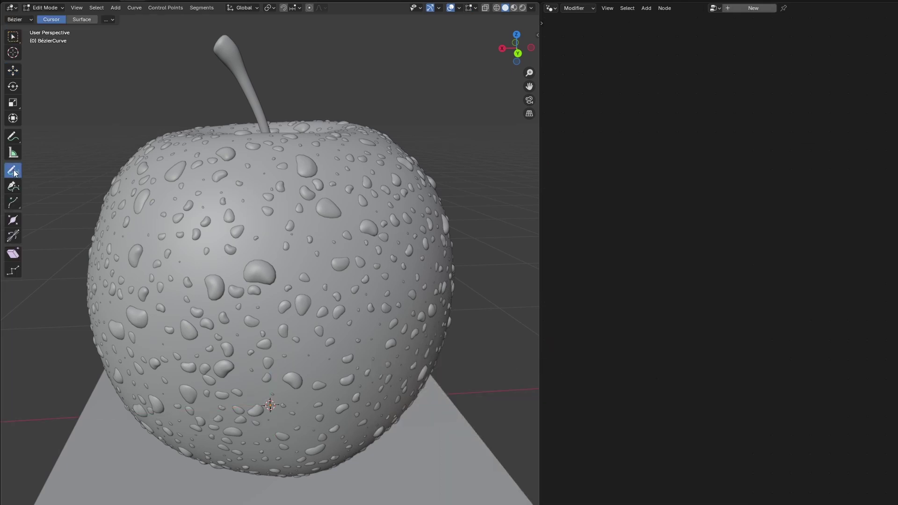
{"action": "left_click", "coordinate": [79, 21]}
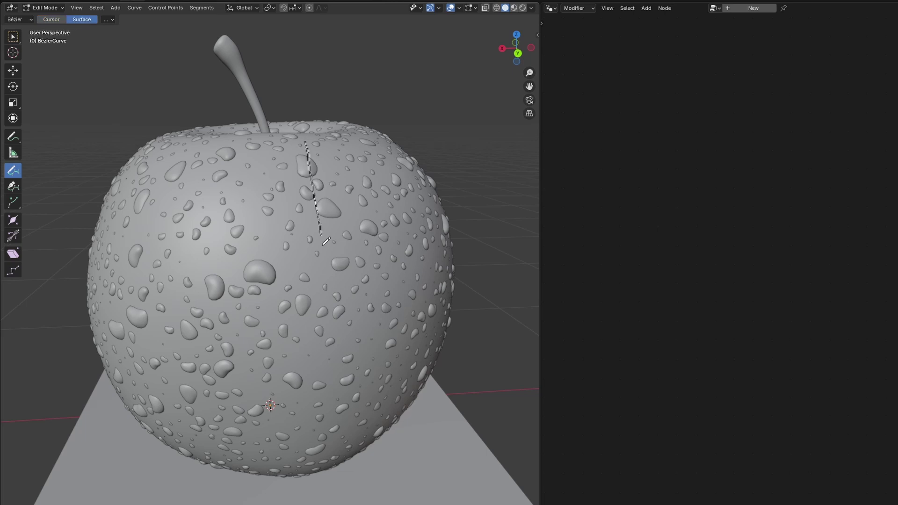
{"action": "left_click_drag", "start_coordinate": [336, 401], "coordinate": [336, 402]}
{"action": "middle_click_drag", "start_coordinate": [335, 402], "coordinate": [389, 290]}
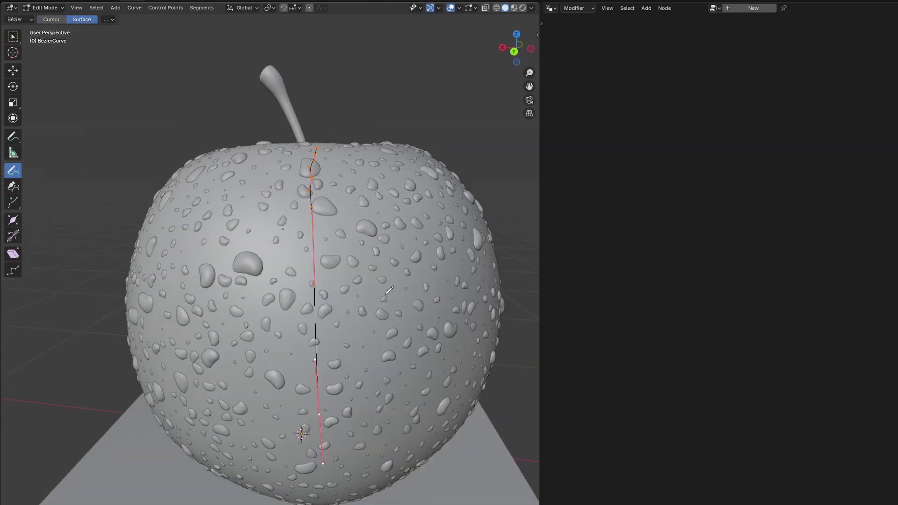
{"action": "left_click_drag", "start_coordinate": [326, 319], "coordinate": [326, 355]}
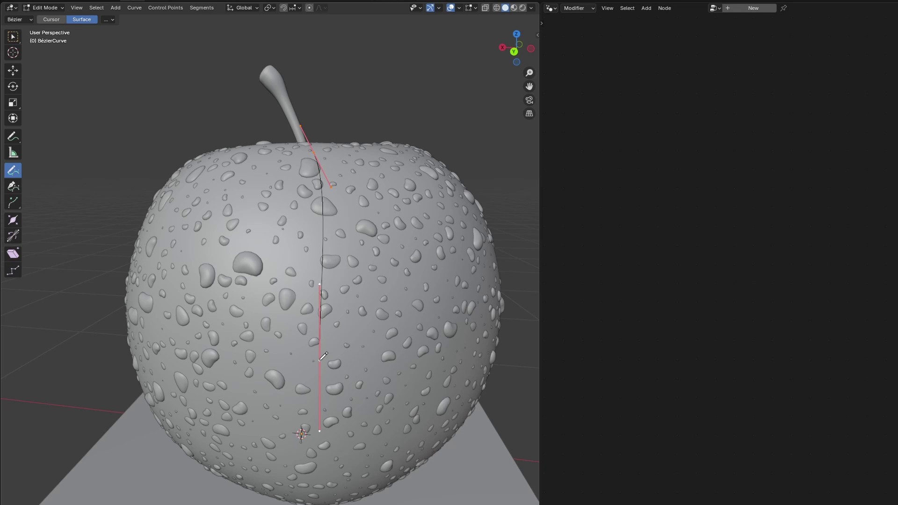
{"action": "mouse_move", "coordinate": [325, 356]}
{"action": "middle_mouse_down"}
{"action": "mouse_move", "coordinate": [286, 264]}
{"action": "mouse_move", "coordinate": [429, 269]}
{"action": "middle_mouse_up"}
{"action": "key", "text": "ctrl+Tab"}
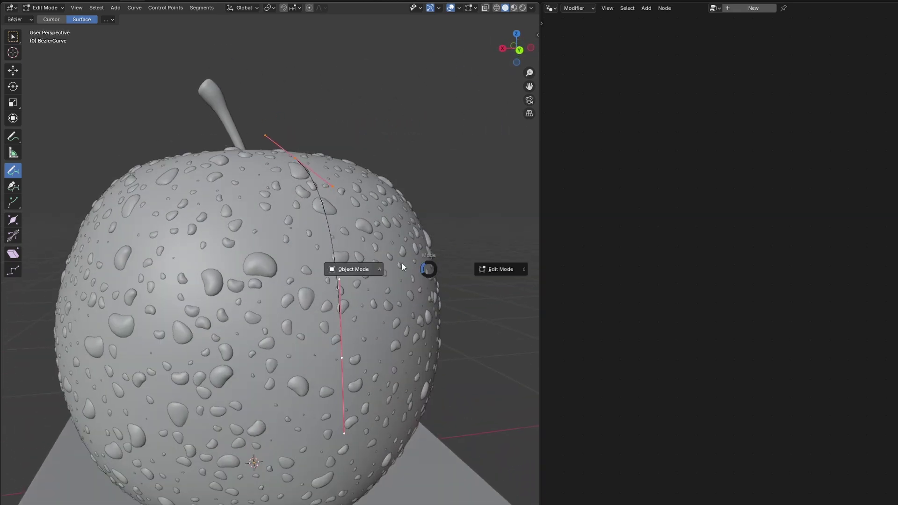
{"action": "left_click", "coordinate": [374, 269]}
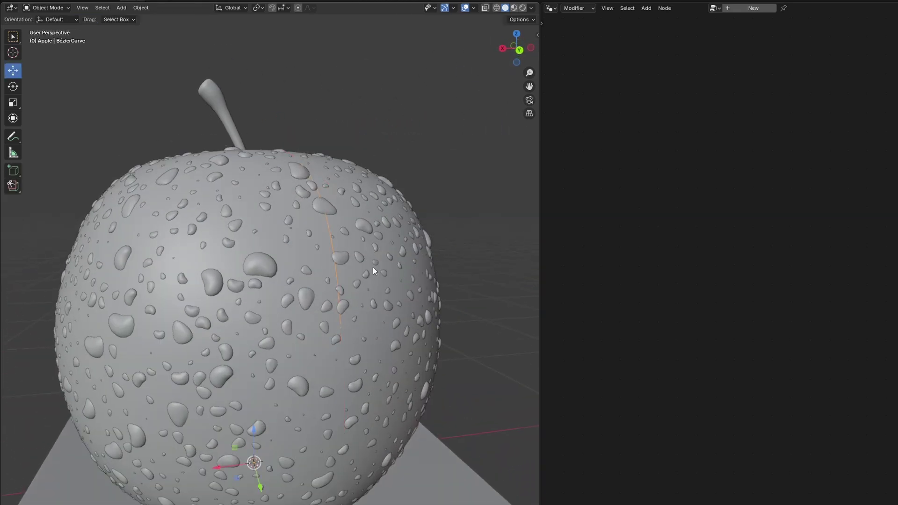
Add the BézierCurve object to the apple's node tree as an Object Info node above the Small frame.
{"action": "left_click", "coordinate": [342, 257]}
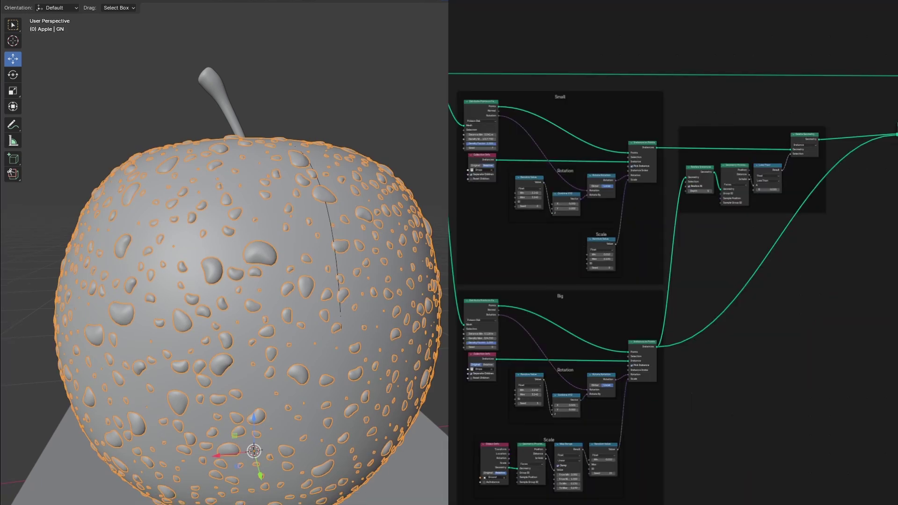
{"action": "left_click_drag", "start_coordinate": [655, 2], "coordinate": [482, 14]}
{"action": "middle_click_drag", "start_coordinate": [551, 34], "coordinate": [612, 221]}
{"action": "scroll", "coordinate": [623, 219], "scroll_direction": "up", "scroll_amount": 6}
{"action": "middle_click_drag", "start_coordinate": [652, 256], "coordinate": [696, 335]}
{"action": "left_click_drag", "start_coordinate": [529, 260], "coordinate": [518, 228]}
{"action": "left_click", "coordinate": [625, 306]}
{"action": "scroll", "coordinate": [627, 312], "scroll_direction": "up", "scroll_amount": 4}
{"action": "middle_click_drag", "start_coordinate": [627, 312], "coordinate": [713, 273]}
{"action": "scroll", "coordinate": [687, 227], "scroll_direction": "up", "scroll_amount": 2}
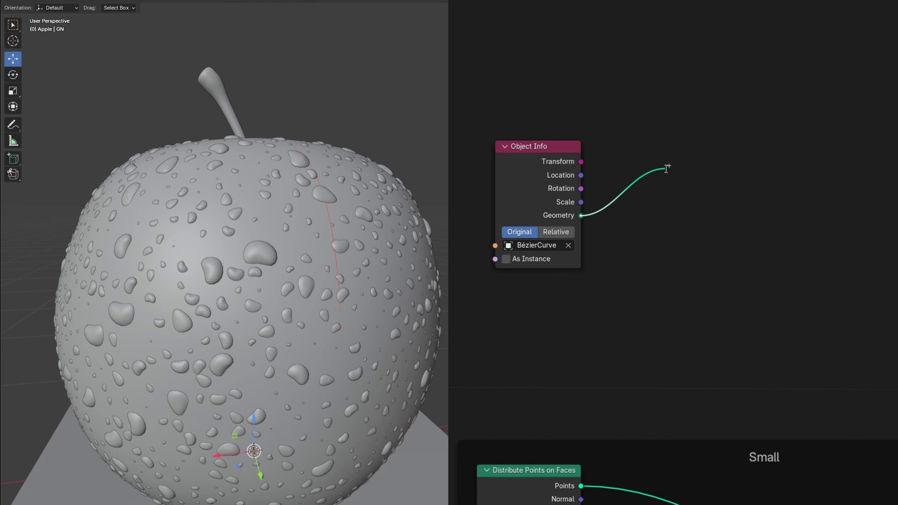
Connect the BézierCurve geometry to a new Curve to Mesh node with Fill Caps enabled, and move both nodes up.
{"action": "left_click_drag", "start_coordinate": [666, 168], "coordinate": [667, 169]}
{"action": "type", "text": "curve to mesh"}
{"action": "key", "text": "Return"}
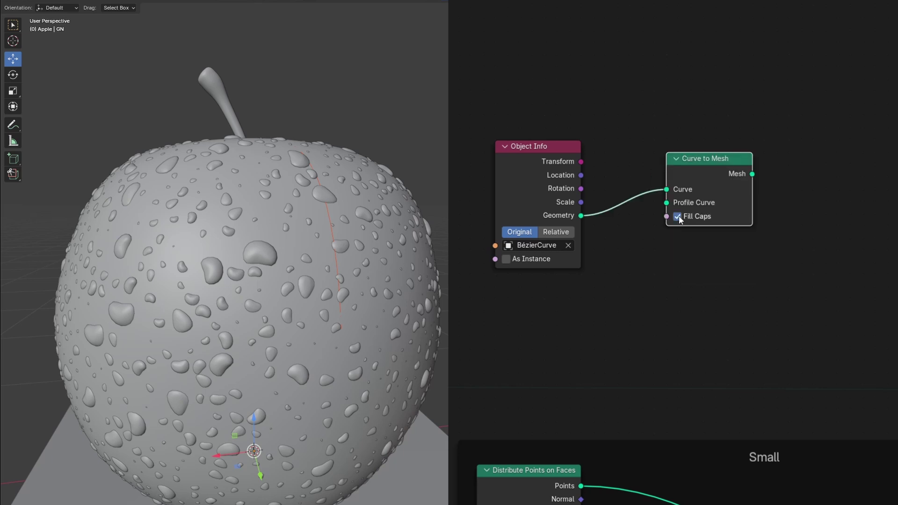
{"action": "left_click_drag", "start_coordinate": [789, 322], "coordinate": [470, 156]}
{"action": "key", "text": "g"}
{"action": "left_click", "coordinate": [638, 116]}
{"action": "middle_click_drag", "start_coordinate": [638, 116], "coordinate": [641, 272]}
Add a Curve Circle as the Profile Curve, preview the Curve to Mesh output in a Viewer, and set the circle's radius to 0.02 m.
{"action": "left_click", "coordinate": [545, 393]}
{"action": "key", "text": "shift+a"}
{"action": "type", "text": "curve cir"}
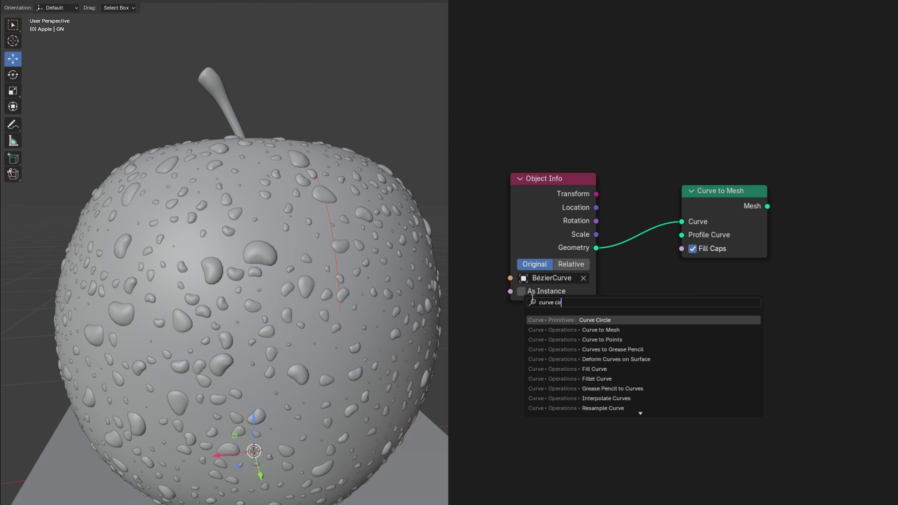
{"action": "key", "text": "Return"}
{"action": "left_click", "coordinate": [580, 335]}
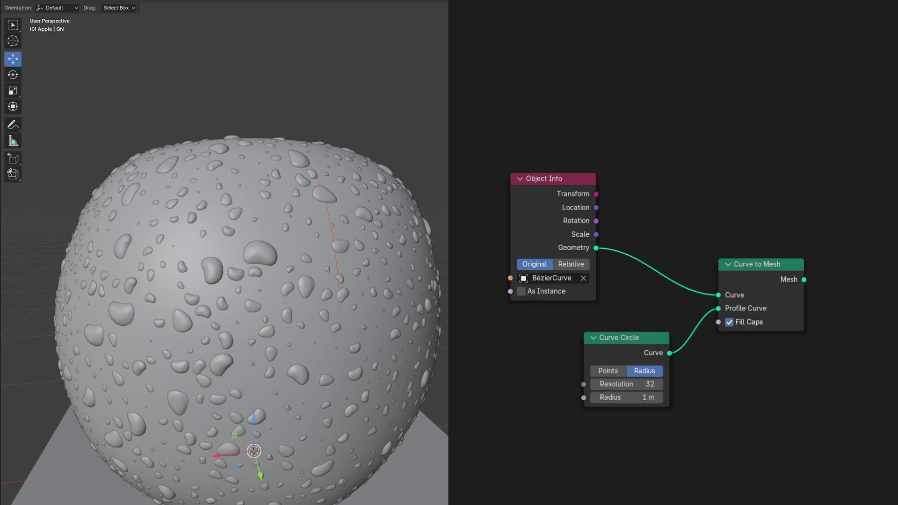
{"action": "middle_click_drag", "start_coordinate": [798, 266], "coordinate": [755, 262]}
{"action": "left_click", "coordinate": [708, 263], "text": "ctrl+shift"}
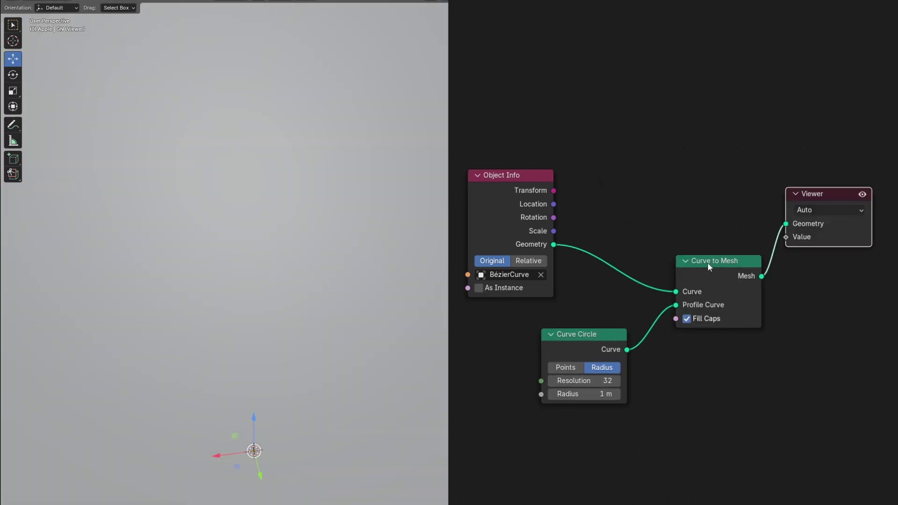
{"action": "left_click_drag", "start_coordinate": [604, 394], "coordinate": [540, 393]}
Insert a Set Curve Radius node between the BézierCurve Object Info and Curve to Mesh nodes.
{"action": "key", "text": "shift+a"}
{"action": "type", "text": "radius"}
{"action": "key", "text": "Down"}
{"action": "key", "text": "Down"}
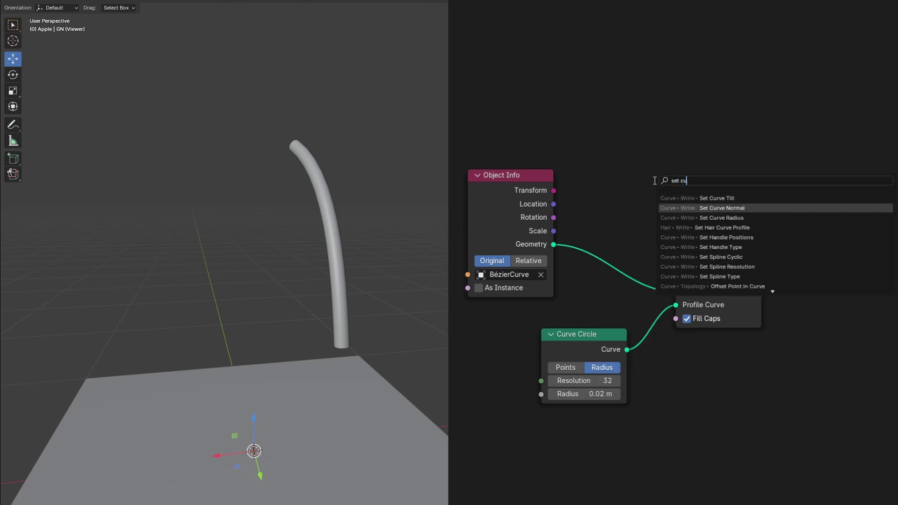
{"action": "key", "text": "Return"}
{"action": "left_click", "coordinate": [594, 215]}
{"action": "middle_click_drag", "start_coordinate": [621, 199], "coordinate": [662, 196]}
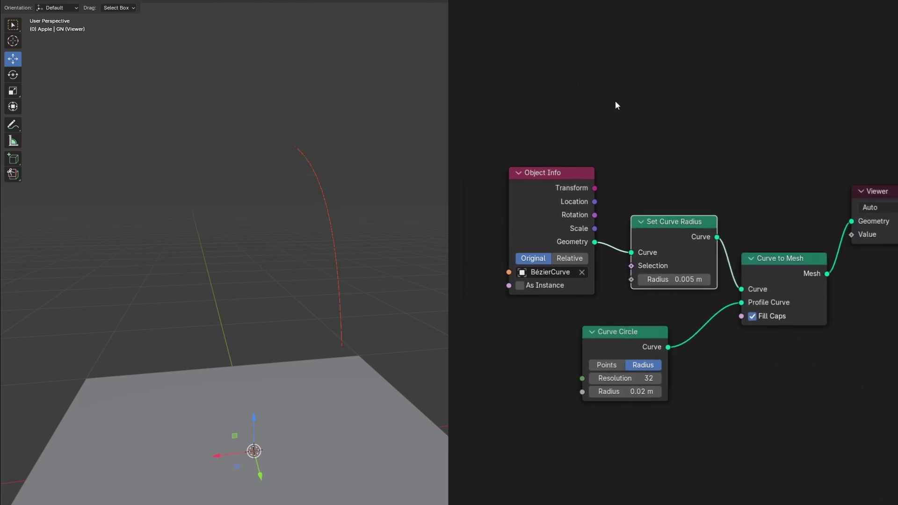
Add a Float Curve node and connect its Value to the Radius of Set Curve Radius.
{"action": "left_click", "coordinate": [612, 99]}
{"action": "key", "text": "shift+a"}
{"action": "left_click", "coordinate": [602, 95]}
{"action": "type", "text": "float"}
{"action": "key", "text": "Return"}
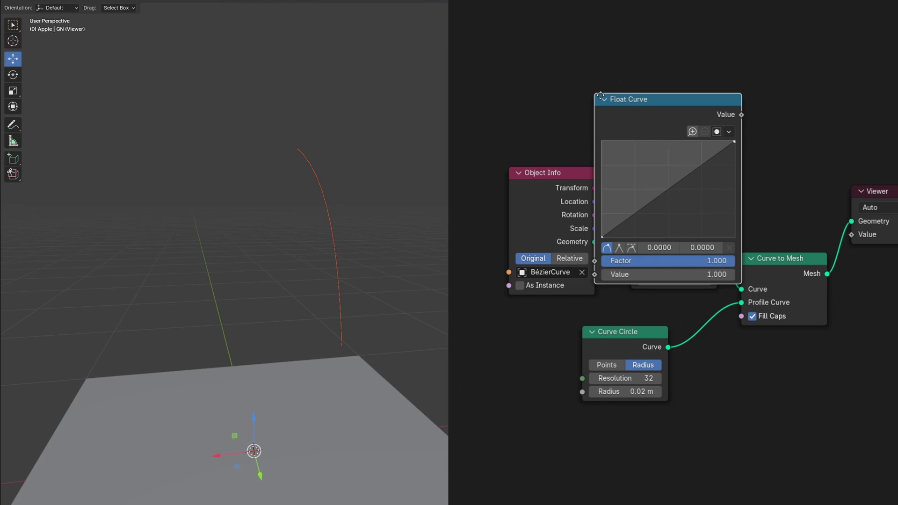
{"action": "left_click", "coordinate": [596, 2]}
{"action": "scroll", "coordinate": [690, 231], "scroll_direction": "down", "scroll_amount": 4}
{"action": "left_click_drag", "start_coordinate": [710, 93], "coordinate": [709, 256]}
Rearrange the Object Info, Set Curve Radius, Curve to Mesh, Curve Circle and Viewer nodes into a tidy row around the Float Curve.
{"action": "middle_click_drag", "start_coordinate": [792, 218], "coordinate": [702, 332]}
{"action": "left_click_drag", "start_coordinate": [473, 304], "coordinate": [485, 104]}
{"action": "left_click_drag", "start_coordinate": [650, 338], "coordinate": [655, 132]}
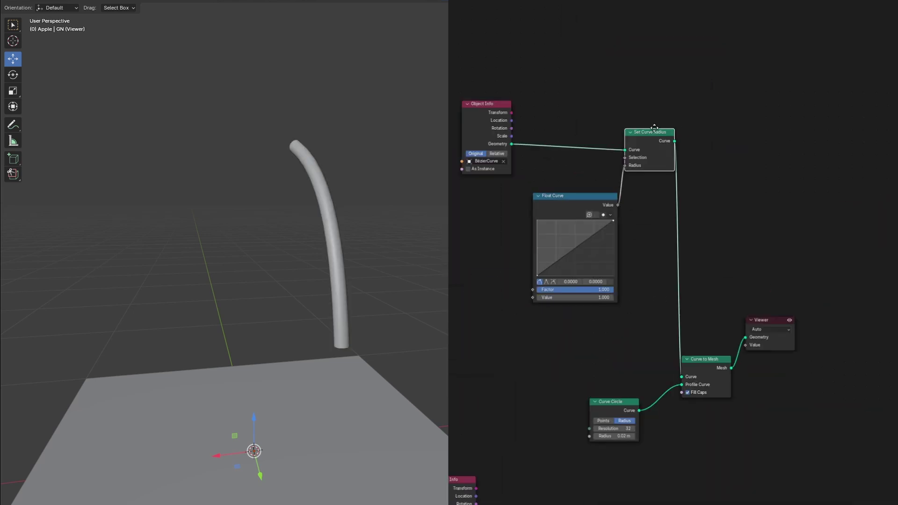
{"action": "left_click_drag", "start_coordinate": [707, 362], "coordinate": [749, 126]}
{"action": "left_click_drag", "start_coordinate": [607, 402], "coordinate": [657, 182]}
{"action": "middle_click_drag", "start_coordinate": [657, 182], "coordinate": [676, 292]}
{"action": "left_click_drag", "start_coordinate": [824, 200], "coordinate": [831, 236]}
Add a Spline Parameter node and connect its Factor to the Float Curve's Value input.
{"action": "scroll", "coordinate": [669, 405], "scroll_direction": "up", "scroll_amount": 5}
{"action": "left_click", "coordinate": [666, 405]}
{"action": "middle_click_drag", "start_coordinate": [618, 398], "coordinate": [707, 414]}
{"action": "key", "text": "shift+a"}
{"action": "type", "text": "spline"}
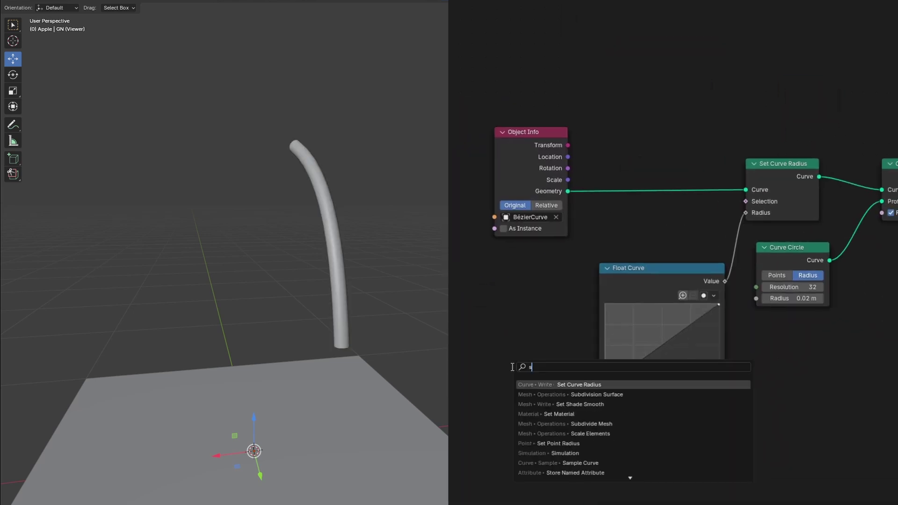
{"action": "key", "text": "Return"}
{"action": "left_click", "coordinate": [479, 361]}
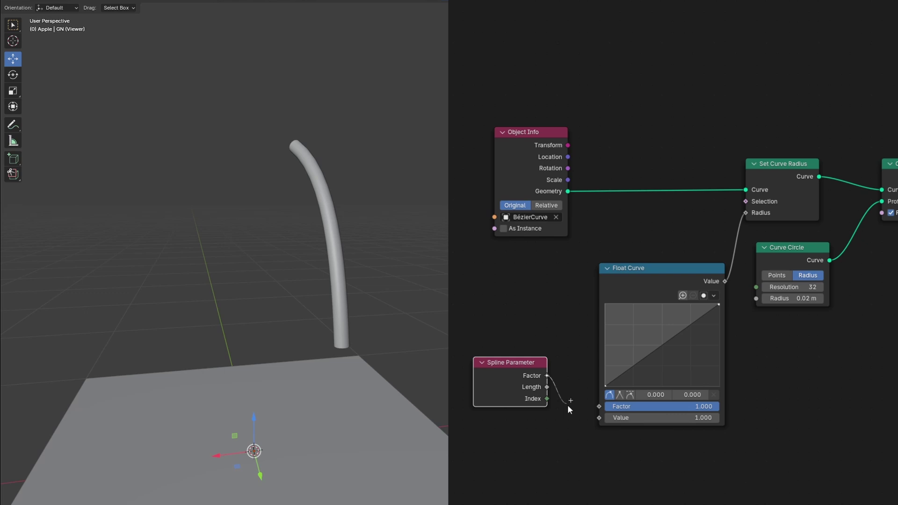
{"action": "left_click_drag", "start_coordinate": [599, 419], "coordinate": [599, 419]}
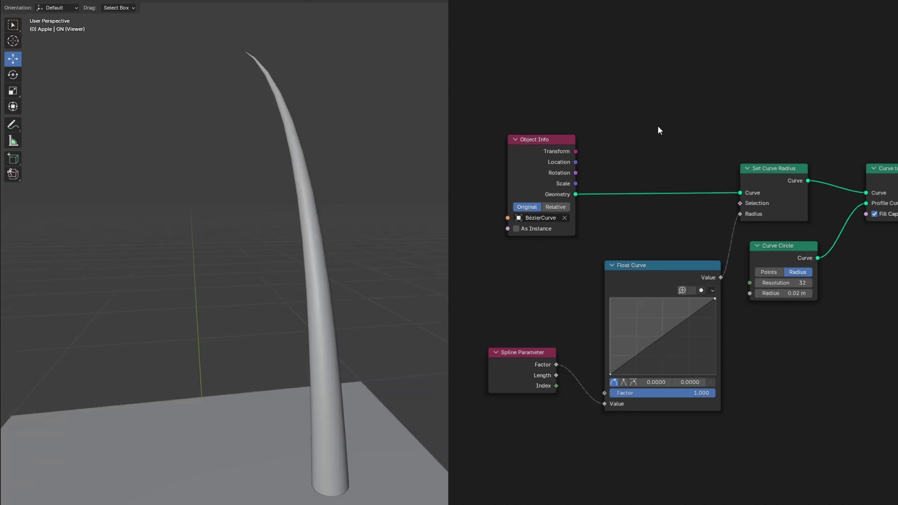
Insert a Trim Curve node between the BézierCurve Object Info and Set Curve Radius nodes.
{"action": "key", "text": "shift+a"}
{"action": "type", "text": "trim"}
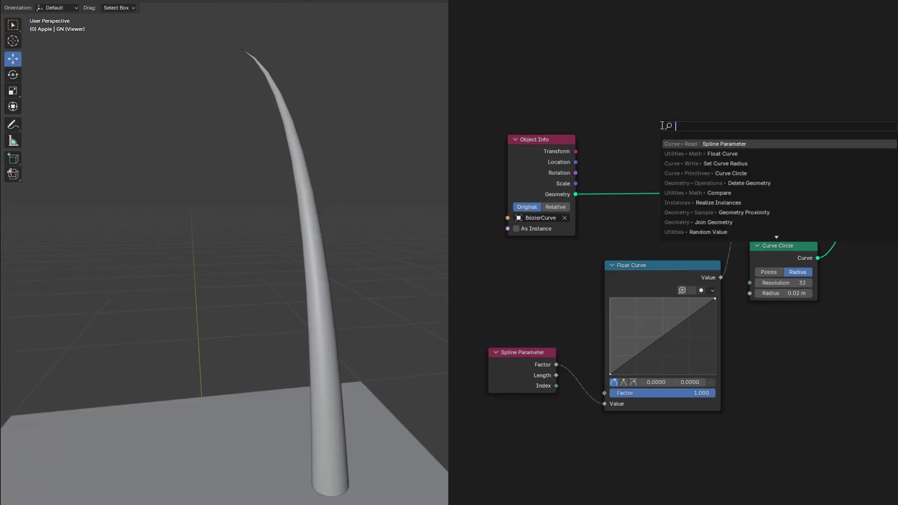
{"action": "key", "text": "Return"}
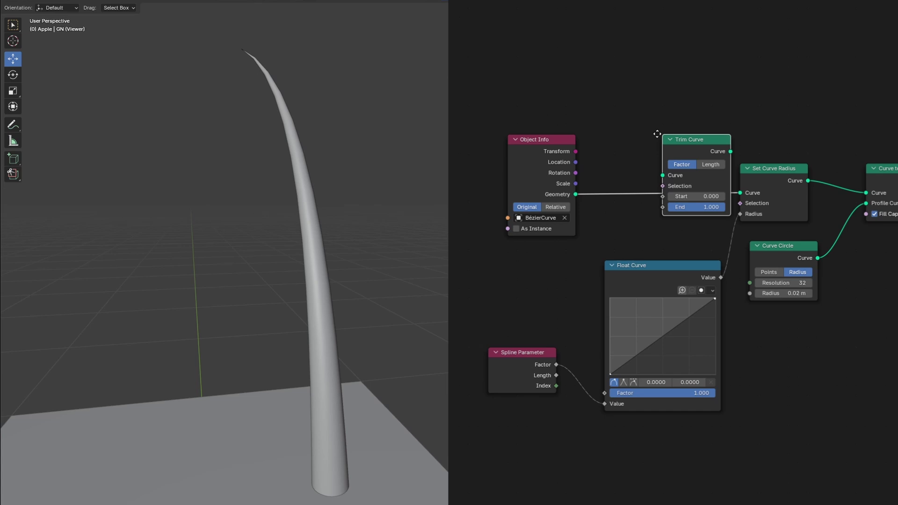
{"action": "left_click", "coordinate": [649, 149]}
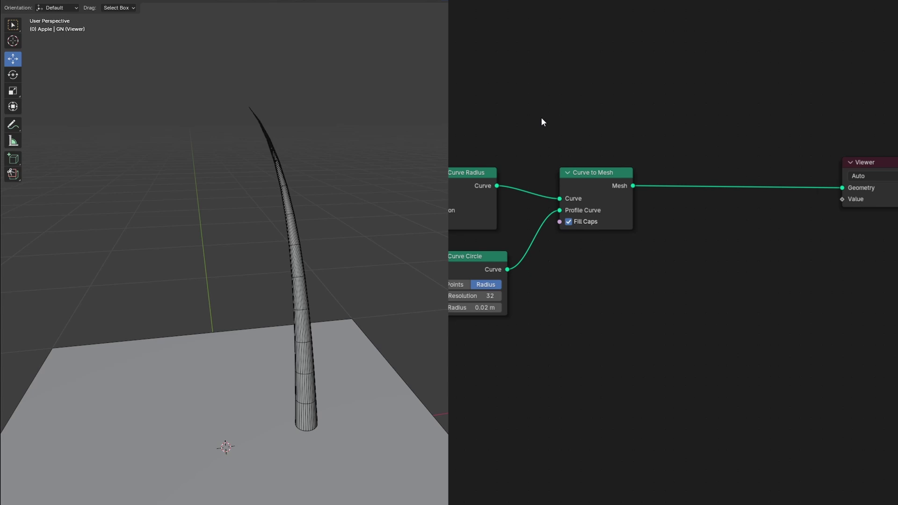
Insert a Merge by Distance node between the Curve to Mesh and Viewer nodes.
{"action": "key", "text": "shift+a"}
{"action": "type", "text": "merge"}
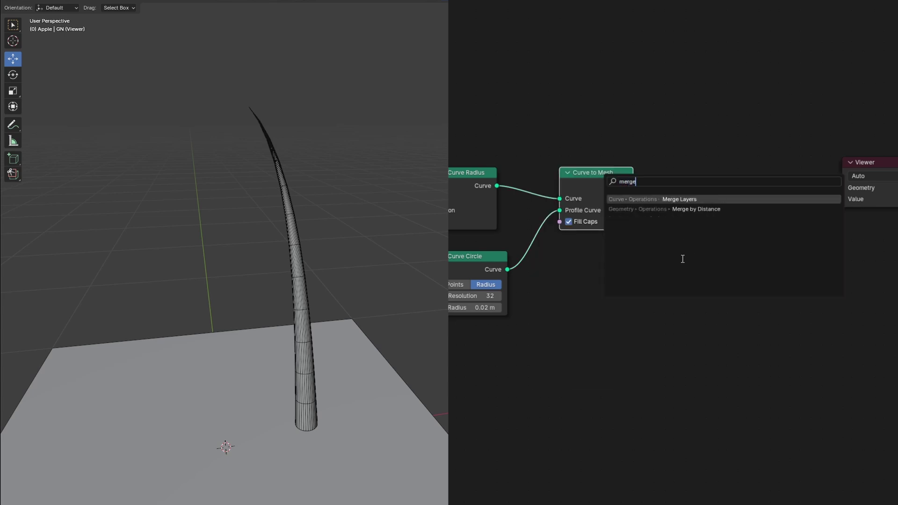
{"action": "left_click", "coordinate": [674, 209]}
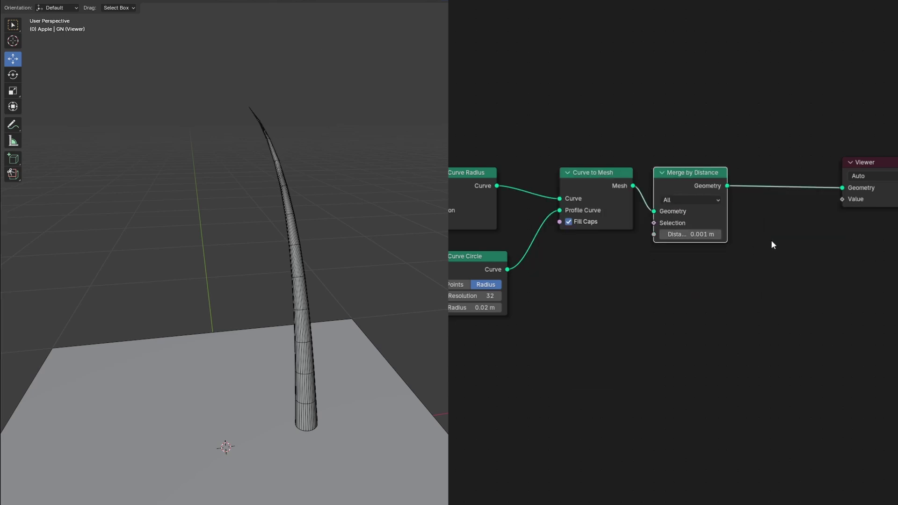
Insert an Extrude Mesh node between the Merge by Distance and Viewer nodes.
{"action": "middle_click_drag", "start_coordinate": [773, 244], "coordinate": [690, 240]}
{"action": "key", "text": "shift+a"}
{"action": "type", "text": "extrude"}
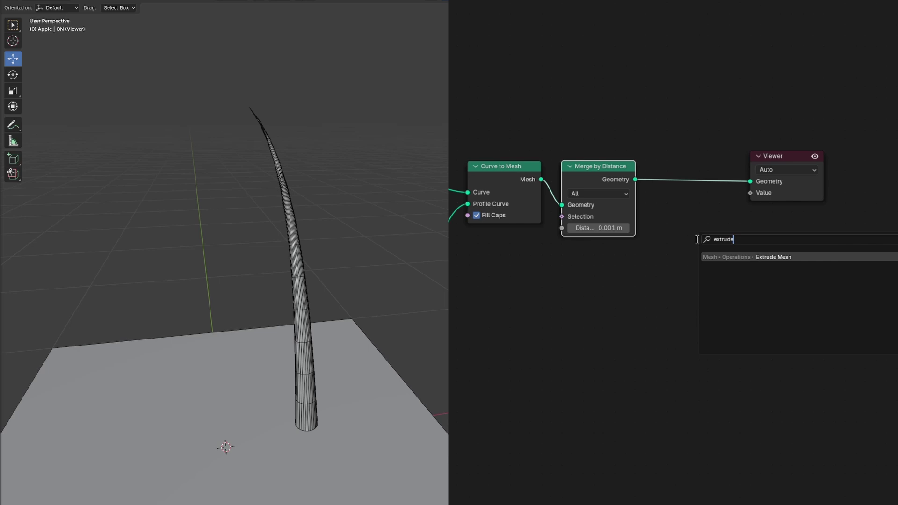
{"action": "type", "text": "m"}
{"action": "key", "text": "Return"}
{"action": "left_click", "coordinate": [657, 157]}
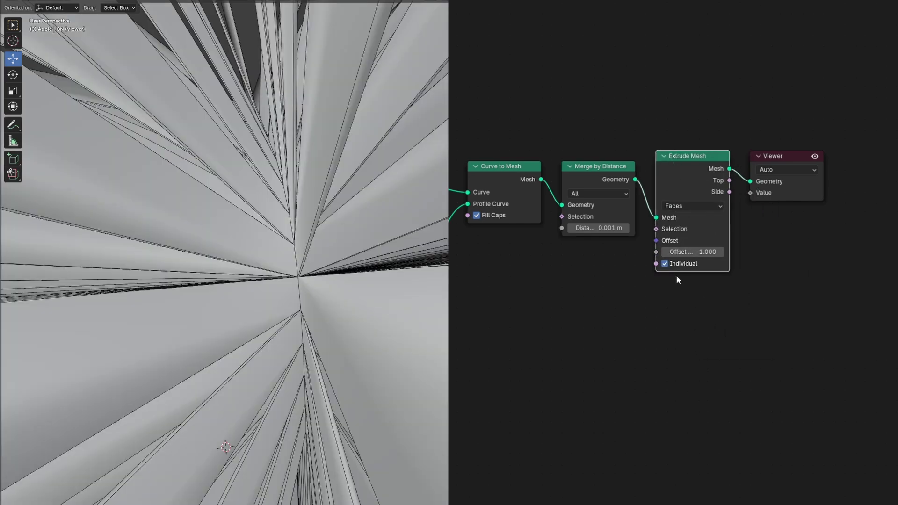
Set the Extrude Mesh offset scale to 0.010 and turn off its Individual option.
{"action": "scroll", "coordinate": [377, 352], "scroll_direction": "down", "scroll_amount": 6}
{"action": "left_click_drag", "start_coordinate": [693, 252], "coordinate": [648, 252]}
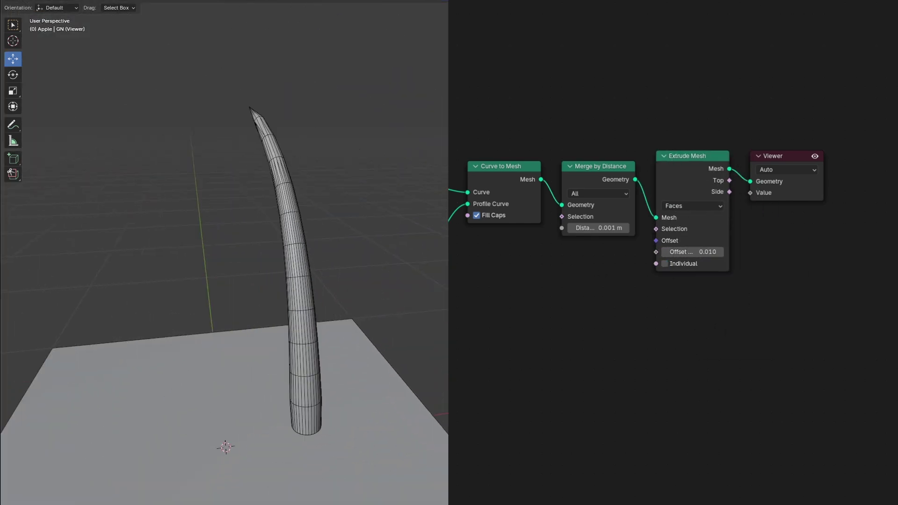
{"action": "middle_click_drag", "start_coordinate": [293, 243], "coordinate": [311, 162]}
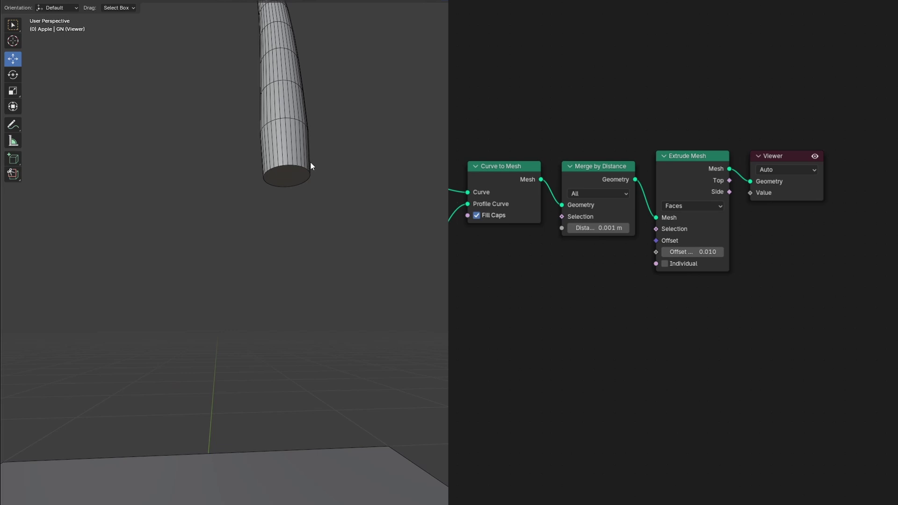
{"action": "scroll", "coordinate": [310, 162], "scroll_direction": "up", "scroll_amount": 4}
{"action": "middle_click_drag", "start_coordinate": [429, 107], "coordinate": [343, 161], "text": "shift"}
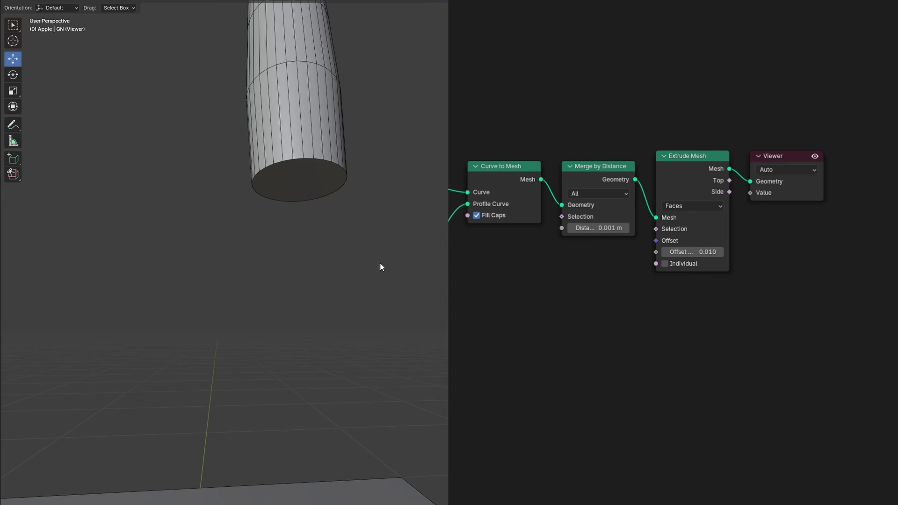
Drive the Extrude Mesh Selection with the Face Neighbors Vertex Count compared as an integer greater than 4.
{"action": "key", "text": "shift+a"}
{"action": "type", "text": "face ne"}
{"action": "key", "text": "Return"}
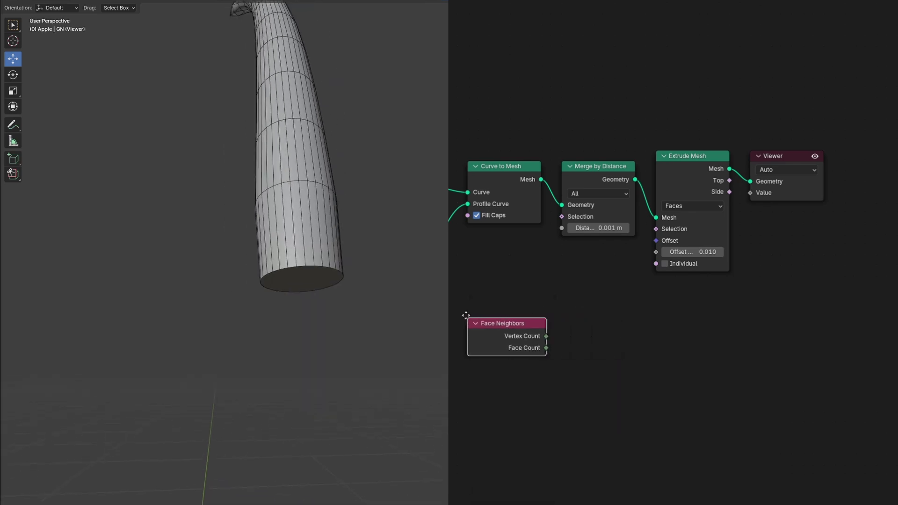
{"action": "left_click_drag", "start_coordinate": [589, 345], "coordinate": [578, 354]}
{"action": "type", "text": "compare"}
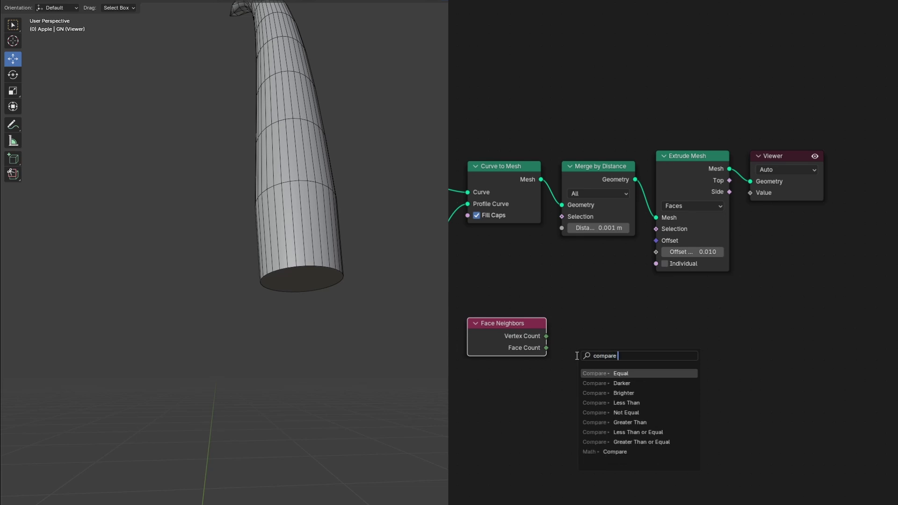
{"action": "left_click", "coordinate": [630, 422]}
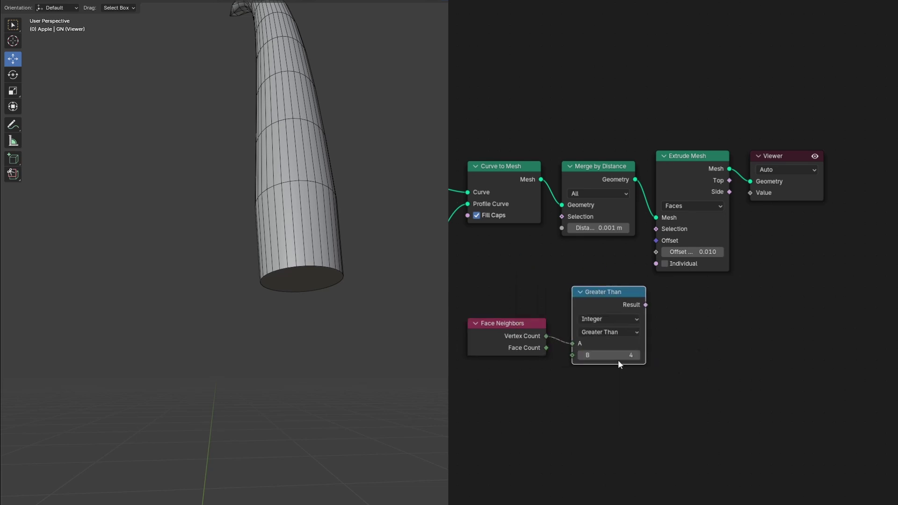
{"action": "left_click_drag", "start_coordinate": [655, 227], "coordinate": [692, 252]}
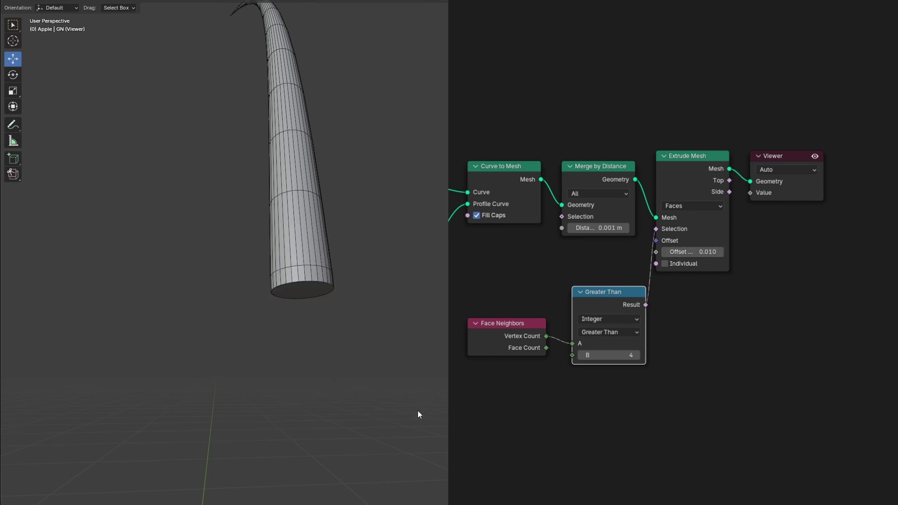
Insert a Scale Elements node after Extrude Mesh, with Top as its Selection and a scale of 1.210.
{"action": "left_click_drag", "start_coordinate": [779, 156], "coordinate": [857, 156]}
{"action": "key", "text": "shift+a"}
{"action": "type", "text": "scale"}
{"action": "key", "text": "Return"}
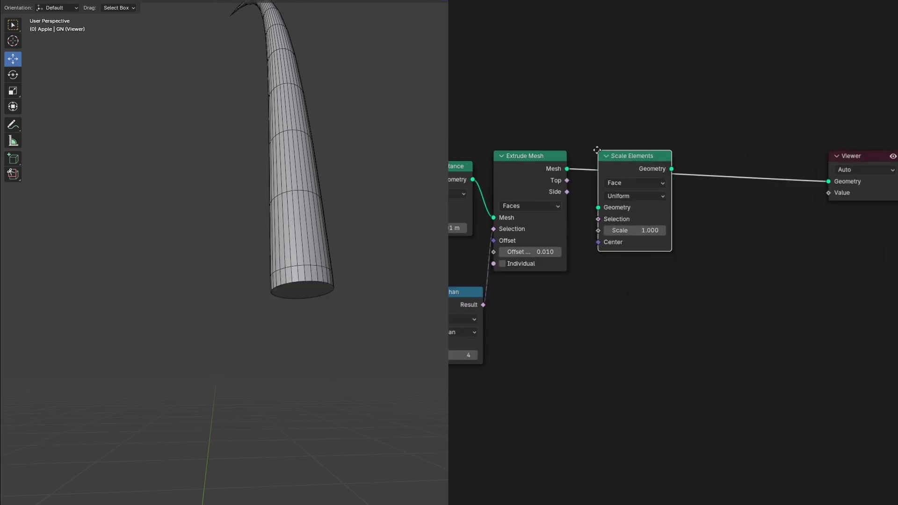
{"action": "left_click", "coordinate": [607, 145]}
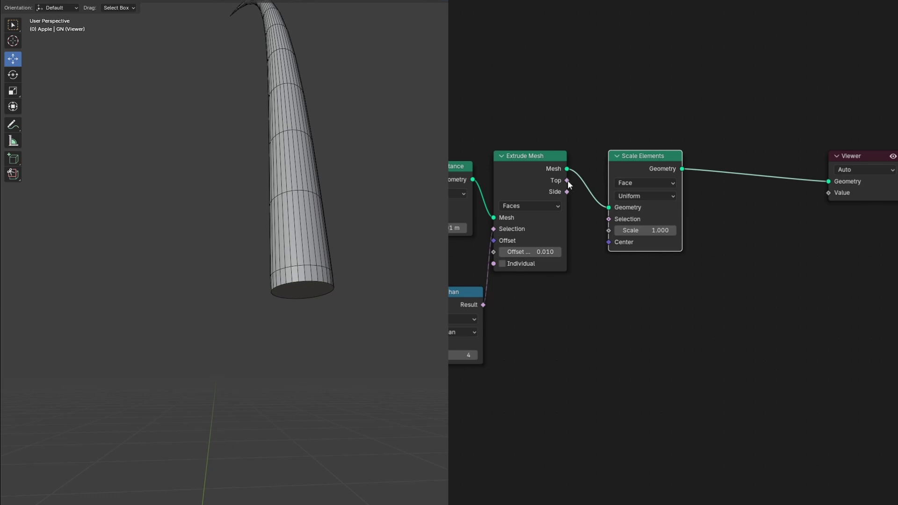
{"action": "left_click_drag", "start_coordinate": [604, 218], "coordinate": [609, 219]}
{"action": "left_click_drag", "start_coordinate": [659, 231], "coordinate": [681, 231]}
Make room beside the Extrude Mesh and Scale Elements nodes and duplicate the pair twice.
{"action": "left_click_drag", "start_coordinate": [763, 112], "coordinate": [897, 120]}
{"action": "left_click_drag", "start_coordinate": [557, 163], "coordinate": [546, 42]}
{"action": "left_click_drag", "start_coordinate": [814, 162], "coordinate": [897, 125]}
{"action": "scroll", "coordinate": [650, 223], "scroll_direction": "down", "scroll_amount": 4}
{"action": "middle_click_drag", "start_coordinate": [651, 224], "coordinate": [573, 253]}
{"action": "left_click_drag", "start_coordinate": [508, 340], "coordinate": [389, 154]}
{"action": "key", "text": "shift+d"}
{"action": "left_click", "coordinate": [609, 133]}
{"action": "key", "text": "shift+d"}
{"action": "left_click", "coordinate": [784, 125]}
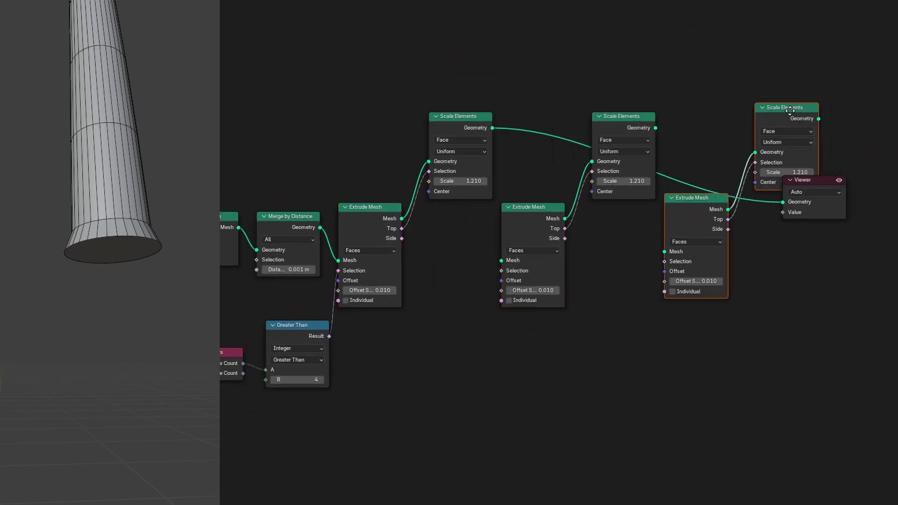
Make a third duplicate of the Extrude Mesh and Scale Elements pair, and detach the Viewer from the chain.
{"action": "middle_click_drag", "start_coordinate": [797, 121], "coordinate": [629, 144]}
{"action": "key", "text": "shift+d"}
{"action": "left_click", "coordinate": [821, 140]}
{"action": "mouse_move", "coordinate": [648, 202]}
{"action": "left_mouse_down"}
{"action": "mouse_move", "coordinate": [872, 84]}
{"action": "mouse_move", "coordinate": [891, 56]}
{"action": "left_mouse_up"}
{"action": "right_click_drag", "start_coordinate": [810, 60], "coordinate": [828, 100], "text": "ctrl"}
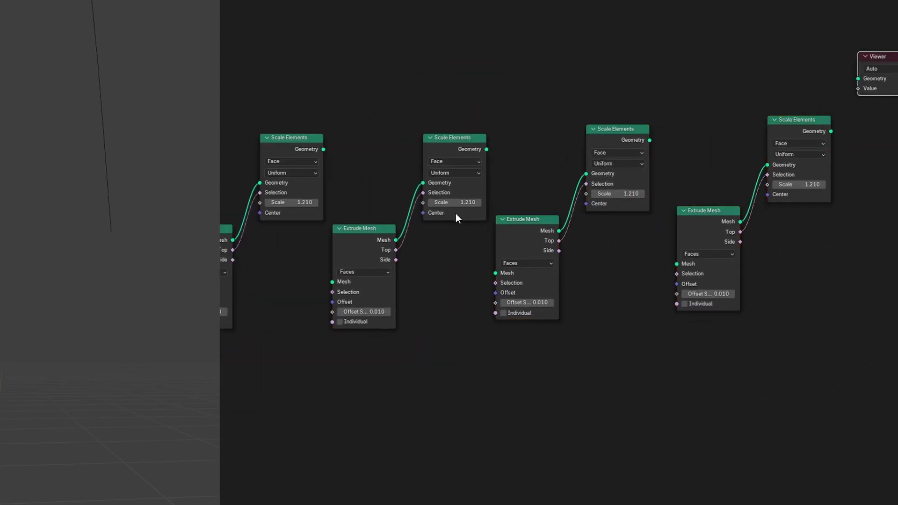
Connect the Geometry output of each of the first three Scale Elements nodes to the following Extrude Mesh node's Mesh input.
{"action": "scroll", "coordinate": [650, 192], "scroll_direction": "down", "scroll_amount": 1}
{"action": "scroll", "coordinate": [261, 241], "scroll_direction": "up", "scroll_amount": 1}
{"action": "middle_click_drag", "start_coordinate": [261, 241], "coordinate": [283, 265]}
{"action": "left_click_drag", "start_coordinate": [366, 172], "coordinate": [375, 304]}
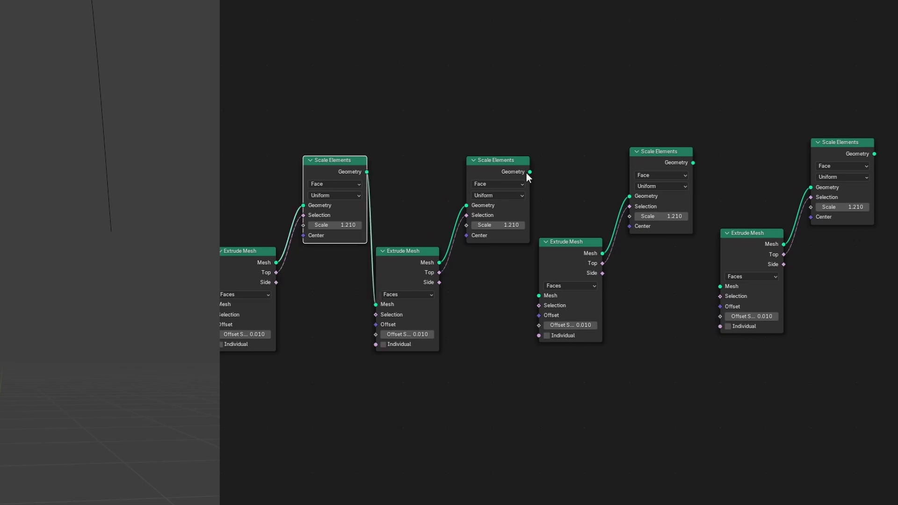
{"action": "left_click_drag", "start_coordinate": [529, 172], "coordinate": [539, 296]}
{"action": "left_click_drag", "start_coordinate": [692, 163], "coordinate": [692, 194]}
Link each Extrude Mesh node's Top output to the next one's Selection, and preview the last Scale Elements node.
{"action": "left_click_drag", "start_coordinate": [277, 273], "coordinate": [376, 315]}
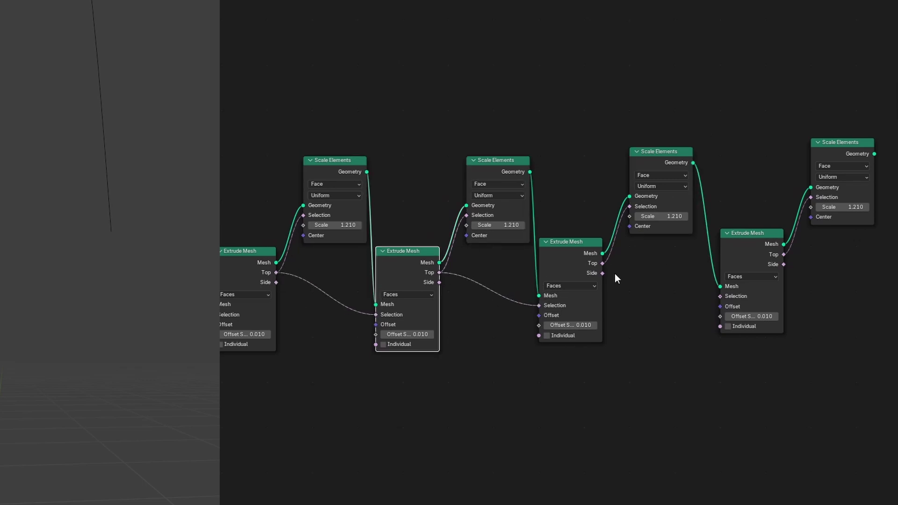
{"action": "left_click_drag", "start_coordinate": [603, 263], "coordinate": [720, 297]}
{"action": "left_click", "coordinate": [829, 196], "text": "ctrl+shift"}
Set the four Scale Elements scales to 1.040, 0.960, 0.690 and 0.430, and the last Extrude Mesh offset scale to 0.005.
{"action": "left_click_drag", "start_coordinate": [505, 225], "coordinate": [489, 225]}
{"action": "left_click_drag", "start_coordinate": [665, 216], "coordinate": [648, 216]}
{"action": "left_click_drag", "start_coordinate": [842, 207], "coordinate": [823, 207]}
{"action": "mouse_move", "coordinate": [766, 318]}
{"action": "left_mouse_down"}
{"action": "mouse_move", "coordinate": [759, 317]}
{"action": "mouse_move", "coordinate": [767, 317]}
{"action": "left_mouse_up"}
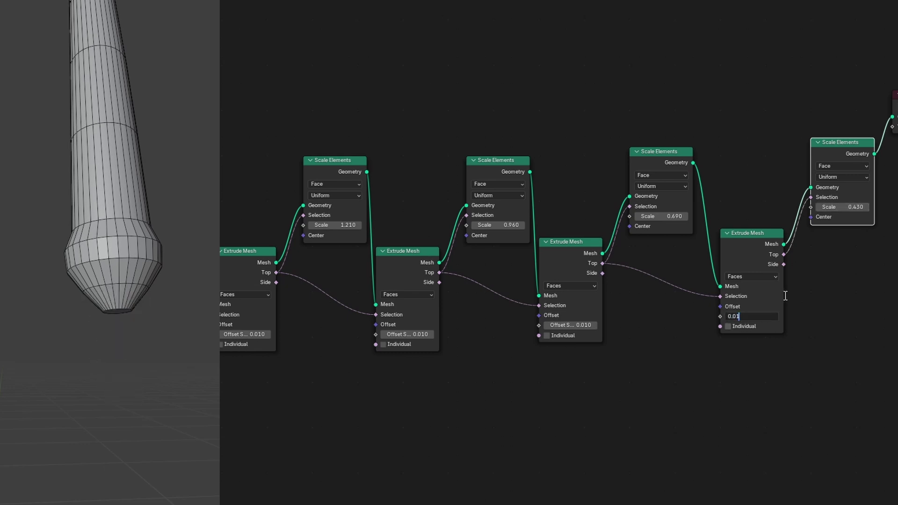
{"action": "type", "text": "5"}
{"action": "key", "text": "Return"}
Enclose the extrude and scale chain with its Merge by Distance, Face Neighbors and Greater Than nodes in a frame.
{"action": "left_click_drag", "start_coordinate": [896, 411], "coordinate": [300, 109]}
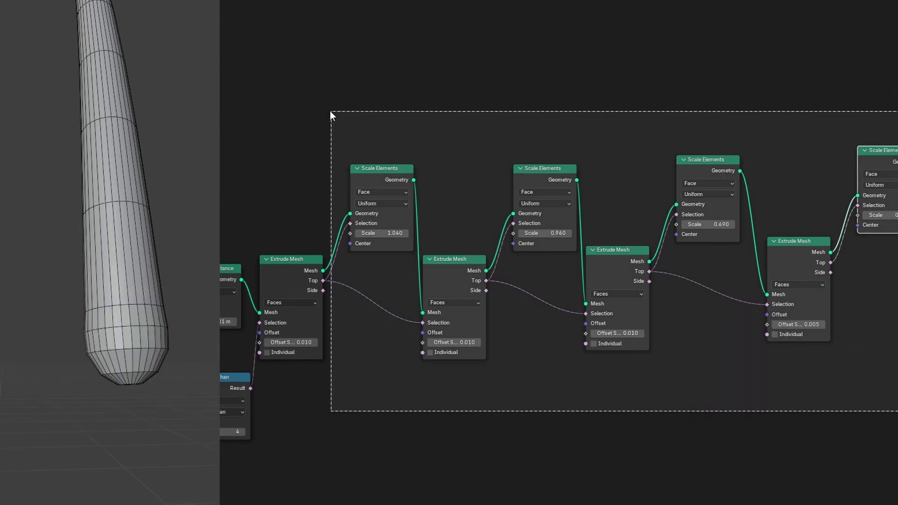
{"action": "key", "text": "ctrl+j"}
{"action": "scroll", "coordinate": [402, 255], "scroll_direction": "down", "scroll_amount": 4}
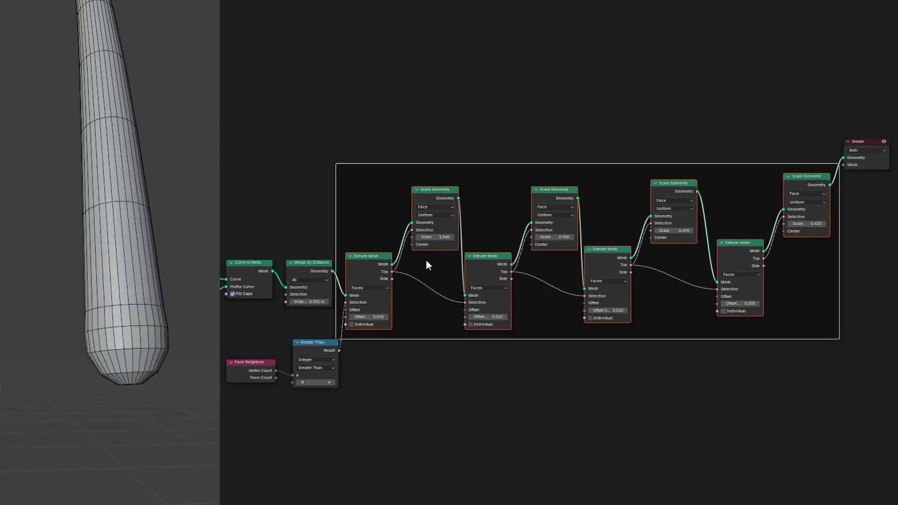
{"action": "middle_click_drag", "start_coordinate": [425, 260], "coordinate": [552, 297]}
{"action": "left_click_drag", "start_coordinate": [346, 390], "coordinate": [449, 453]}
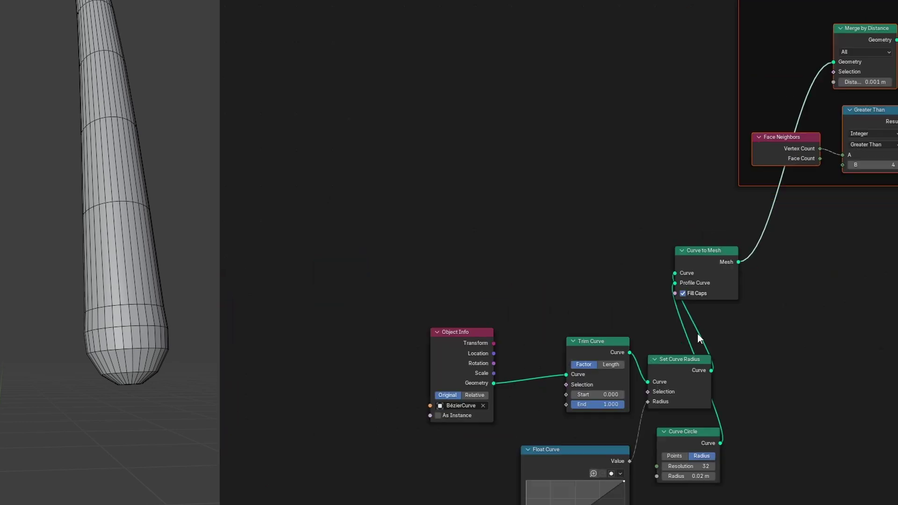
Add a Value node set to 1.200 and connect it to the Trim Curve's Start and End inputs.
{"action": "middle_click_drag", "start_coordinate": [697, 333], "coordinate": [621, 239]}
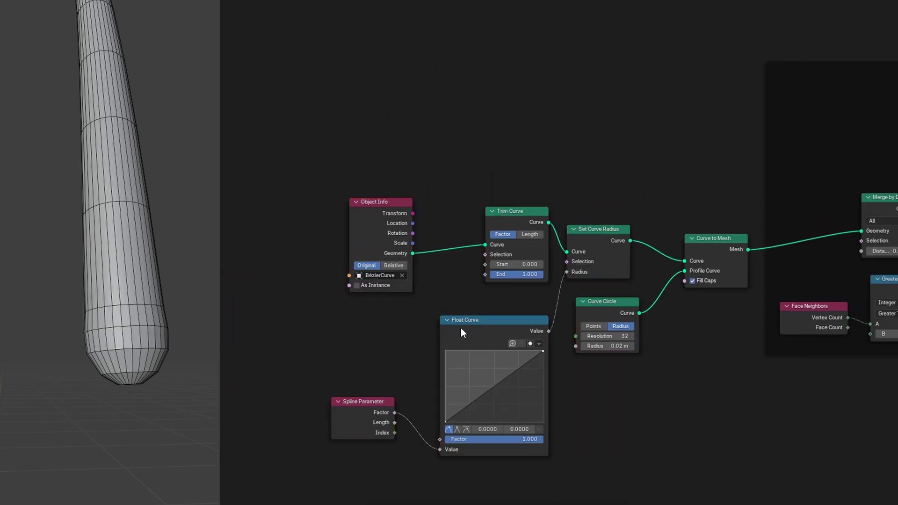
{"action": "left_click_drag", "start_coordinate": [381, 231], "coordinate": [345, 151]}
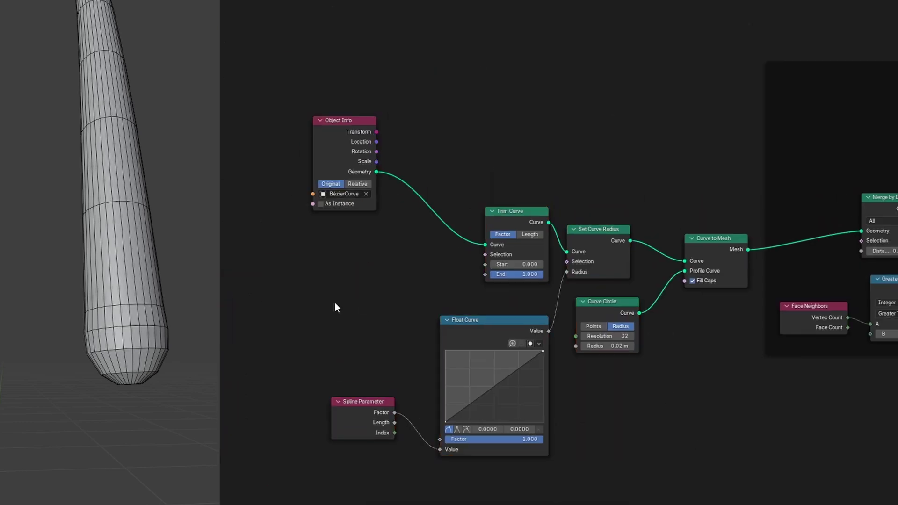
{"action": "scroll", "coordinate": [470, 299], "scroll_direction": "up", "scroll_amount": 3}
{"action": "key", "text": "shift+a"}
{"action": "type", "text": "val"}
{"action": "key", "text": "Return"}
{"action": "left_click", "coordinate": [277, 238]}
{"action": "left_click_drag", "start_coordinate": [383, 264], "coordinate": [596, 267]}
{"action": "left_click_drag", "start_coordinate": [332, 284], "coordinate": [599, 245]}
{"action": "left_click_drag", "start_coordinate": [328, 246], "coordinate": [327, 333]}
Insert a Math node set to Multiply between the Value node and the Trim Curve's Start input.
{"action": "key", "text": "shift+a"}
{"action": "type", "text": "add"}
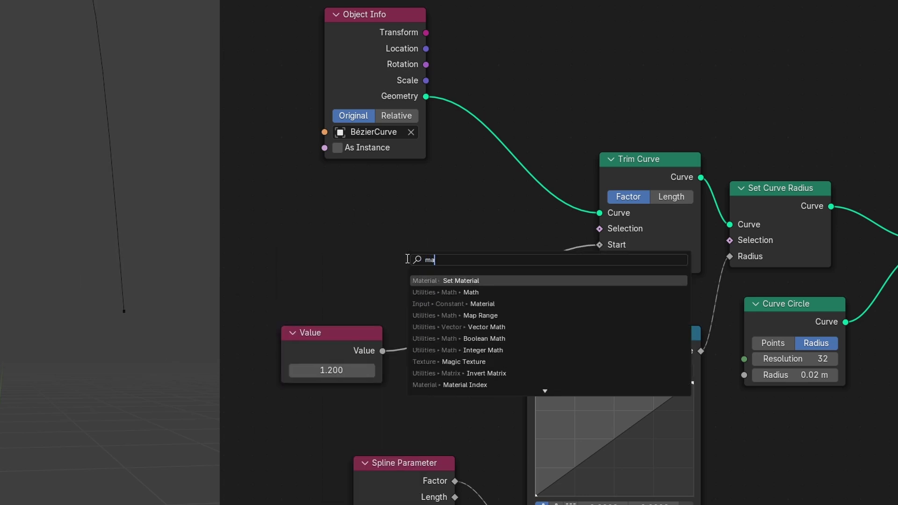
{"action": "key", "text": "Return"}
{"action": "left_click", "coordinate": [458, 250]}
{"action": "left_click_drag", "start_coordinate": [458, 250], "coordinate": [430, 206]}
{"action": "left_click", "coordinate": [457, 240]}
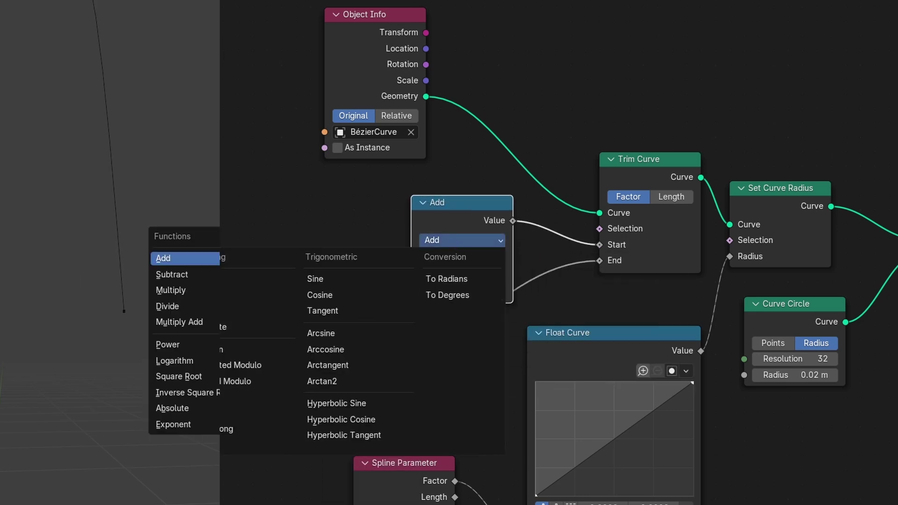
{"action": "left_click", "coordinate": [195, 291]}
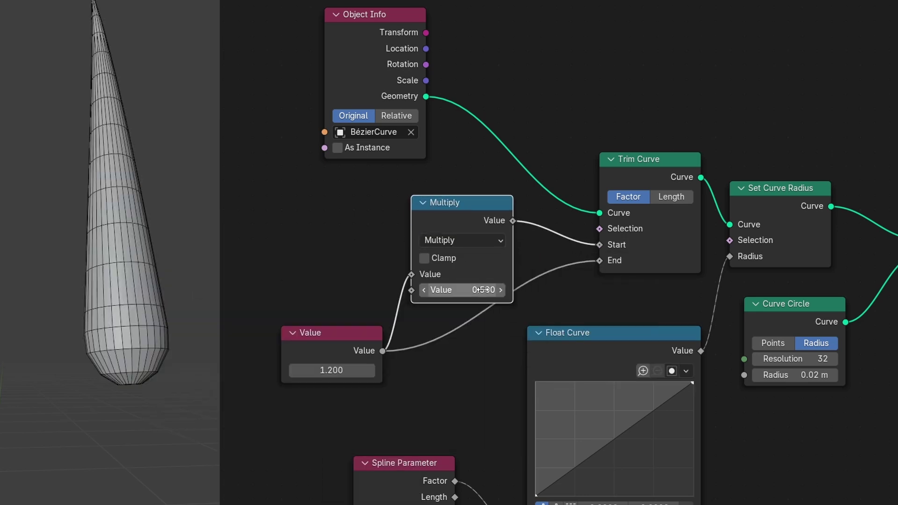
Set the Multiply node's factor to 0.400 and the Value node to 1.090.
{"action": "left_click_drag", "start_coordinate": [462, 290], "coordinate": [435, 290]}
{"action": "left_click_drag", "start_coordinate": [355, 370], "coordinate": [398, 370]}
{"action": "scroll", "coordinate": [93, 248], "scroll_direction": "up", "scroll_amount": 2}
{"action": "middle_click_drag", "start_coordinate": [110, 304], "coordinate": [108, 246], "text": "shift"}
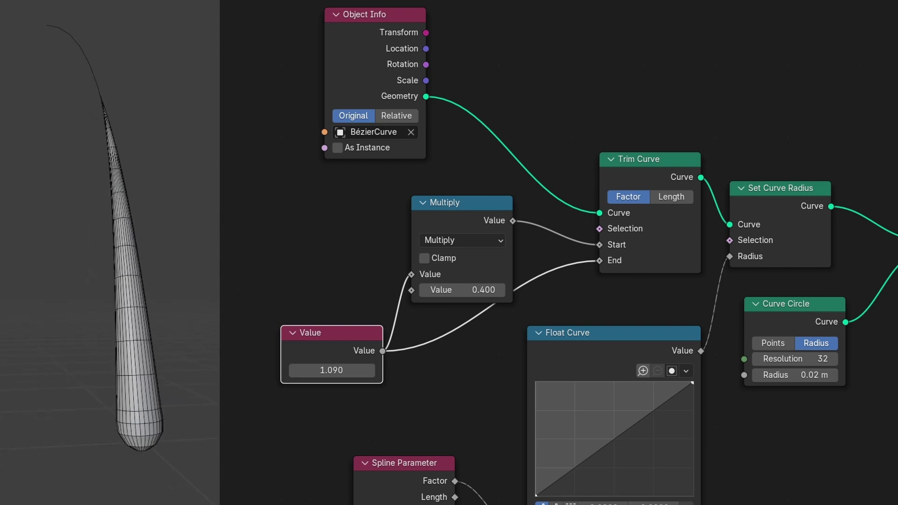
Hide the viewport overlays and insert a Resample Curve node with a count of 200 before the Trim Curve.
{"action": "key", "text": "alt+shift+z"}
{"action": "left_click", "coordinate": [584, 97]}
{"action": "key", "text": "shift+a"}
{"action": "type", "text": "sres"}
{"action": "key", "text": "Return"}
{"action": "left_click", "coordinate": [541, 130]}
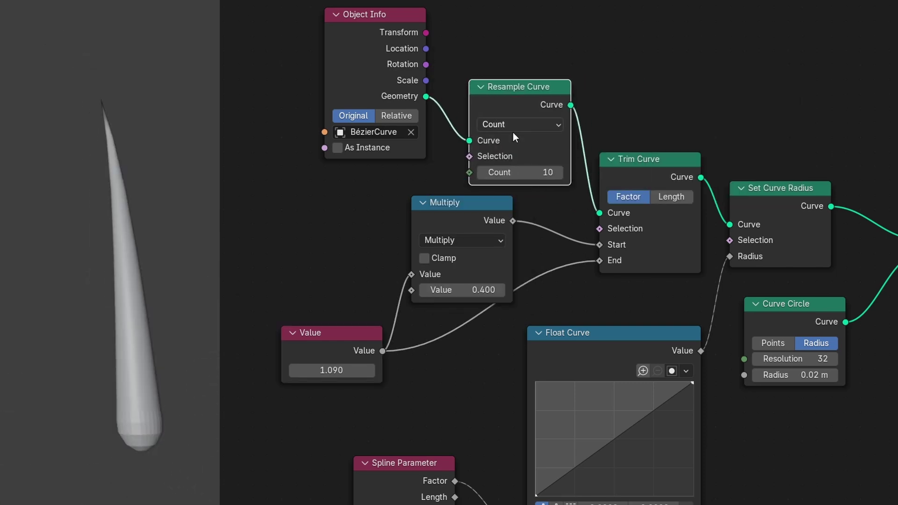
{"action": "double_click", "coordinate": [528, 172]}
{"action": "type", "text": "200"}
{"action": "key", "text": "Return"}
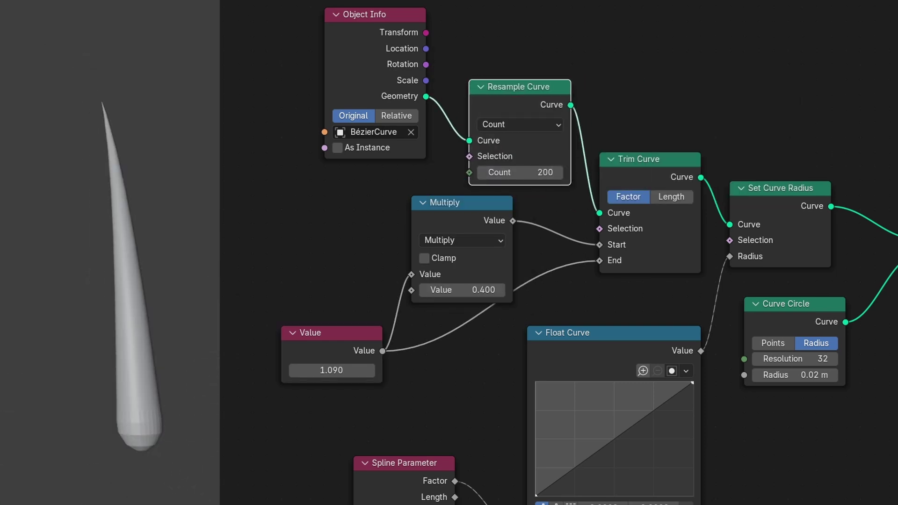
Add points along the Float Curve to shape a wavy rising profile, with one near the end at 0.9181, 0.8562.
{"action": "left_click_drag", "start_coordinate": [555, 482], "coordinate": [582, 471]}
{"action": "left_click_drag", "start_coordinate": [601, 460], "coordinate": [604, 453]}
{"action": "mouse_move", "coordinate": [632, 432]}
{"action": "left_mouse_down"}
{"action": "mouse_move", "coordinate": [635, 441]}
{"action": "mouse_move", "coordinate": [660, 413]}
{"action": "left_mouse_up"}
{"action": "left_click", "coordinate": [681, 399]}
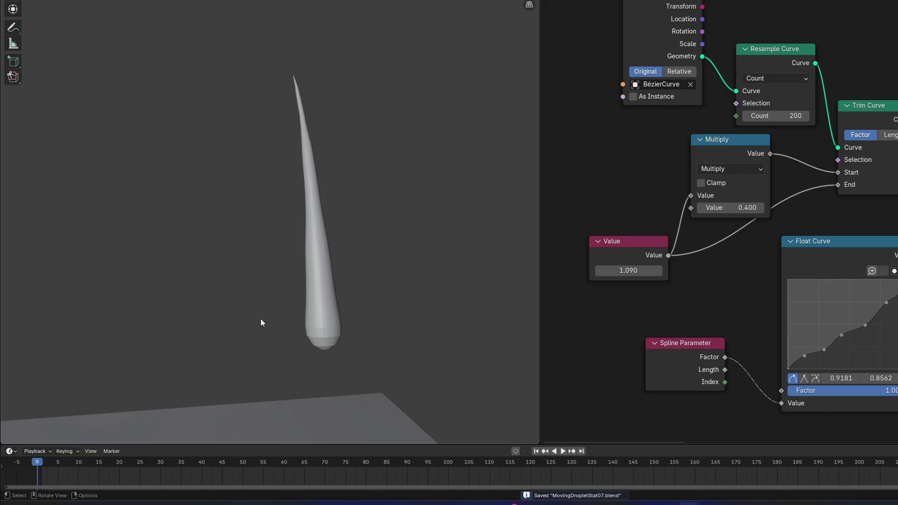
Keyframe the Value node at about frame 48, and at frame 0 with a value of 0.260.
{"action": "left_click_drag", "start_coordinate": [218, 469], "coordinate": [38, 469]}
{"action": "key", "text": "i"}
{"action": "left_click_drag", "start_coordinate": [639, 274], "coordinate": [587, 273]}
{"action": "key", "text": "i"}
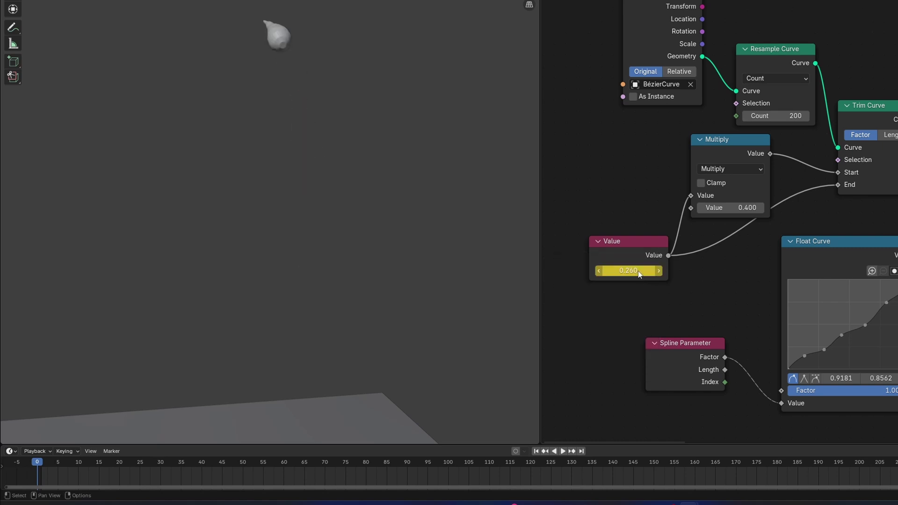
Show the Value node's animation curve in an enlarged Graph Editor with normalized display.
{"action": "left_click", "coordinate": [11, 451]}
{"action": "left_click", "coordinate": [134, 381]}
{"action": "left_click", "coordinate": [615, 259]}
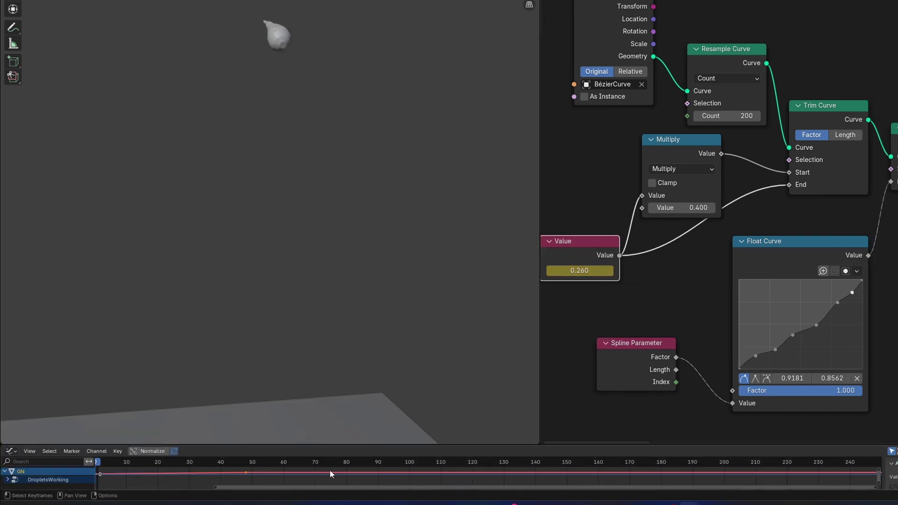
{"action": "left_click_drag", "start_coordinate": [323, 445], "coordinate": [290, 238]}
{"action": "left_click", "coordinate": [150, 244]}
Set the animation curve's keyframe handle type to Free, reshape the end keyframe's handle and play the animation.
{"action": "key", "text": "t"}
{"action": "left_click", "coordinate": [236, 324]}
{"action": "key", "text": "v"}
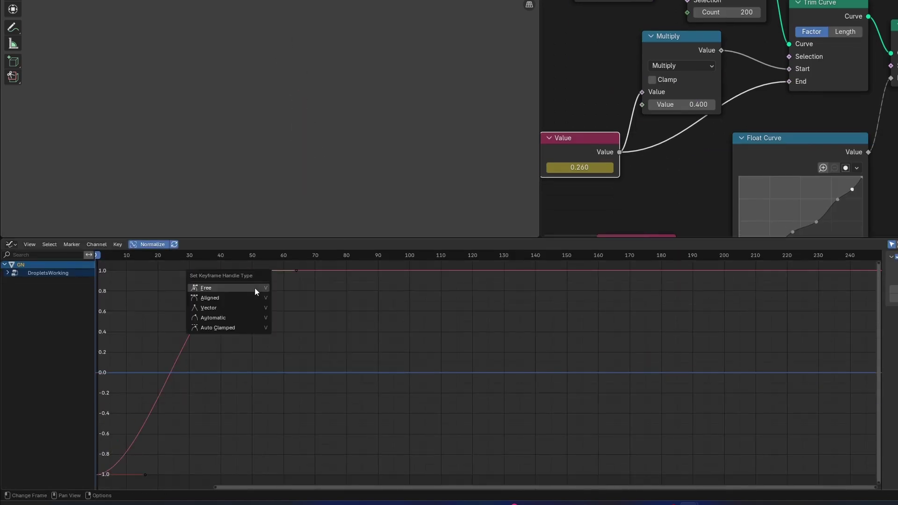
{"action": "left_click", "coordinate": [247, 287]}
{"action": "left_click", "coordinate": [195, 271]}
{"action": "key", "text": "g"}
{"action": "left_click", "coordinate": [265, 360]}
{"action": "key", "text": "space"}
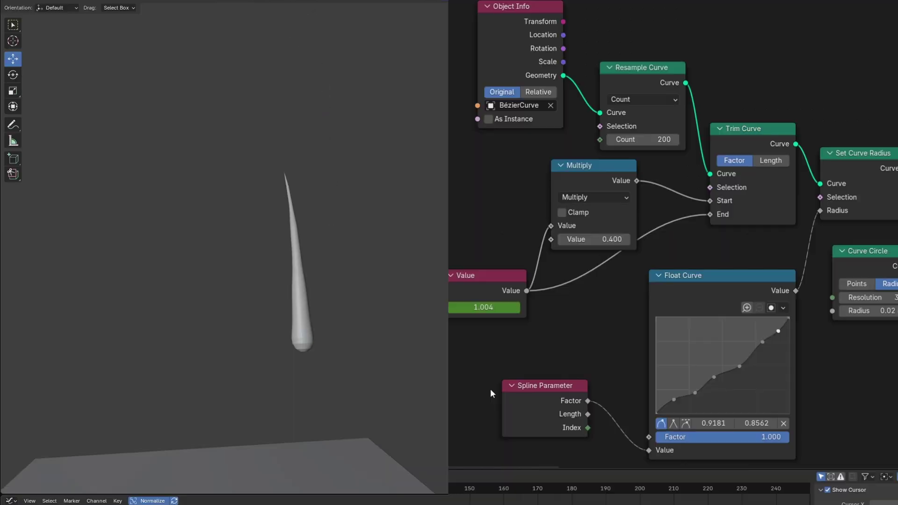
Connect the last Scale Elements node of the drip chain to the final Join Geometry node and delete the Viewer.
{"action": "scroll", "coordinate": [620, 270], "scroll_direction": "down", "scroll_amount": 3}
{"action": "middle_click_drag", "start_coordinate": [620, 271], "coordinate": [883, 201]}
{"action": "scroll", "coordinate": [762, 171], "scroll_direction": "up", "scroll_amount": 1}
{"action": "scroll", "coordinate": [694, 201], "scroll_direction": "down", "scroll_amount": 3}
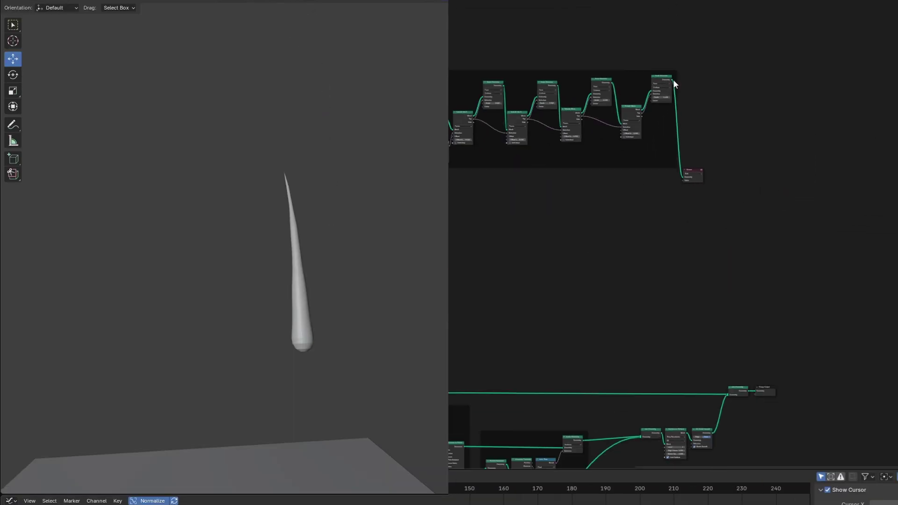
{"action": "left_click_drag", "start_coordinate": [672, 80], "coordinate": [728, 395]}
{"action": "left_click_drag", "start_coordinate": [738, 219], "coordinate": [681, 165]}
{"action": "key", "text": "x"}
{"action": "scroll", "coordinate": [321, 186], "scroll_direction": "down", "scroll_amount": 3}
{"action": "middle_click_drag", "start_coordinate": [322, 186], "coordinate": [326, 183], "text": "shift"}
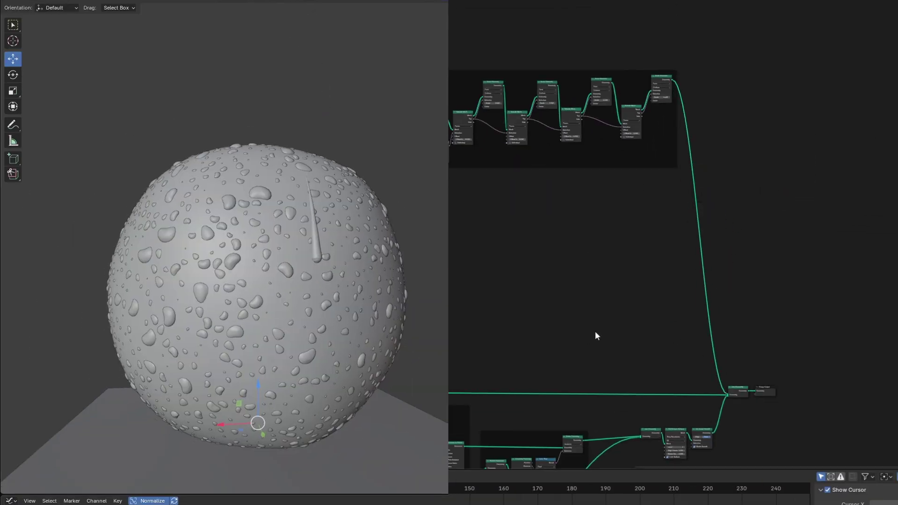
Combine the Set Curve Radius, Curve Circle, Curve to Mesh and framed extrude chain nodes into one node group.
{"action": "middle_click_drag", "start_coordinate": [595, 333], "coordinate": [842, 77]}
{"action": "scroll", "coordinate": [734, 362], "scroll_direction": "up", "scroll_amount": 4}
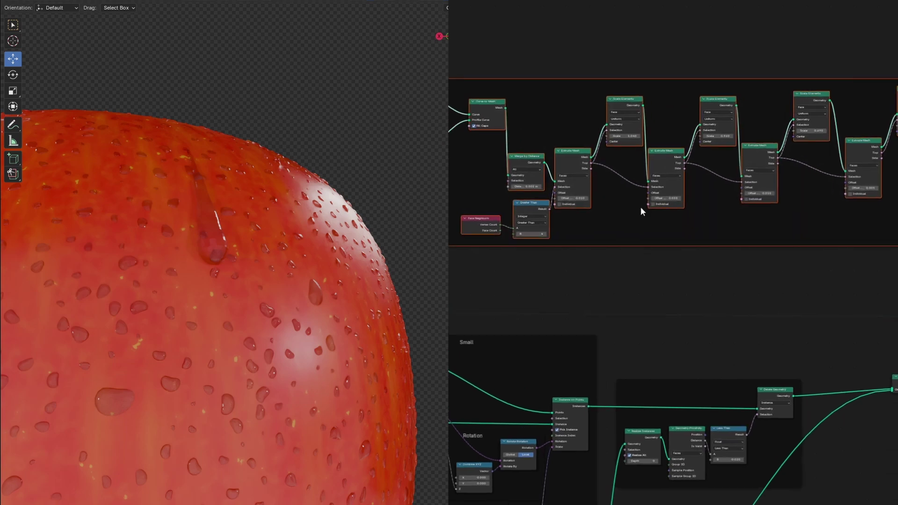
{"action": "scroll", "coordinate": [641, 207], "scroll_direction": "down", "scroll_amount": 3}
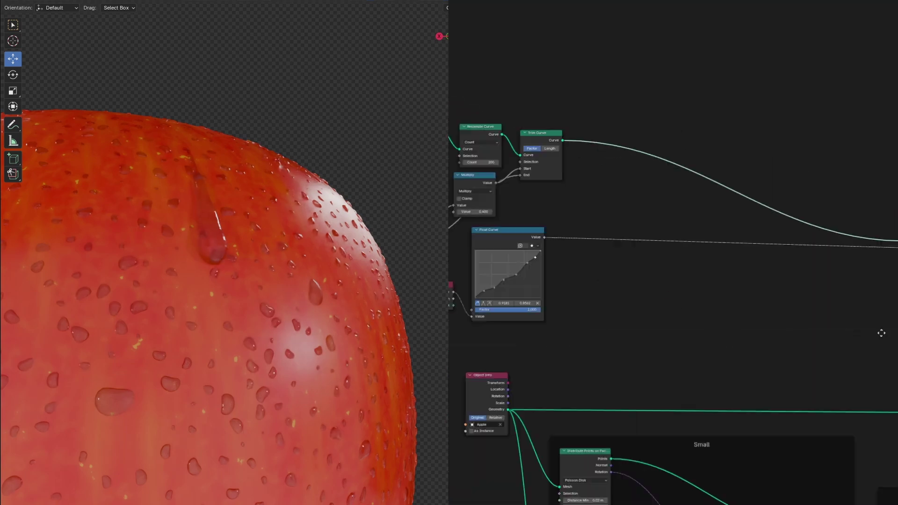
{"action": "scroll", "coordinate": [743, 259], "scroll_direction": "up", "scroll_amount": 3}
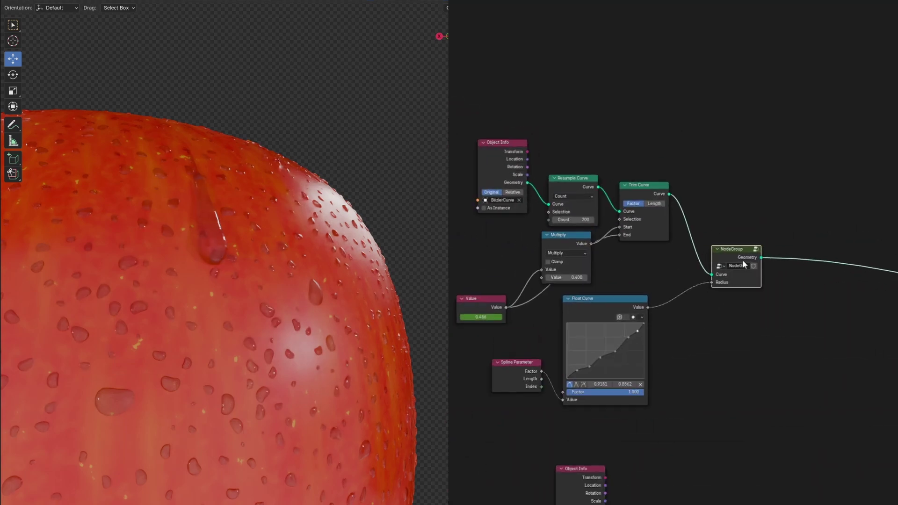
Duplicate the drip's curve, Float Curve and NodeGroup branch below the original and connect the animated Value directly to the copy's Trim Curve End.
{"action": "key", "text": "F2"}
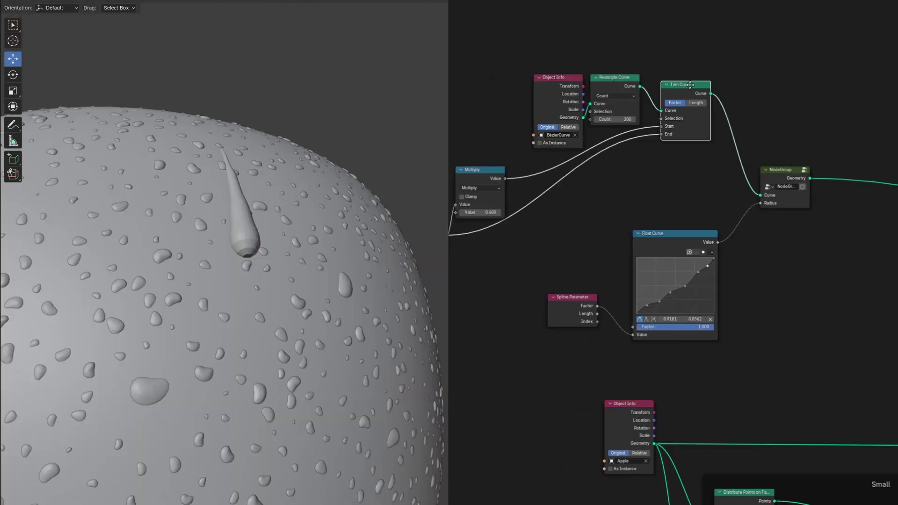
{"action": "left_click_drag", "start_coordinate": [686, 229], "coordinate": [680, 32]}
{"action": "key", "text": "shift+d"}
{"action": "left_click", "coordinate": [689, 329]}
{"action": "scroll", "coordinate": [512, 199], "scroll_direction": "down", "scroll_amount": 4}
{"action": "middle_click_drag", "start_coordinate": [512, 199], "coordinate": [564, 193]}
{"action": "left_click_drag", "start_coordinate": [517, 219], "coordinate": [664, 224]}
{"action": "scroll", "coordinate": [766, 260], "scroll_direction": "up", "scroll_amount": 1}
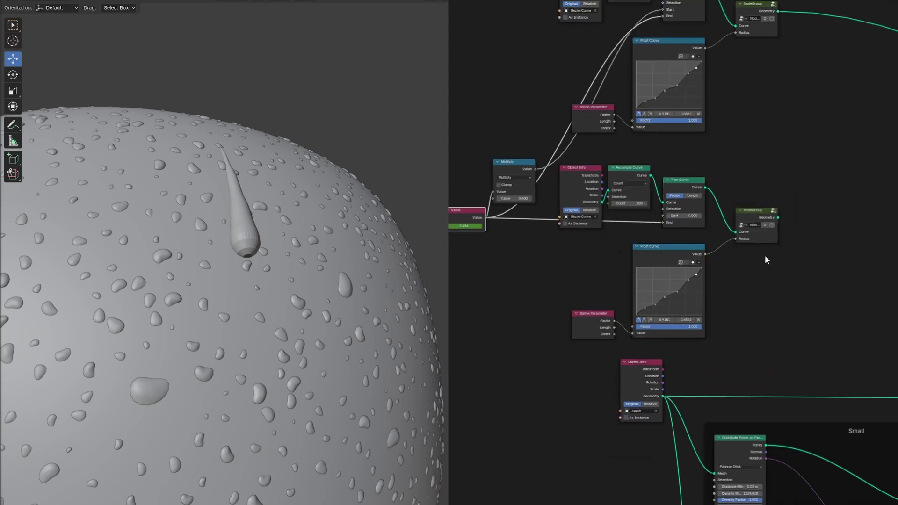
{"action": "scroll", "coordinate": [766, 257], "scroll_direction": "up", "scroll_amount": 2}
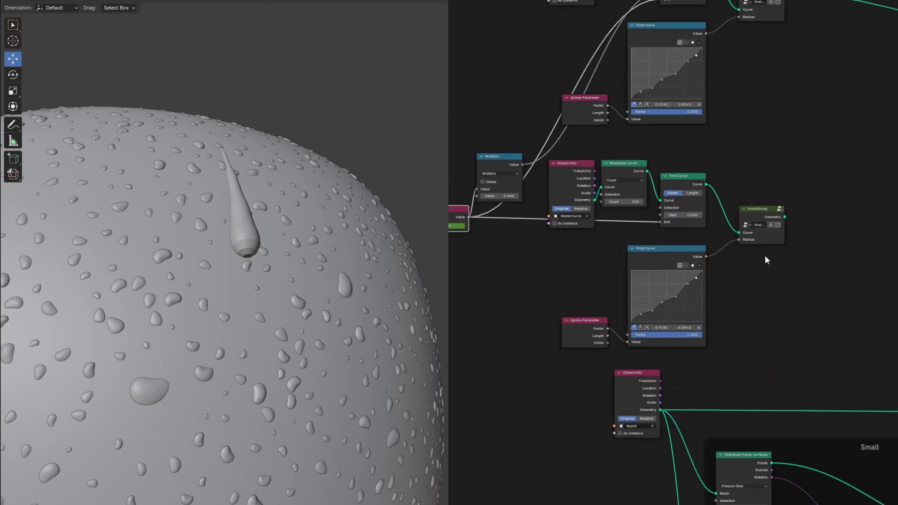
Preview the duplicated NodeGroup, reset its Float Curve and flatten the curve to a constant value of about 0.100.
{"action": "left_click", "coordinate": [766, 215], "text": "ctrl+shift"}
{"action": "scroll", "coordinate": [697, 309], "scroll_direction": "up", "scroll_amount": 1}
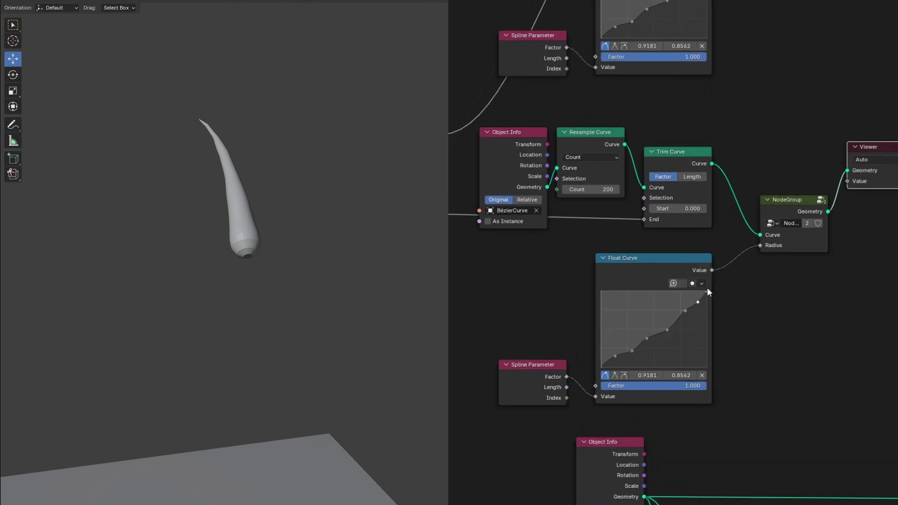
{"action": "left_click", "coordinate": [702, 279]}
{"action": "left_click", "coordinate": [727, 325]}
{"action": "left_click_drag", "start_coordinate": [600, 329], "coordinate": [599, 323]}
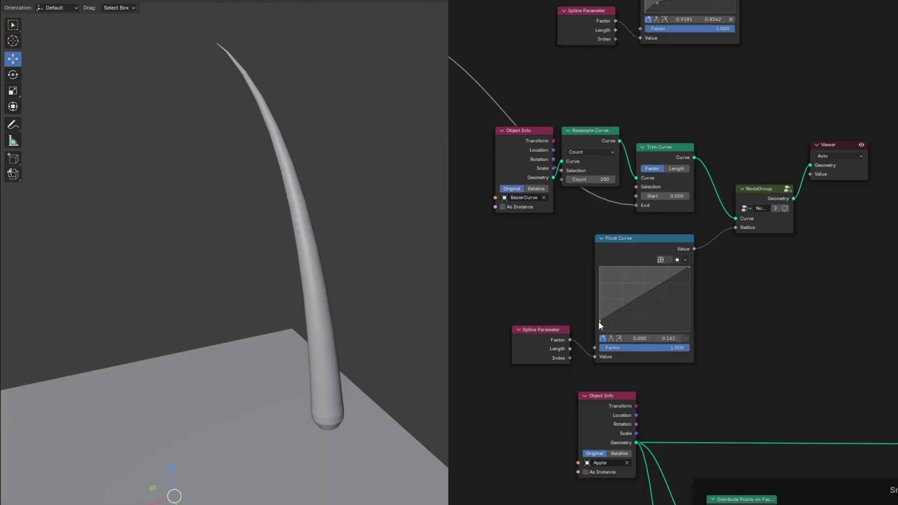
{"action": "mouse_move", "coordinate": [691, 268]}
{"action": "left_mouse_down"}
{"action": "mouse_move", "coordinate": [700, 293]}
{"action": "mouse_move", "coordinate": [691, 276]}
{"action": "left_mouse_up"}
{"action": "left_click_drag", "start_coordinate": [690, 276], "coordinate": [690, 334]}
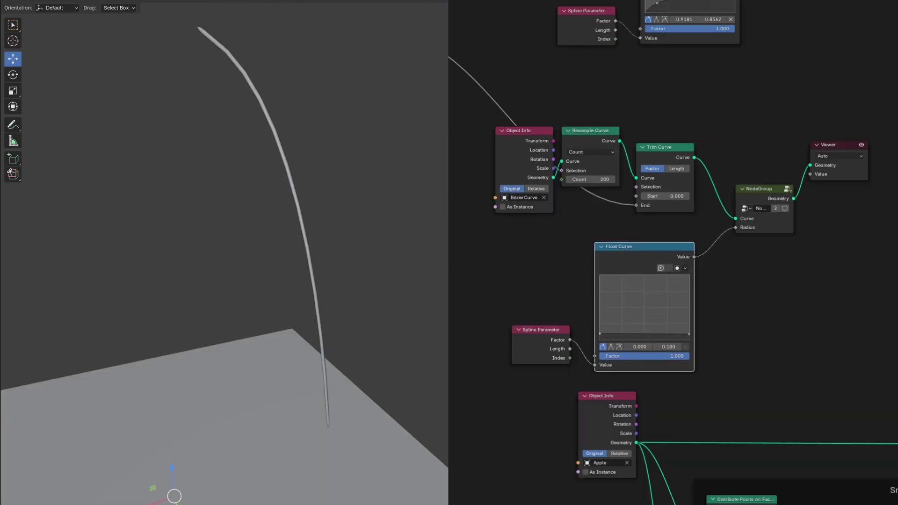
{"action": "left_click", "coordinate": [773, 348]}
Join the duplicated curve, Float Curve and NodeGroup nodes into a frame labelled Deleter.
{"action": "left_click_drag", "start_coordinate": [474, 96], "coordinate": [796, 383]}
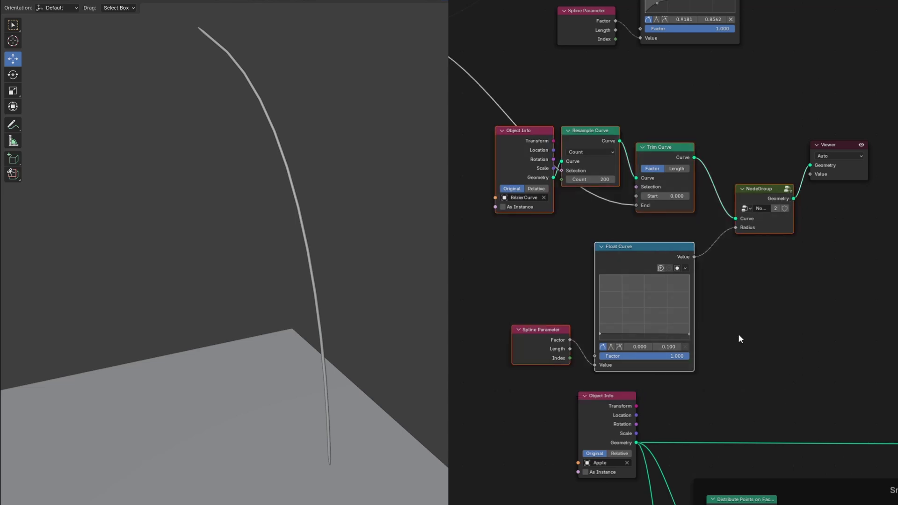
{"action": "key", "text": "ctrl+j"}
{"action": "key", "text": "F2"}
{"action": "type", "text": "Deleter"}
{"action": "key", "text": "Return"}
Join the original drip nodes, including Multiply, into a frame labelled Moving Droplet.
{"action": "scroll", "coordinate": [715, 55], "scroll_direction": "down", "scroll_amount": 3}
{"action": "middle_click_drag", "start_coordinate": [716, 57], "coordinate": [721, 221]}
{"action": "left_click_drag", "start_coordinate": [561, 79], "coordinate": [787, 289]}
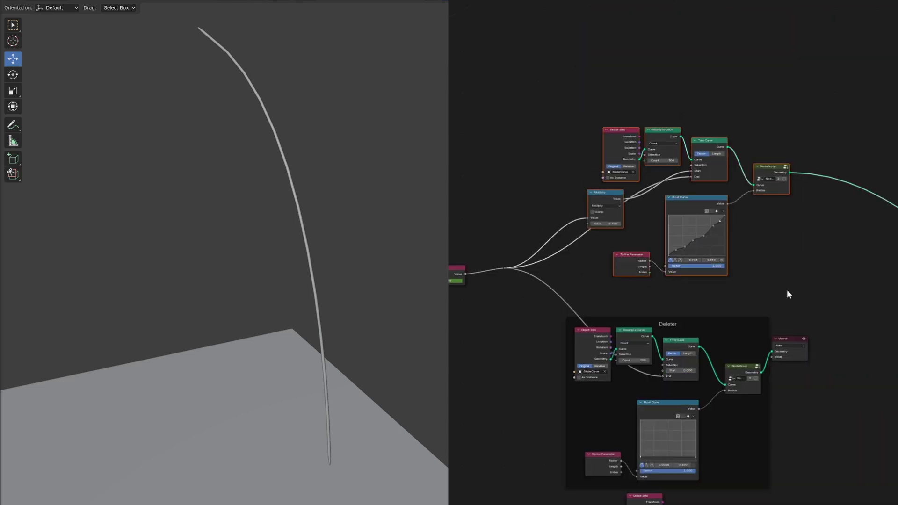
{"action": "key", "text": "ctrl+j"}
{"action": "left_click_drag", "start_coordinate": [721, 127], "coordinate": [695, 132]}
{"action": "key", "text": "F2"}
{"action": "type", "text": "M"}
{"action": "key", "text": "Return"}
Add a Geometry Proximity node beside the Deleter frame and feed it the Deleter NodeGroup's geometry.
{"action": "scroll", "coordinate": [813, 335], "scroll_direction": "up", "scroll_amount": 3}
{"action": "middle_click_drag", "start_coordinate": [813, 335], "coordinate": [790, 285]}
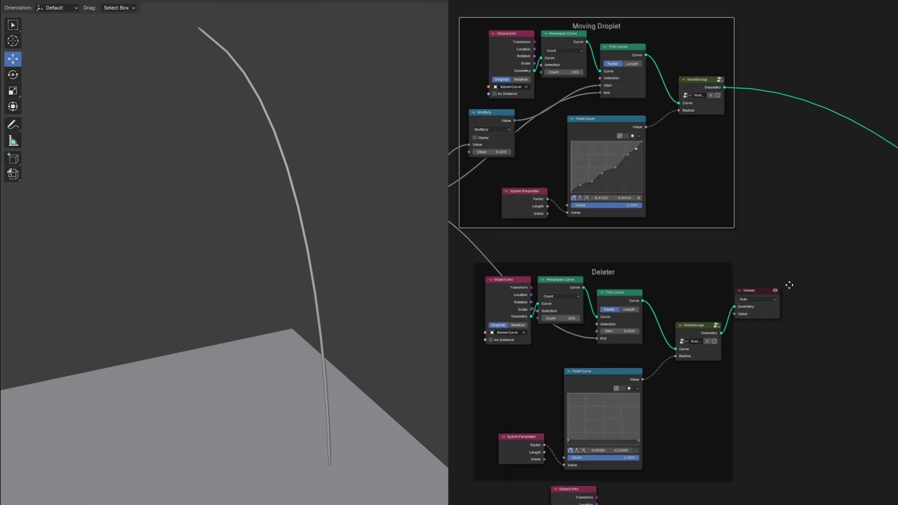
{"action": "scroll", "coordinate": [813, 337], "scroll_direction": "up", "scroll_amount": 4}
{"action": "middle_click_drag", "start_coordinate": [837, 390], "coordinate": [605, 313]}
{"action": "key", "text": "shift+a"}
{"action": "type", "text": "prox"}
{"action": "key", "text": "Return"}
{"action": "left_click", "coordinate": [552, 274]}
{"action": "left_click_drag", "start_coordinate": [510, 278], "coordinate": [550, 325]}
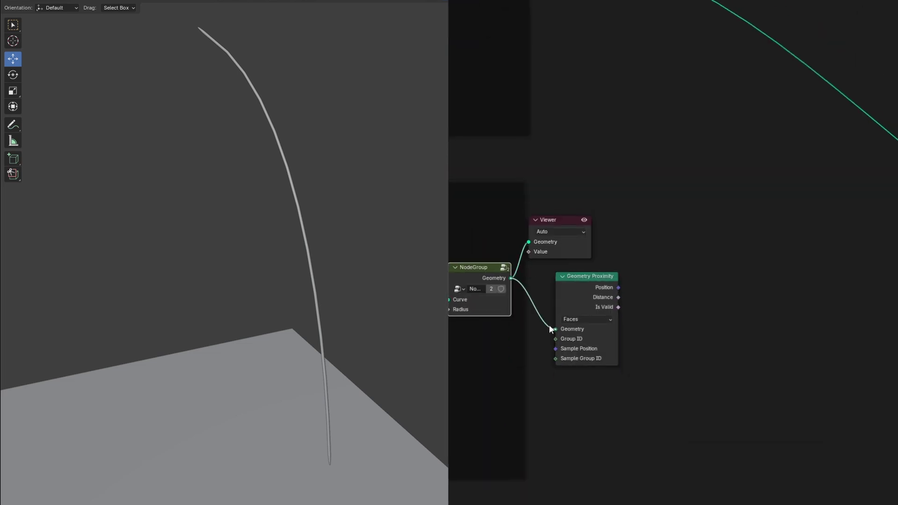
Compare the proximity Distance with a Less Than node and use its result as the Selection of a Delete Geometry node set to Instance.
{"action": "type", "text": "compare les"}
{"action": "left_click_drag", "start_coordinate": [618, 298], "coordinate": [750, 283]}
{"action": "key", "text": "Return"}
{"action": "left_click", "coordinate": [647, 280]}
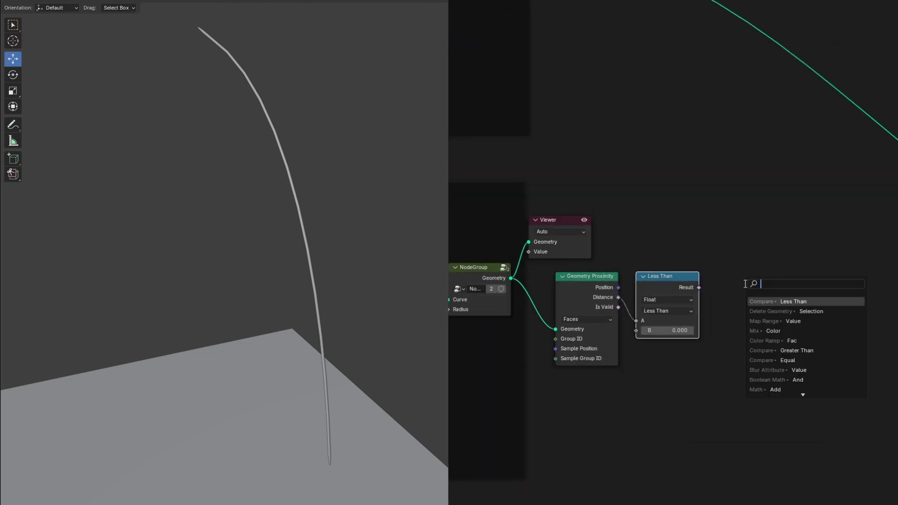
{"action": "type", "text": "del"}
{"action": "key", "text": "Return"}
{"action": "left_click", "coordinate": [728, 279]}
{"action": "left_click", "coordinate": [748, 300]}
{"action": "left_click", "coordinate": [749, 363]}
{"action": "left_click", "coordinate": [820, 354]}
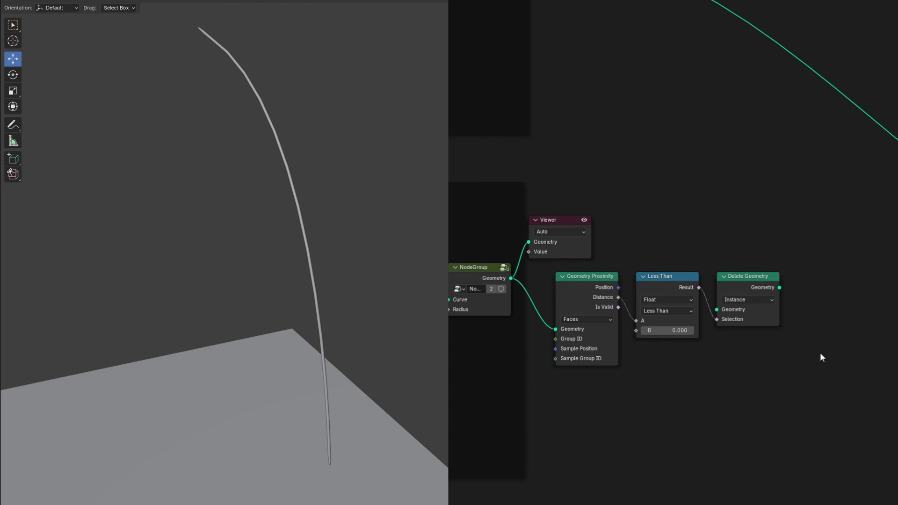
Feed the droplets' Join Geometry output into the new Delete Geometry node and move the three proximity nodes below Set Material.
{"action": "left_click_drag", "start_coordinate": [880, 366], "coordinate": [539, 149]}
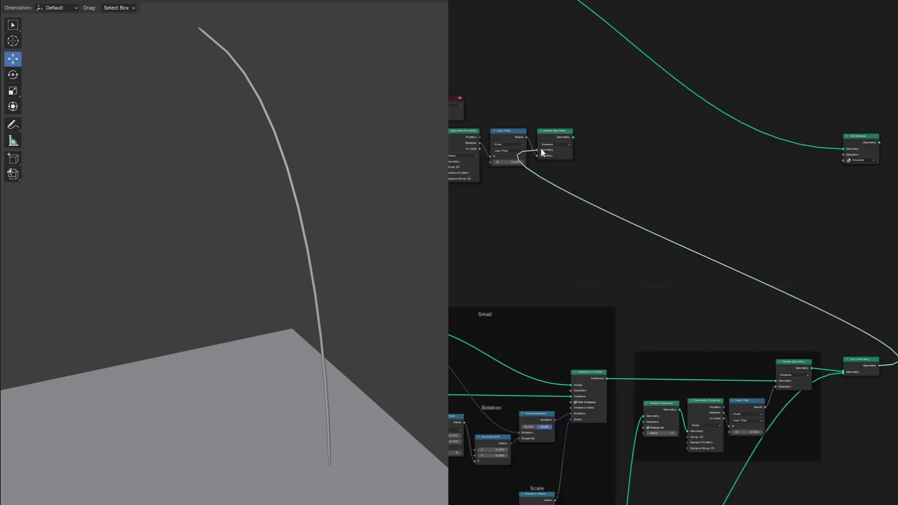
{"action": "left_click_drag", "start_coordinate": [624, 249], "coordinate": [462, 139]}
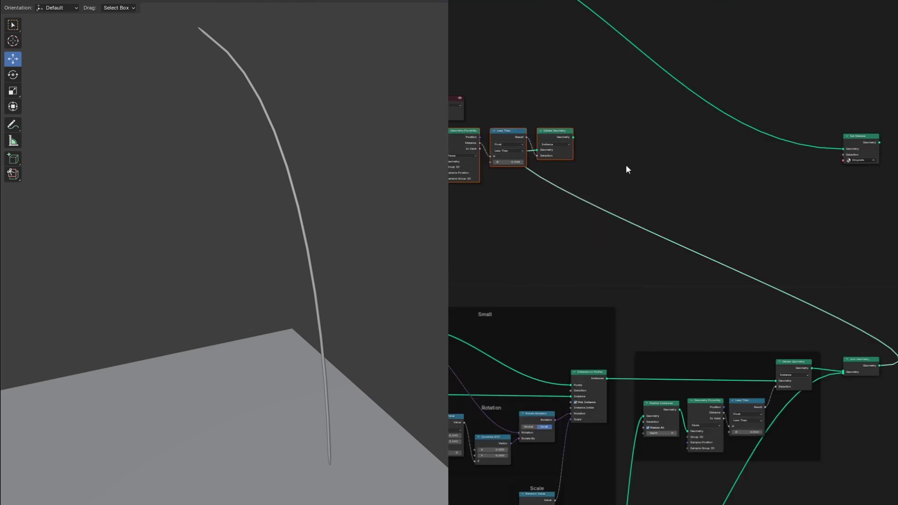
{"action": "key", "text": "g"}
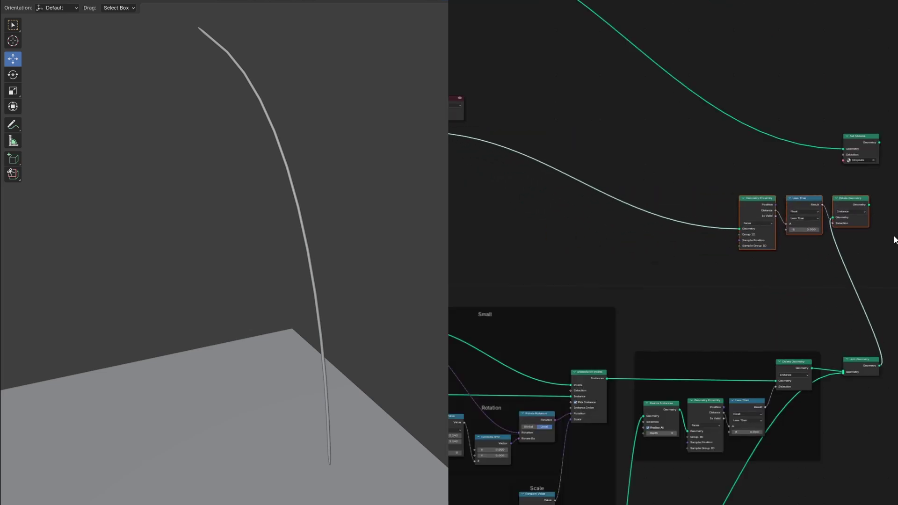
Add a Join Geometry node that merges the Set Material and Delete Geometry outputs before Subdivision Surface.
{"action": "scroll", "coordinate": [877, 240], "scroll_direction": "up", "scroll_amount": 2}
{"action": "middle_click_drag", "start_coordinate": [845, 242], "coordinate": [633, 295]}
{"action": "key", "text": "shift+a"}
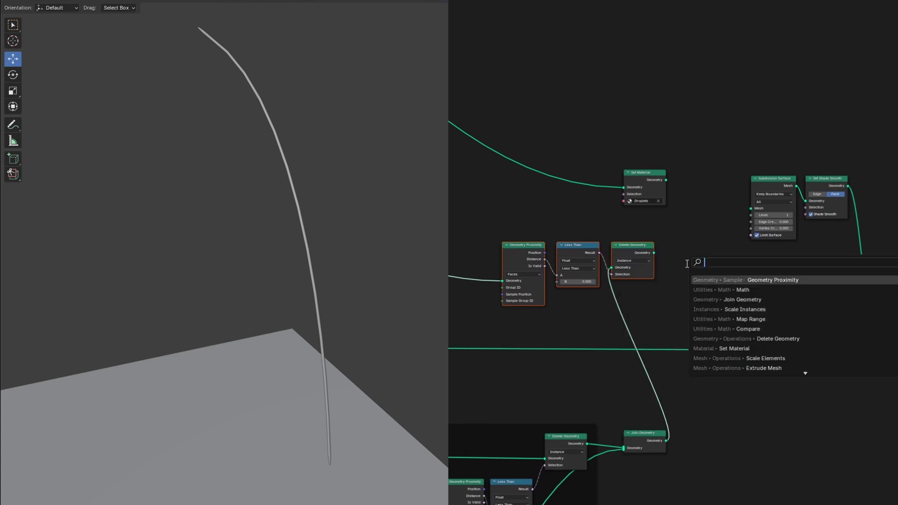
{"action": "left_click", "coordinate": [748, 300]}
{"action": "left_click", "coordinate": [687, 321]}
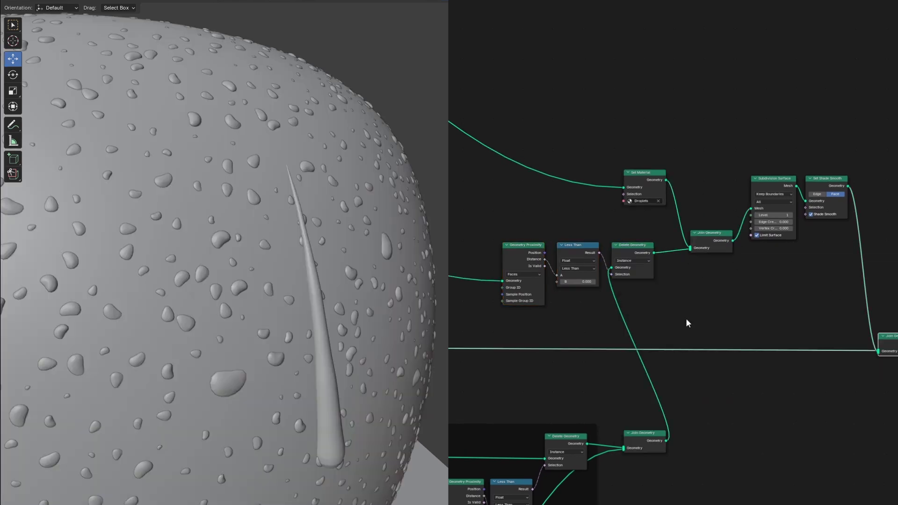
Set the Less Than node's B threshold to 0.015 and play the animation in rendered shading.
{"action": "scroll", "coordinate": [605, 317], "scroll_direction": "up", "scroll_amount": 4}
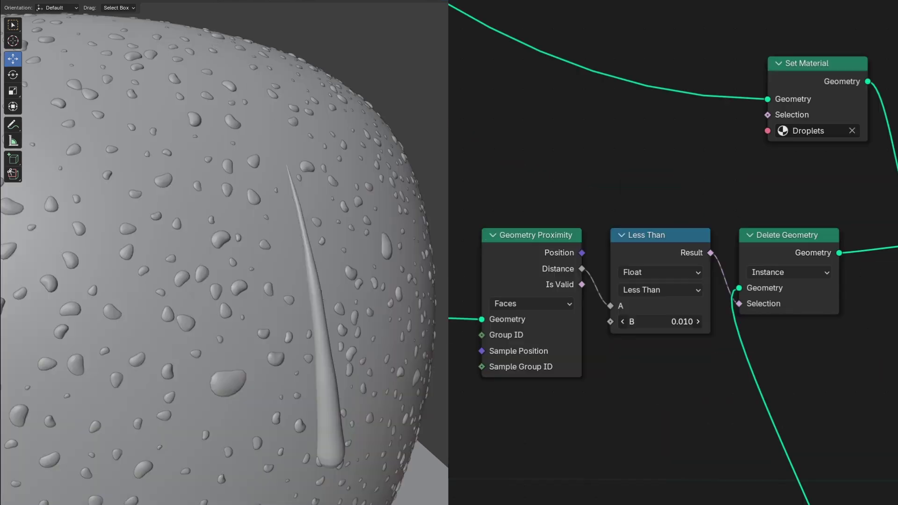
{"action": "double_click", "coordinate": [673, 321]}
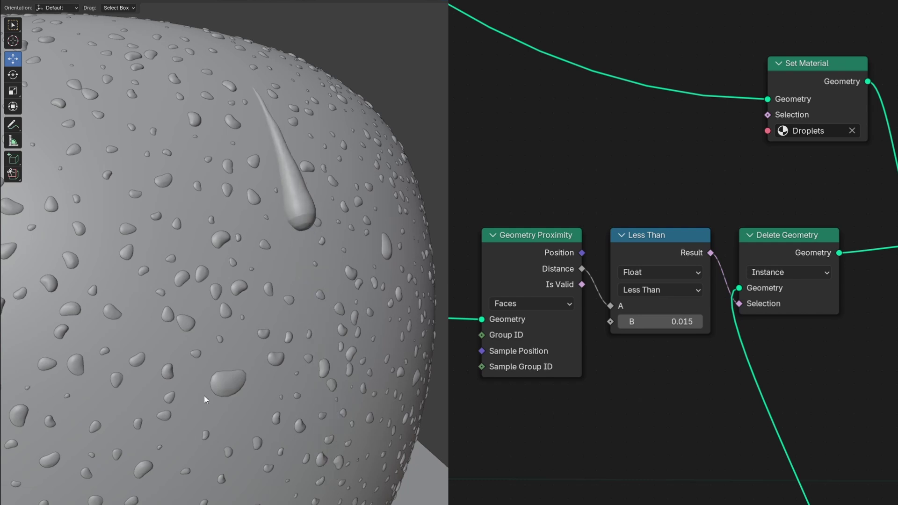
{"action": "key", "text": "z"}
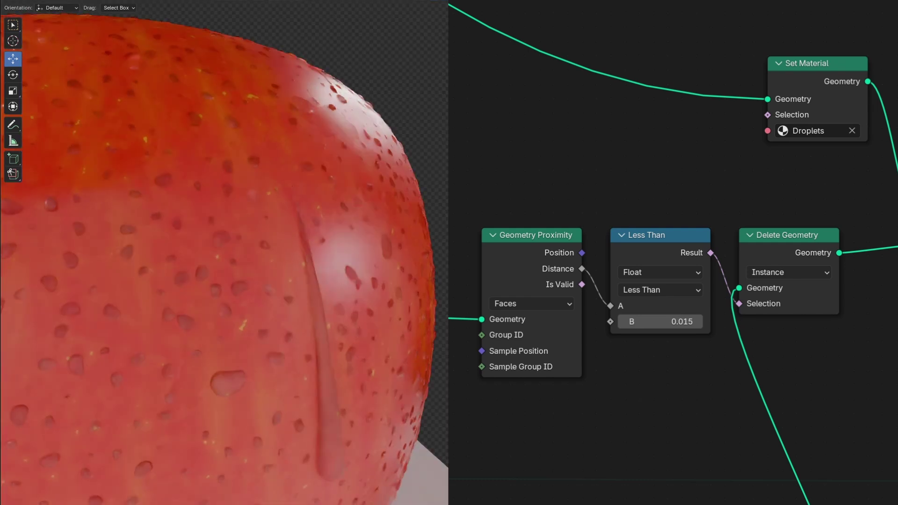
{"action": "key", "text": "space"}
{"action": "key", "text": "z"}
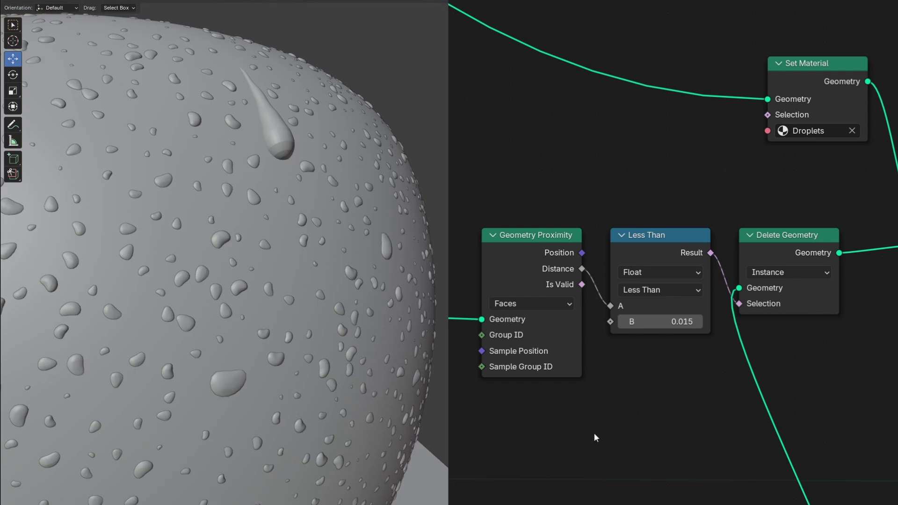
Add a Map Range node driven by the Geometry Proximity Distance and place it below the Less Than node.
{"action": "scroll", "coordinate": [594, 433], "scroll_direction": "down", "scroll_amount": 10}
{"action": "middle_click_drag", "start_coordinate": [594, 434], "coordinate": [547, 299]}
{"action": "scroll", "coordinate": [532, 258], "scroll_direction": "up", "scroll_amount": 6}
{"action": "middle_click_drag", "start_coordinate": [532, 257], "coordinate": [583, 225]}
{"action": "left_click_drag", "start_coordinate": [599, 172], "coordinate": [658, 299]}
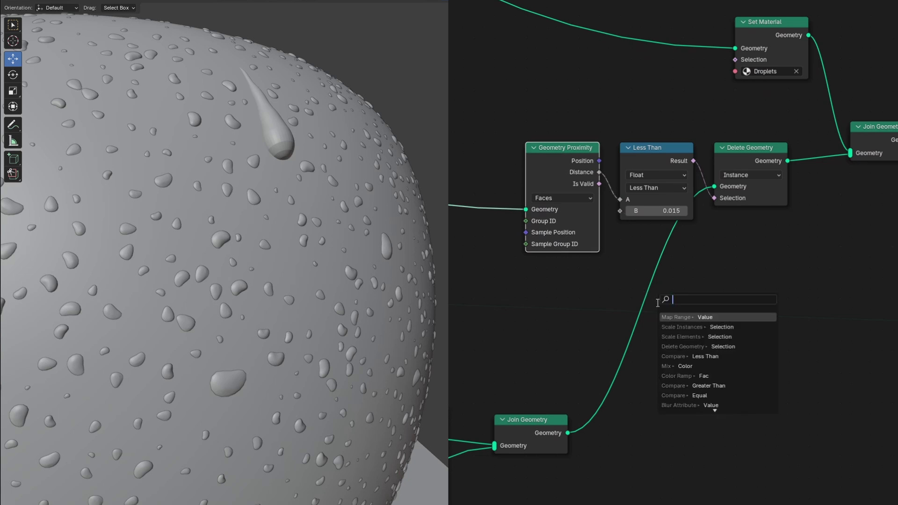
{"action": "type", "text": "map"}
{"action": "key", "text": "Return"}
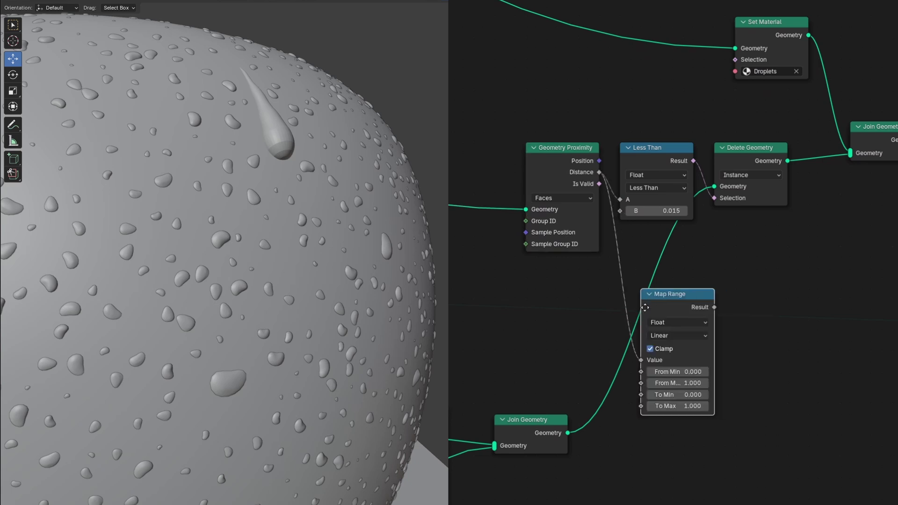
{"action": "left_click", "coordinate": [624, 287]}
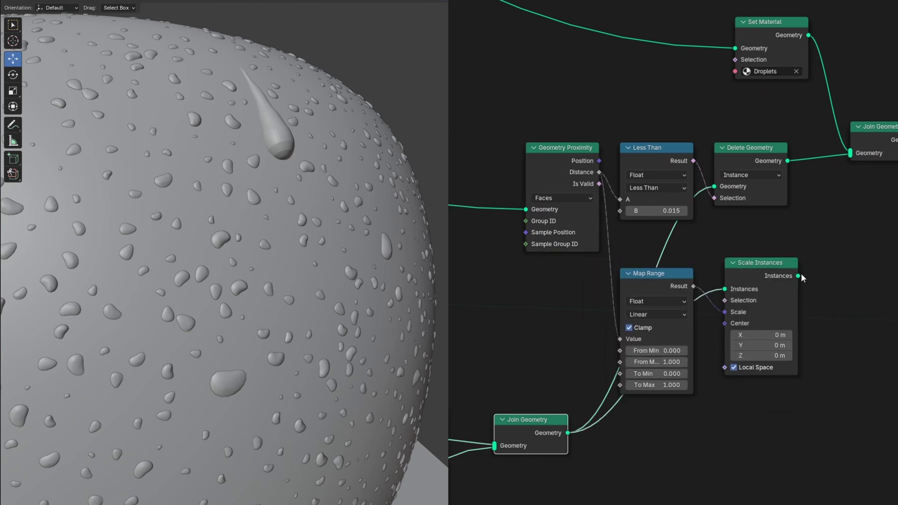
Replace Delete Geometry with Scale Instances as the Join Geometry input and set the Map Range's From Max to 0.025.
{"action": "left_click_drag", "start_coordinate": [800, 276], "coordinate": [847, 164]}
{"action": "right_click_drag", "start_coordinate": [813, 137], "coordinate": [812, 200], "text": "ctrl"}
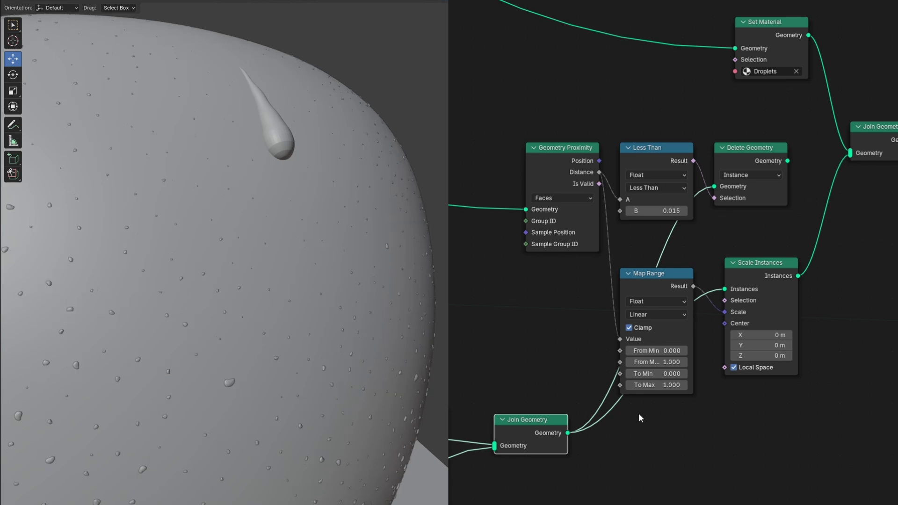
{"action": "scroll", "coordinate": [641, 418], "scroll_direction": "up", "scroll_amount": 2}
{"action": "left_click_drag", "start_coordinate": [671, 385], "coordinate": [627, 384]}
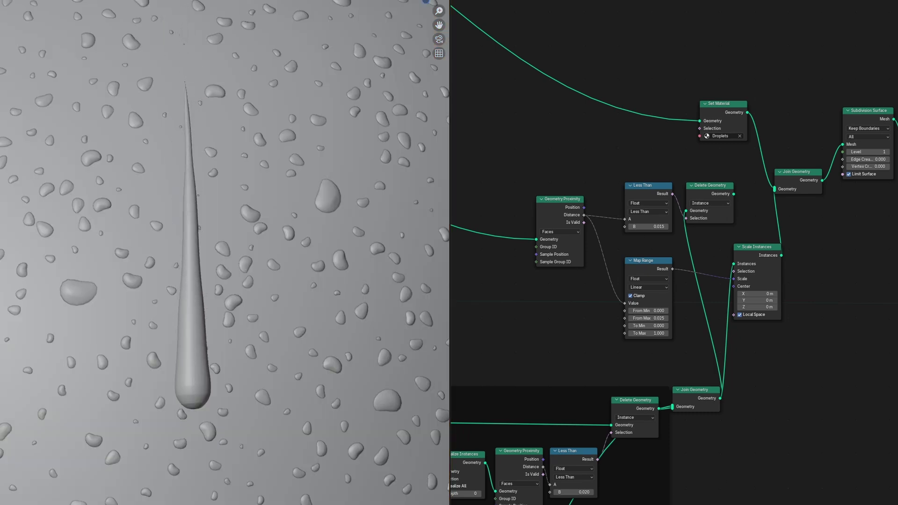
{"action": "key", "text": "space"}
Space out the proximity, deletion and instance scaling nodes and join them into one frame.
{"action": "left_click_drag", "start_coordinate": [710, 185], "coordinate": [739, 185]}
{"action": "scroll", "coordinate": [672, 226], "scroll_direction": "down", "scroll_amount": 2}
{"action": "scroll", "coordinate": [672, 227], "scroll_direction": "up", "scroll_amount": 2}
{"action": "left_click_drag", "start_coordinate": [733, 263], "coordinate": [706, 263]}
{"action": "scroll", "coordinate": [707, 263], "scroll_direction": "down", "scroll_amount": 1}
{"action": "left_click_drag", "start_coordinate": [577, 206], "coordinate": [641, 201]}
{"action": "left_click_drag", "start_coordinate": [731, 344], "coordinate": [549, 184]}
{"action": "key", "text": "ctrl+j"}
{"action": "left_click_drag", "start_coordinate": [686, 194], "coordinate": [661, 197]}
{"action": "middle_click_drag", "start_coordinate": [542, 154], "coordinate": [625, 251]}
Add another Geometry Proximity node above the link leading to Set Material.
{"action": "left_click", "coordinate": [663, 112]}
{"action": "key", "text": "shift+a"}
{"action": "type", "text": "geo"}
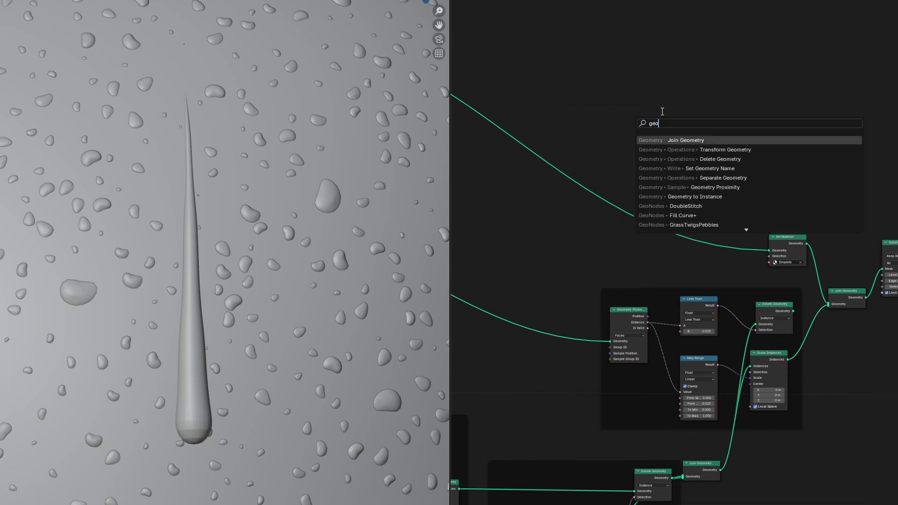
{"action": "type", "text": " pro"}
{"action": "key", "text": "Return"}
{"action": "left_click", "coordinate": [615, 124]}
Branch the Deleter's geometry link with a reroute and connect it to the new Geometry Proximity node.
{"action": "scroll", "coordinate": [650, 214], "scroll_direction": "down", "scroll_amount": 4}
{"action": "middle_click_drag", "start_coordinate": [624, 216], "coordinate": [663, 202]}
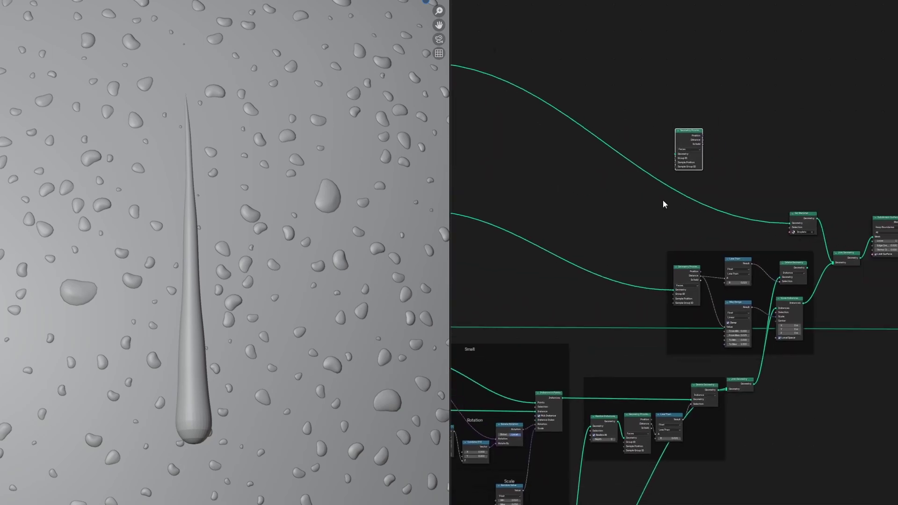
{"action": "scroll", "coordinate": [663, 202], "scroll_direction": "up", "scroll_amount": 3}
{"action": "right_click_drag", "start_coordinate": [529, 238], "coordinate": [506, 280], "text": "shift"}
{"action": "left_click_drag", "start_coordinate": [513, 269], "coordinate": [672, 149]}
{"action": "scroll", "coordinate": [754, 140], "scroll_direction": "up", "scroll_amount": 9}
{"action": "middle_click_drag", "start_coordinate": [733, 170], "coordinate": [664, 283]}
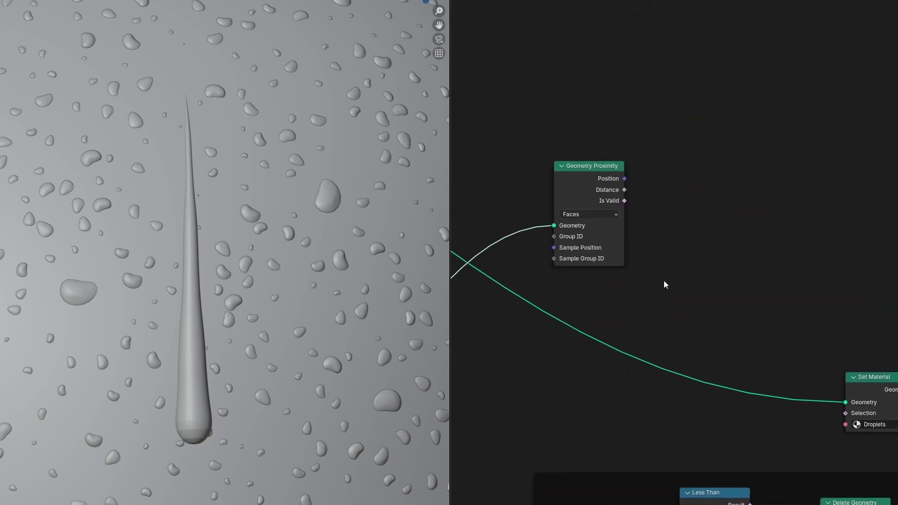
Add a Less Than Compare node fed by the new Geometry Proximity node's Distance.
{"action": "scroll", "coordinate": [674, 253], "scroll_direction": "up", "scroll_amount": 1}
{"action": "middle_click_drag", "start_coordinate": [674, 253], "coordinate": [651, 239]}
{"action": "left_click_drag", "start_coordinate": [596, 172], "coordinate": [662, 197]}
{"action": "type", "text": "comp"}
{"action": "key", "text": "Return"}
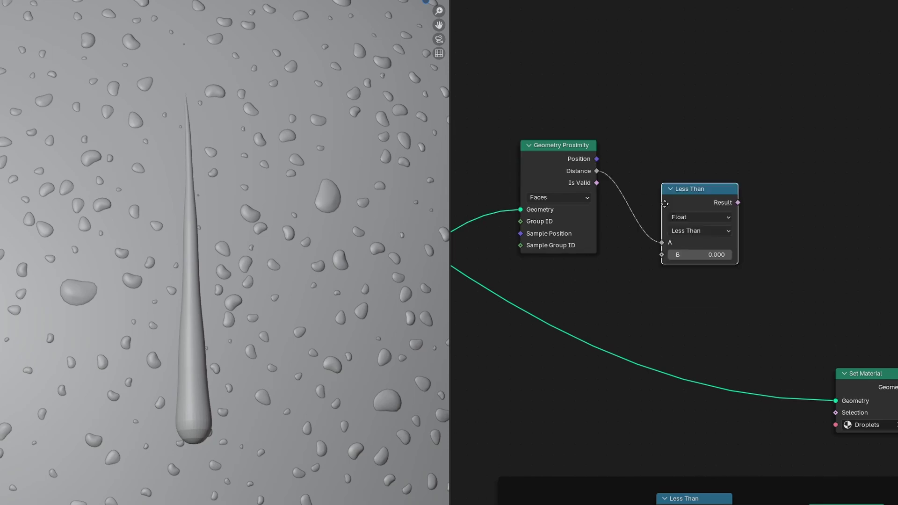
{"action": "left_click", "coordinate": [617, 163]}
Add a Store Named Attribute node named Wet and connect the Less Than result to its Value.
{"action": "key", "text": "shift+a"}
{"action": "type", "text": "sto"}
{"action": "key", "text": "Return"}
{"action": "left_click", "coordinate": [729, 143]}
{"action": "left_click", "coordinate": [747, 225]}
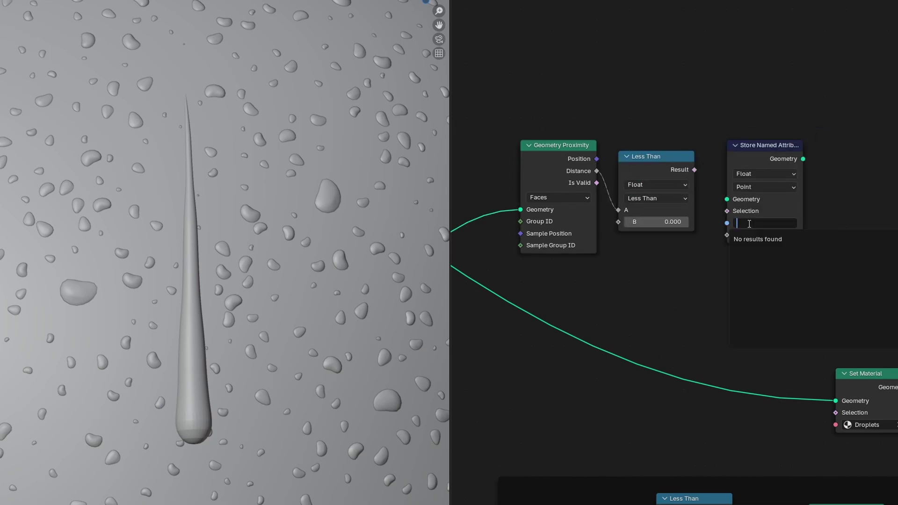
{"action": "type", "text": "Wet"}
{"action": "key", "text": "Return"}
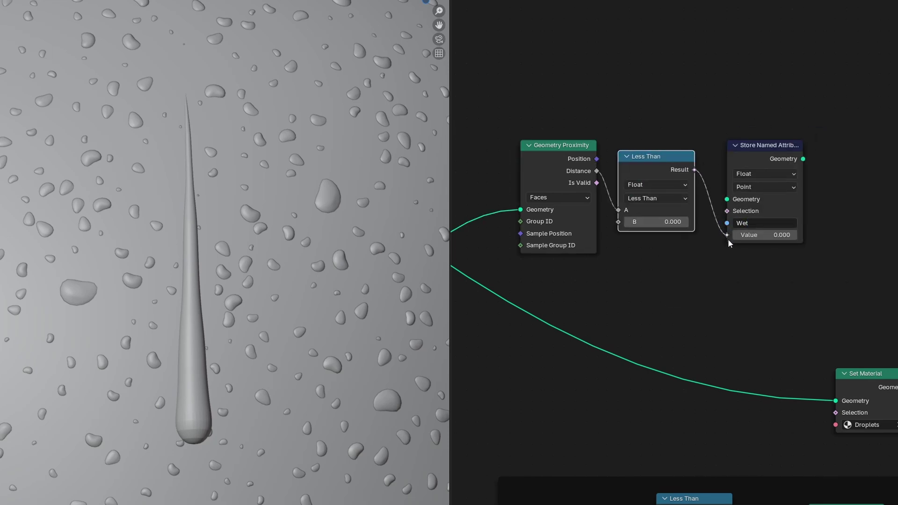
{"action": "left_click", "coordinate": [742, 307]}
Move the Wet attribute's Geometry Proximity, Less Than and Store Named Attribute nodes below the apple geometry link near the final Join Geometry.
{"action": "scroll", "coordinate": [744, 308], "scroll_direction": "down", "scroll_amount": 7}
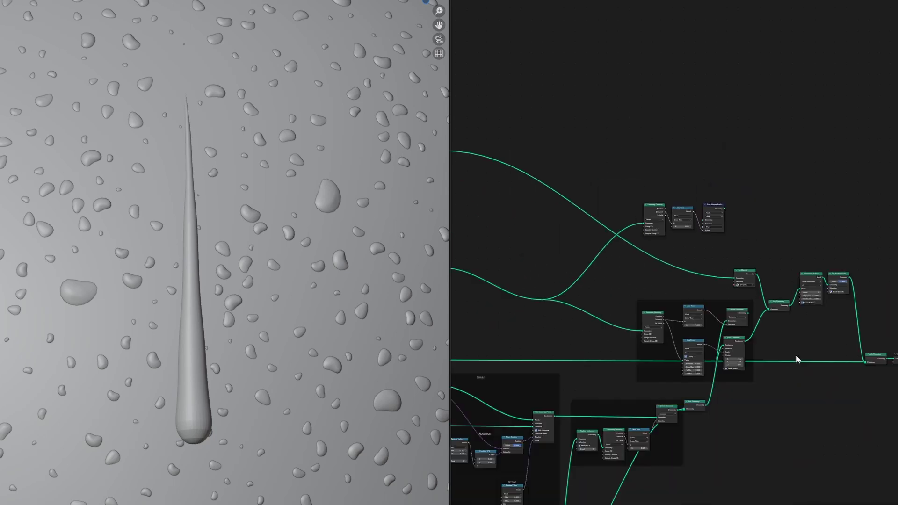
{"action": "middle_click_drag", "start_coordinate": [796, 359], "coordinate": [723, 336]}
{"action": "left_click_drag", "start_coordinate": [823, 364], "coordinate": [579, 184]}
{"action": "left_click_drag", "start_coordinate": [658, 323], "coordinate": [726, 326]}
{"action": "scroll", "coordinate": [726, 326], "scroll_direction": "up", "scroll_amount": 2}
{"action": "middle_click_drag", "start_coordinate": [726, 326], "coordinate": [648, 320]}
{"action": "left_click_drag", "start_coordinate": [686, 177], "coordinate": [512, 99]}
{"action": "key", "text": "g"}
{"action": "left_click", "coordinate": [691, 334]}
{"action": "scroll", "coordinate": [782, 318], "scroll_direction": "up", "scroll_amount": 3}
{"action": "middle_click_drag", "start_coordinate": [782, 319], "coordinate": [750, 299]}
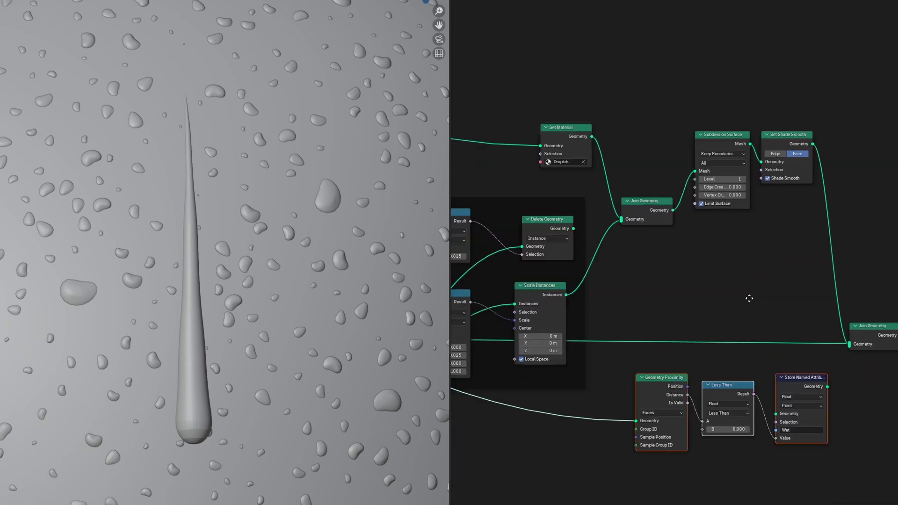
Route the apple geometry through a reroute and the Wet Store Named Attribute node into the final Join Geometry.
{"action": "right_click_drag", "start_coordinate": [716, 285], "coordinate": [726, 327], "text": "shift"}
{"action": "left_click_drag", "start_coordinate": [721, 309], "coordinate": [758, 399]}
{"action": "right_click_drag", "start_coordinate": [776, 298], "coordinate": [786, 325], "text": "ctrl"}
{"action": "left_click_drag", "start_coordinate": [824, 365], "coordinate": [852, 317]}
{"action": "left_click_drag", "start_coordinate": [790, 353], "coordinate": [790, 307]}
{"action": "left_click", "coordinate": [568, 481]}
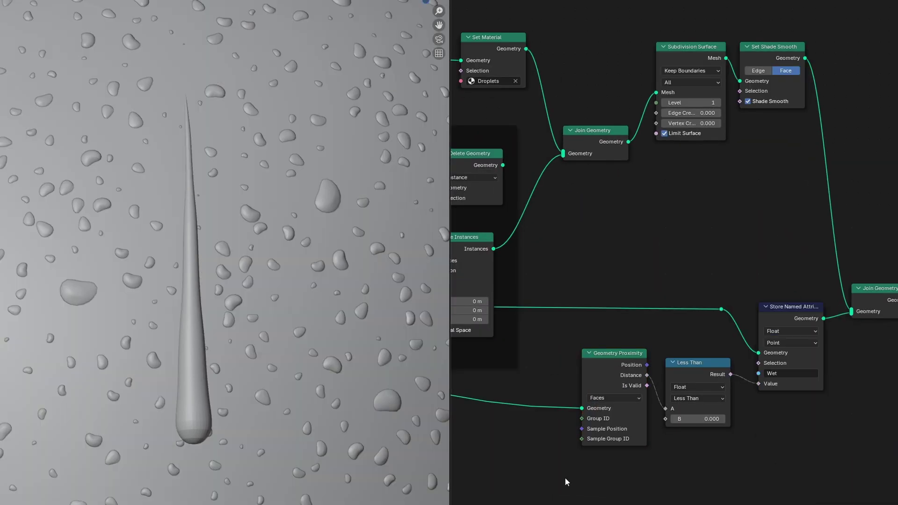
Split the geometry node area into two editors and bring the apple's material nodes into view in the upper one.
{"action": "left_click_drag", "start_coordinate": [453, 504], "coordinate": [506, 221]}
{"action": "middle_click_drag", "start_coordinate": [755, 391], "coordinate": [731, 229]}
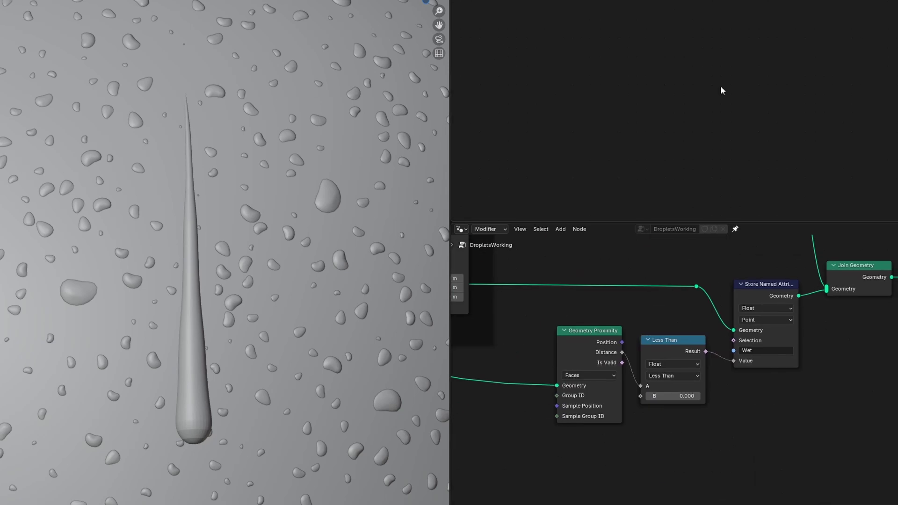
{"action": "key", "text": "Home"}
{"action": "scroll", "coordinate": [638, 74], "scroll_direction": "up", "scroll_amount": 4}
{"action": "middle_click_drag", "start_coordinate": [557, 74], "coordinate": [580, 112]}
Add an Attribute node named Wet to the apple's material and preview its output on the apple.
{"action": "key", "text": "shift+a"}
{"action": "left_click", "coordinate": [579, 106]}
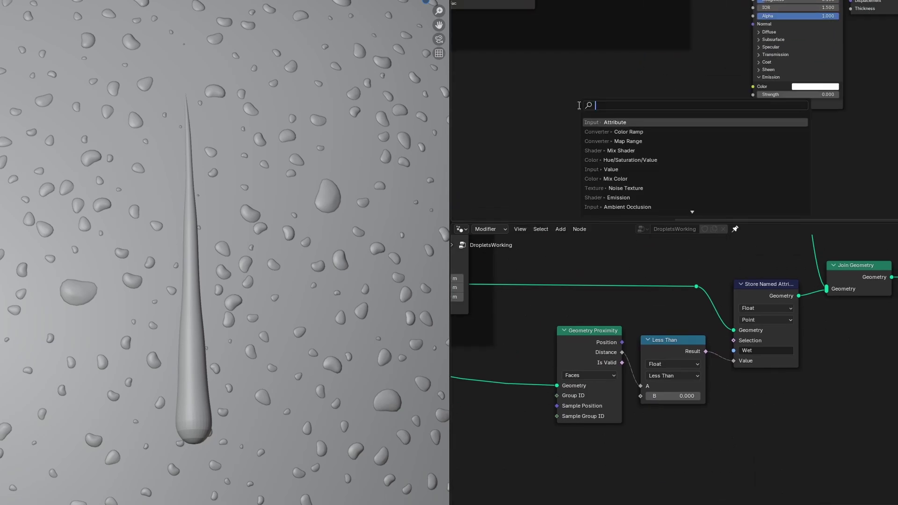
{"action": "key", "text": "Return"}
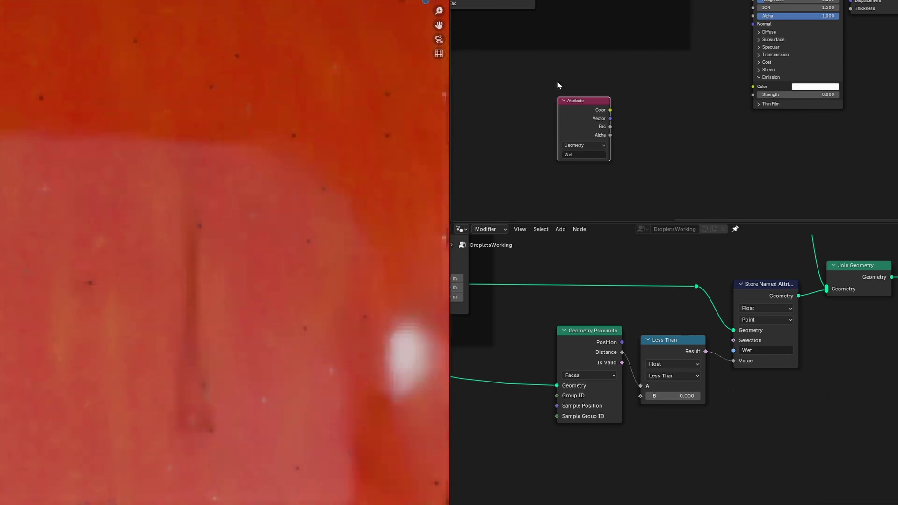
{"action": "left_click", "coordinate": [581, 115], "text": "ctrl+shift"}
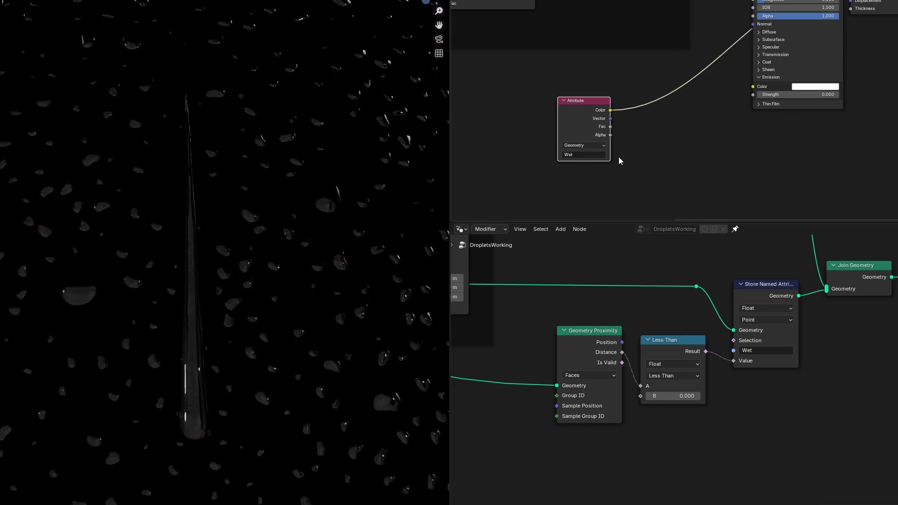
Set the Less Than threshold to 0.040 and insert a Blur Attribute node between Less Than and the Wet Store Named Attribute node.
{"action": "left_click_drag", "start_coordinate": [673, 396], "coordinate": [684, 396]}
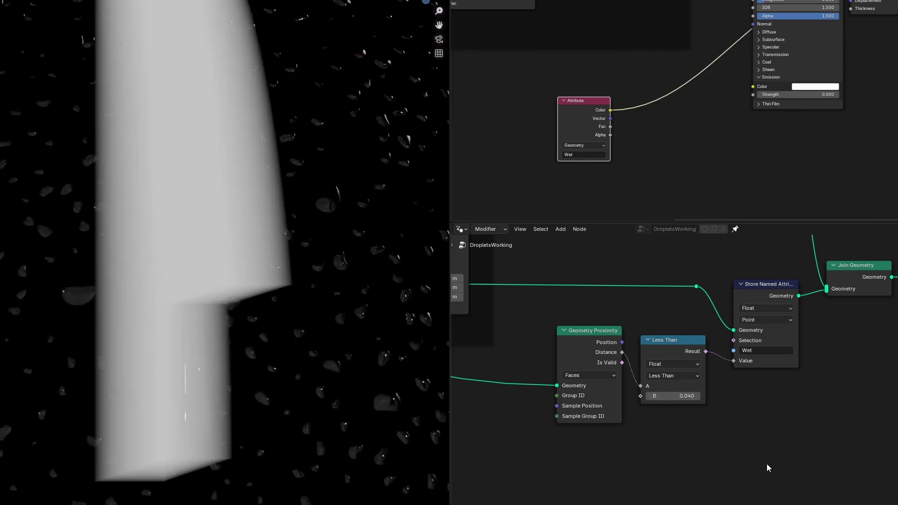
{"action": "scroll", "coordinate": [692, 371], "scroll_direction": "up", "scroll_amount": 2}
{"action": "left_click_drag", "start_coordinate": [677, 467], "coordinate": [541, 361]}
{"action": "left_click_drag", "start_coordinate": [667, 341], "coordinate": [601, 352]}
{"action": "key", "text": "shift+a"}
{"action": "type", "text": "blur"}
{"action": "key", "text": "Return"}
{"action": "left_click", "coordinate": [659, 338]}
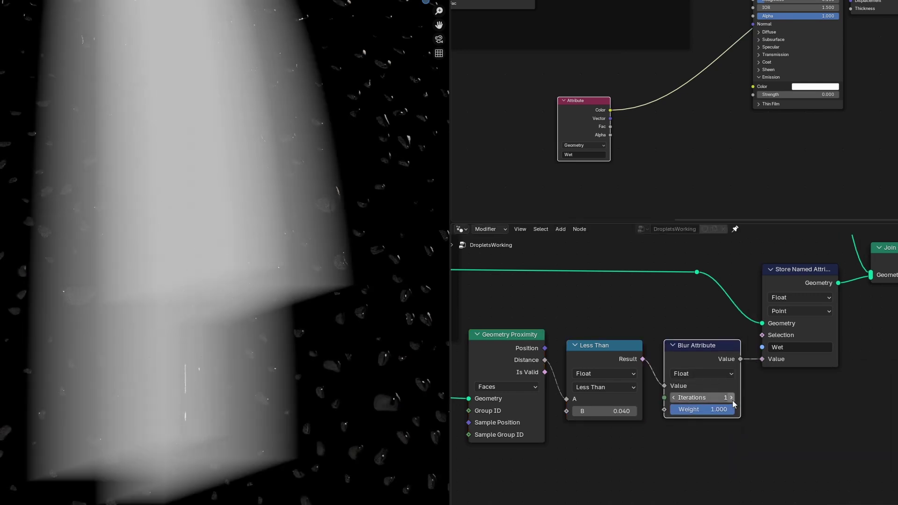
Insert a Subdivision Surface node on the apple geometry link before the Wet Store Named Attribute node and play back the animation.
{"action": "left_click", "coordinate": [756, 400]}
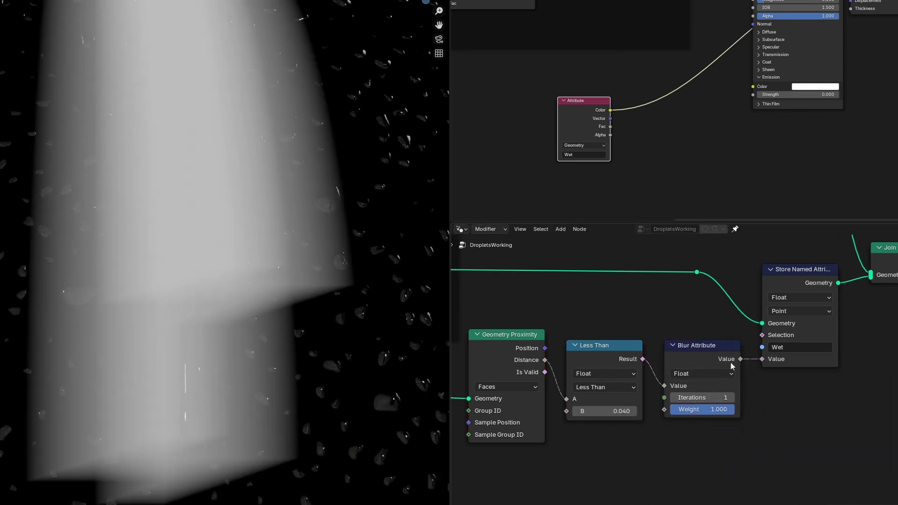
{"action": "left_click", "coordinate": [731, 398]}
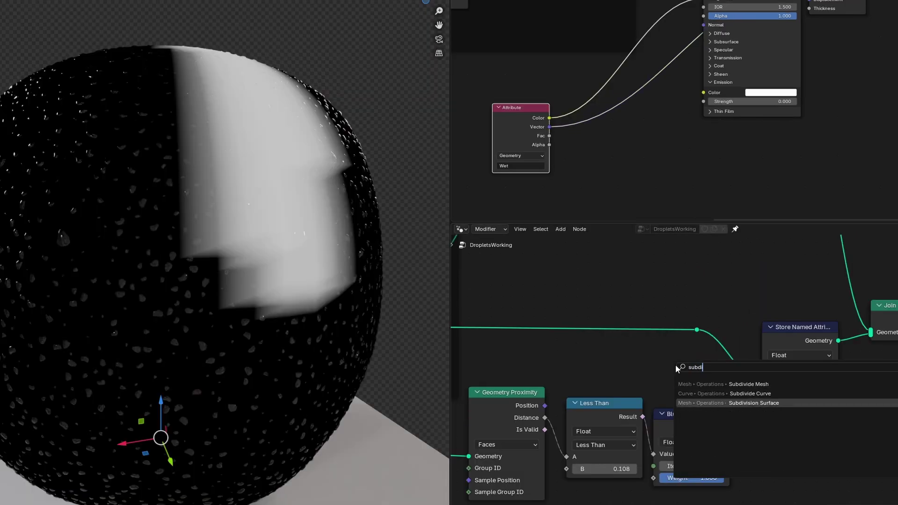
{"action": "key", "text": "Return"}
{"action": "left_click", "coordinate": [586, 360]}
{"action": "middle_click_drag", "start_coordinate": [585, 360], "coordinate": [574, 380]}
{"action": "middle_click_drag", "start_coordinate": [431, 276], "coordinate": [419, 275]}
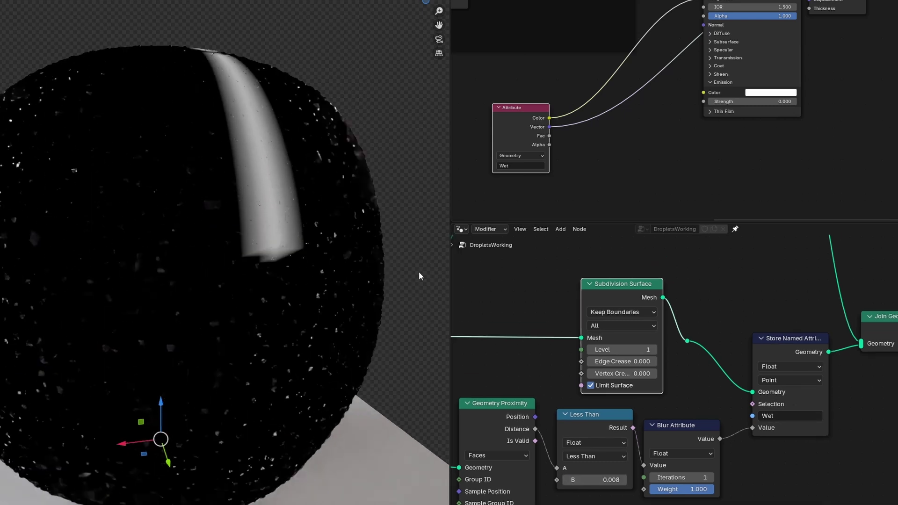
{"action": "key", "text": "space"}
{"action": "key", "text": "space"}
Add a Color Ramp node fed by the Wet Attribute's Color and preview its output on the apple.
{"action": "left_click", "coordinate": [599, 145]}
{"action": "key", "text": "shift+a"}
{"action": "type", "text": "ramp"}
{"action": "key", "text": "Return"}
{"action": "left_click", "coordinate": [575, 136]}
{"action": "left_click_drag", "start_coordinate": [549, 118], "coordinate": [574, 194]}
{"action": "left_click", "coordinate": [593, 142], "text": "ctrl+shift"}
Feed the Color Ramp, running from white to a black stop at 0.459, into the Principled BSDF's Roughness and show the full material.
{"action": "left_click_drag", "start_coordinate": [580, 167], "coordinate": [619, 167]}
{"action": "middle_click_drag", "start_coordinate": [711, 131], "coordinate": [690, 162]}
{"action": "left_click", "coordinate": [691, 129]}
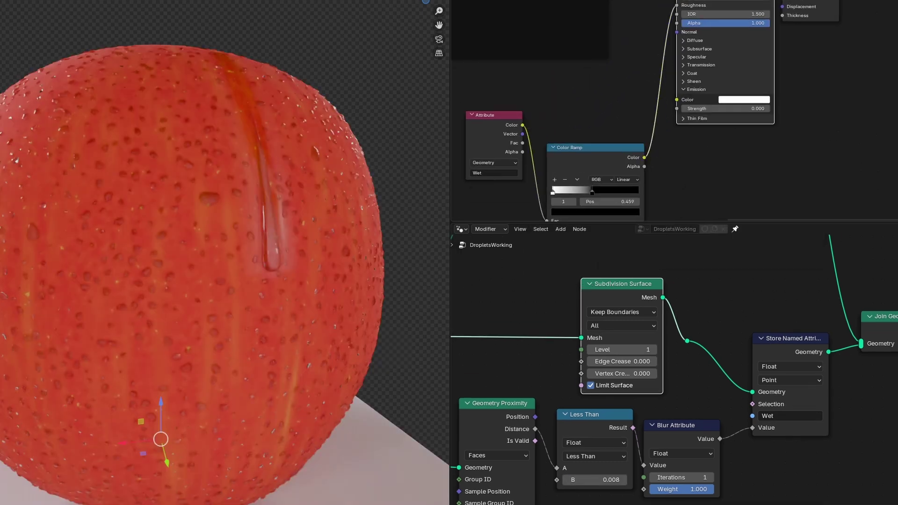
Darken the Color Ramp's white stop to a grey with a value of 0.549.
{"action": "left_click", "coordinate": [553, 160]}
{"action": "left_click", "coordinate": [595, 180]}
{"action": "left_click_drag", "start_coordinate": [626, 53], "coordinate": [626, 63]}
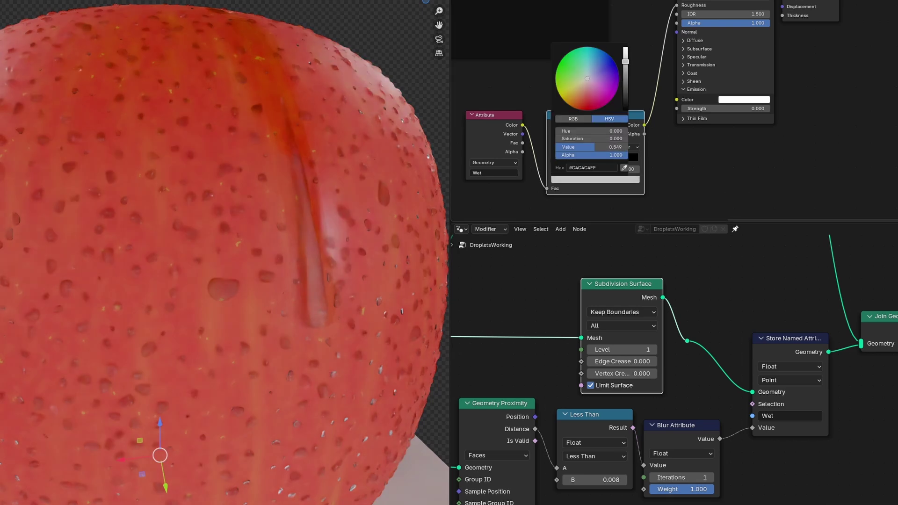
Preview the Color Ramp's output on the apple and move its black stop to position 0.534.
{"action": "left_click_drag", "start_coordinate": [593, 160], "coordinate": [589, 160]}
{"action": "left_click_drag", "start_coordinate": [644, 124], "coordinate": [676, 109]}
{"action": "left_click_drag", "start_coordinate": [590, 160], "coordinate": [599, 162]}
Try 2 iterations on the Blur Attribute node, return it to 1, and inspect the wet trail around the drip.
{"action": "left_click", "coordinate": [712, 479]}
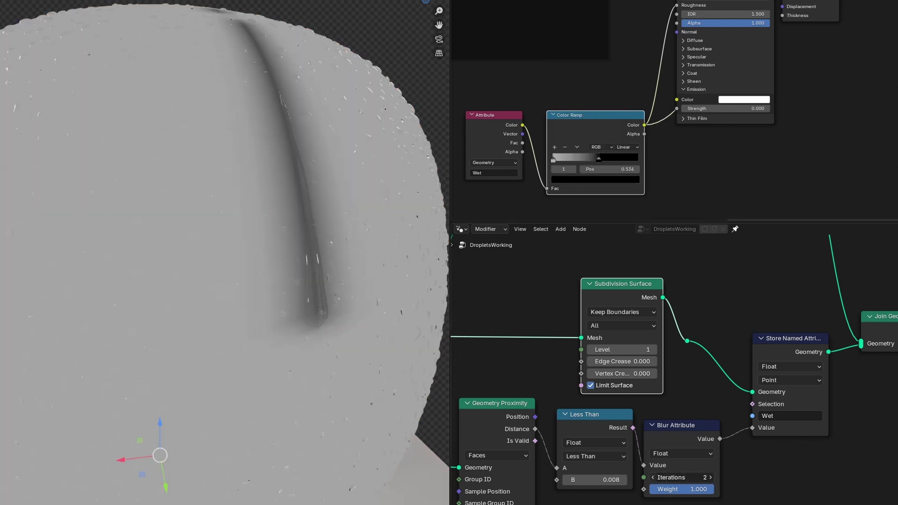
{"action": "left_click", "coordinate": [653, 478]}
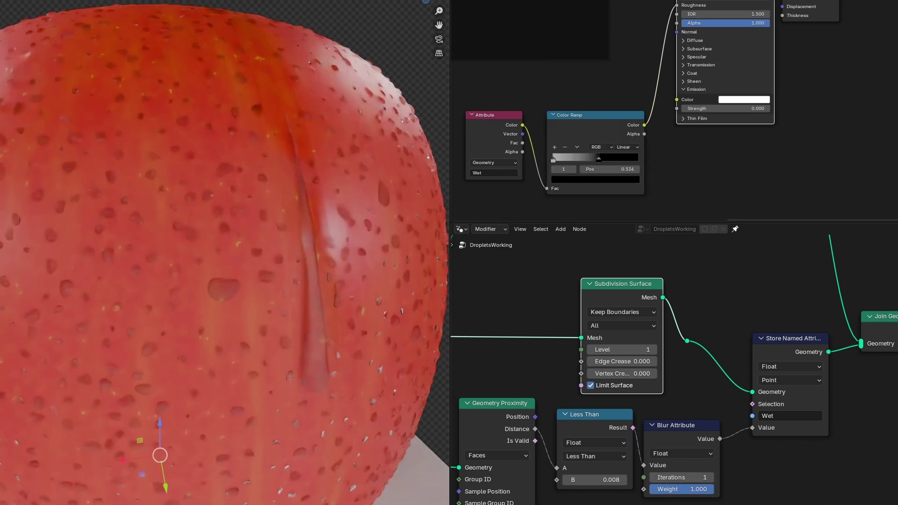
{"action": "middle_click_drag", "start_coordinate": [393, 263], "coordinate": [411, 279]}
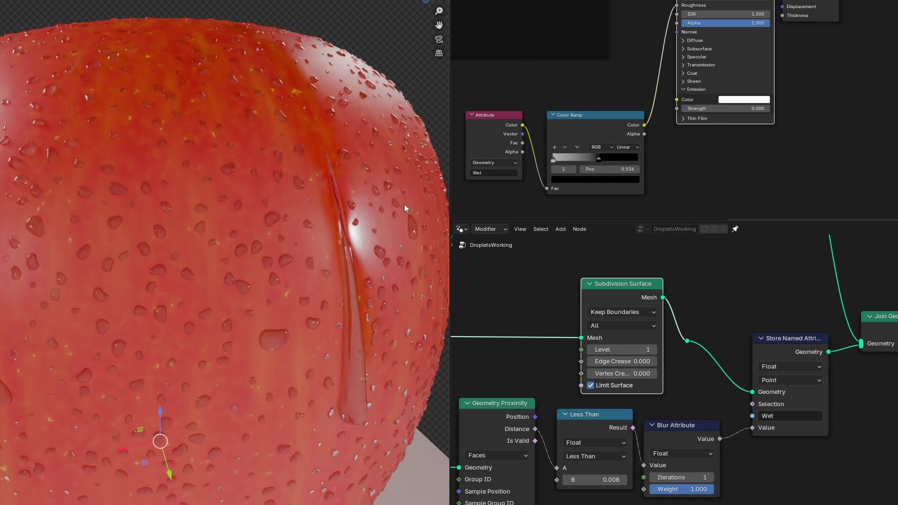